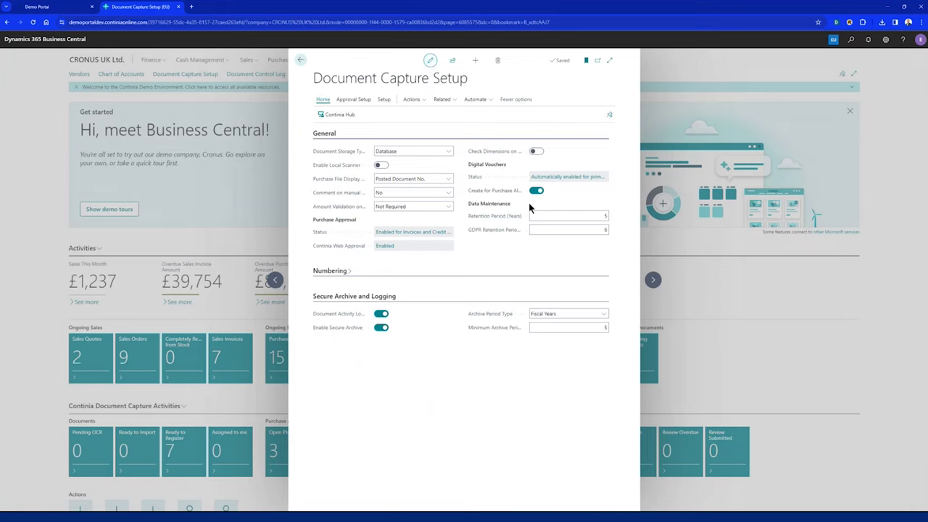
- Leave the Document Capture Setup page and return to the CRONUS UK Ltd. home page
{"action": "mouse_move", "coordinate": [505, 226]}
{"action": "mouse_move", "coordinate": [511, 333]}
{"action": "left_click", "coordinate": [300, 60]}
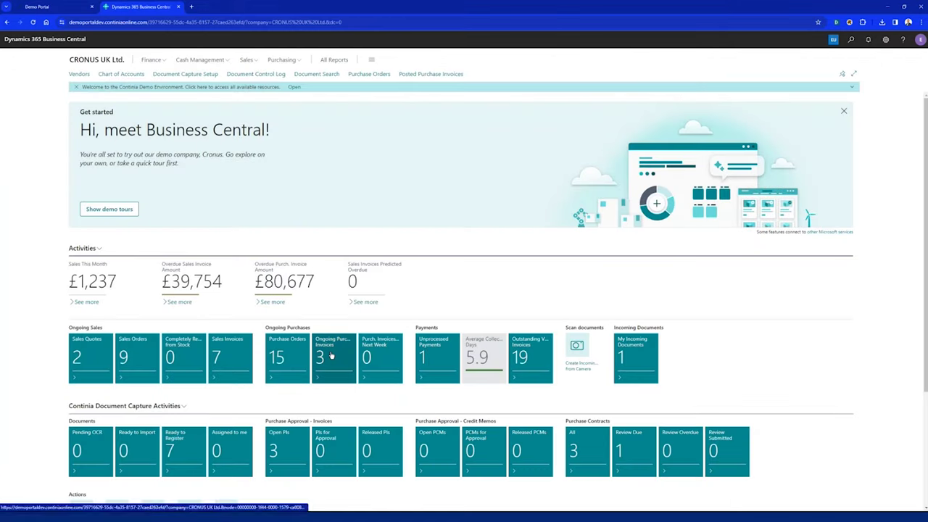
{"action": "left_click", "coordinate": [326, 75]}
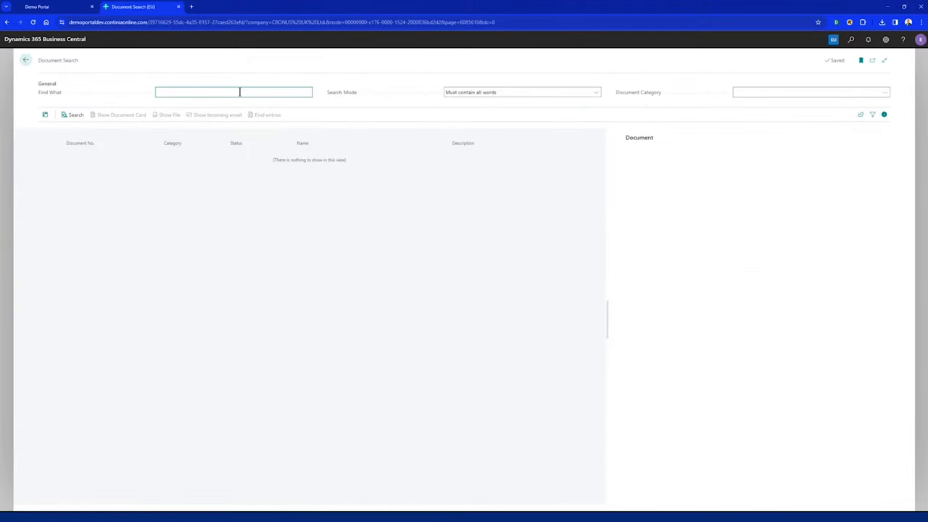
{"action": "key", "text": "Tab"}
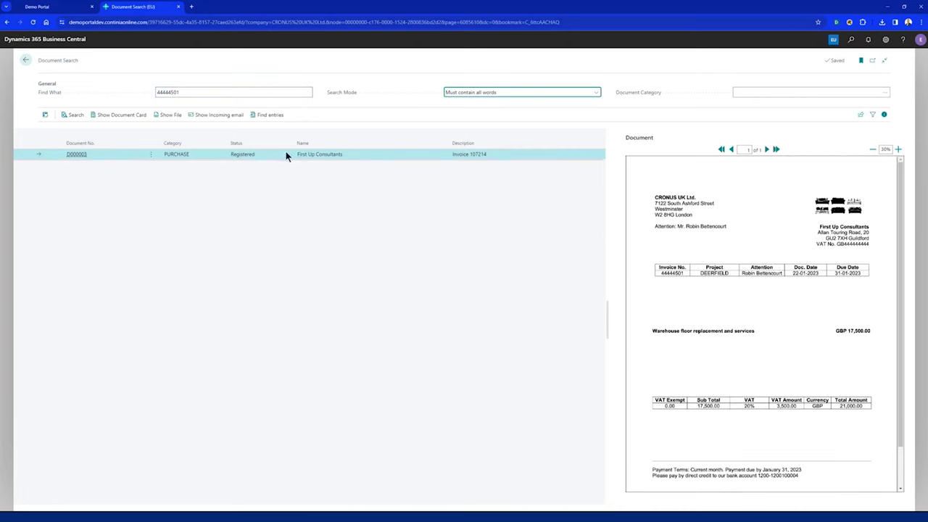
{"action": "left_click", "coordinate": [208, 93]}
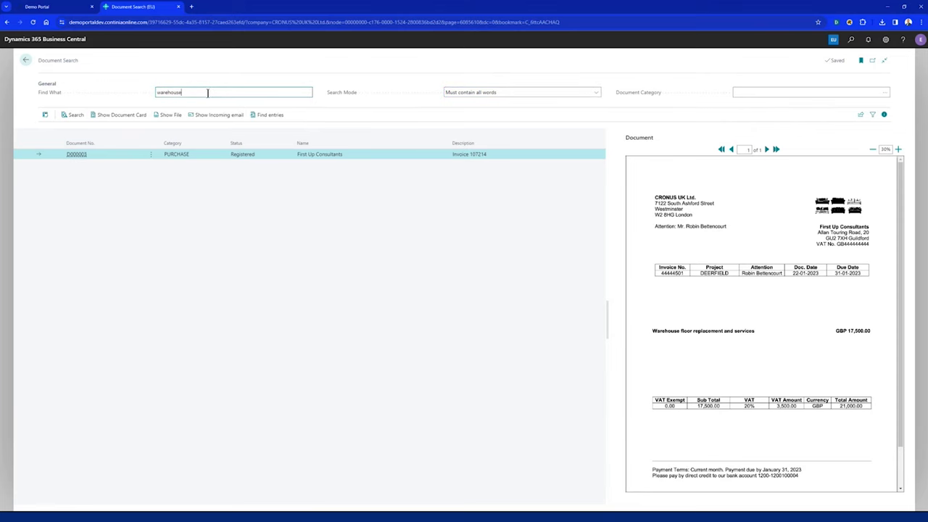
{"action": "key", "text": "Tab"}
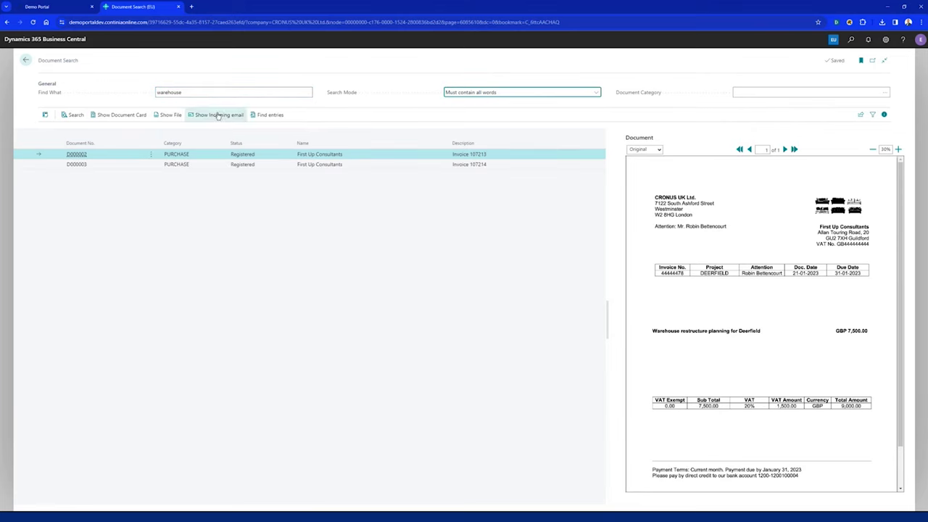
{"action": "left_click", "coordinate": [25, 61]}
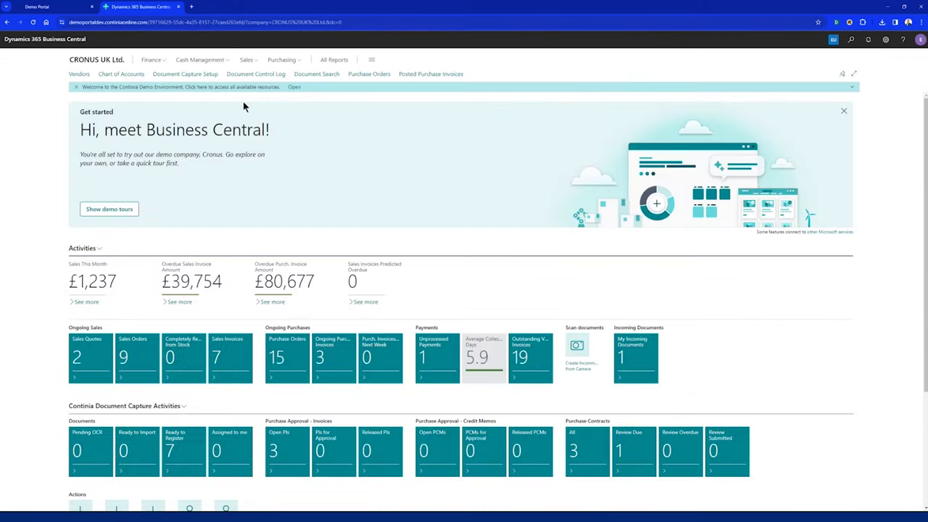
- Run Data Maintenance from Document Capture Setup to remove search data for 2 documents dated 31/12/16 or older
{"action": "left_click", "coordinate": [209, 76]}
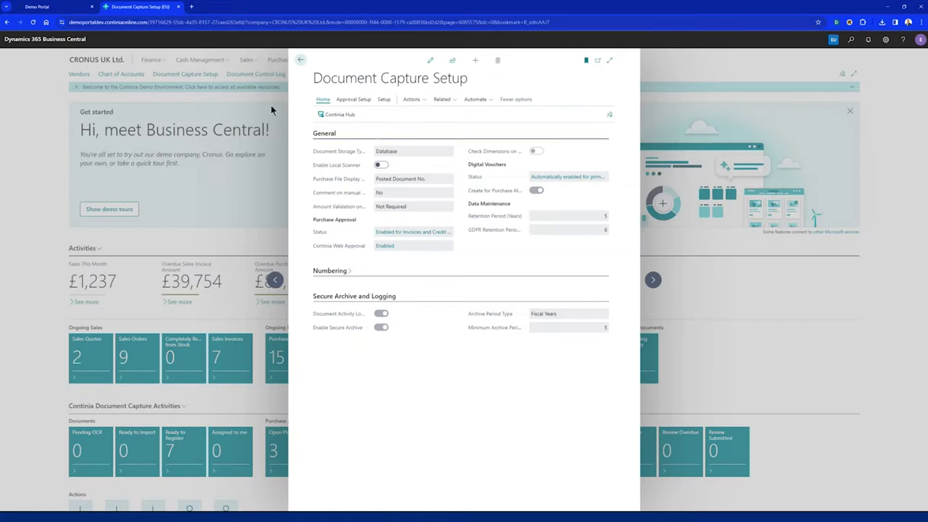
{"action": "left_click", "coordinate": [412, 99]}
{"action": "mouse_move", "coordinate": [422, 113]}
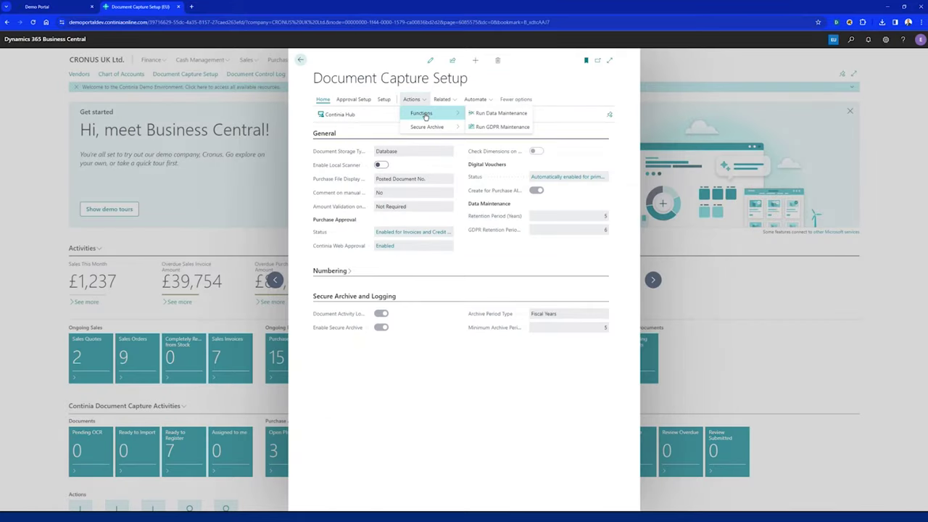
{"action": "left_click", "coordinate": [479, 114]}
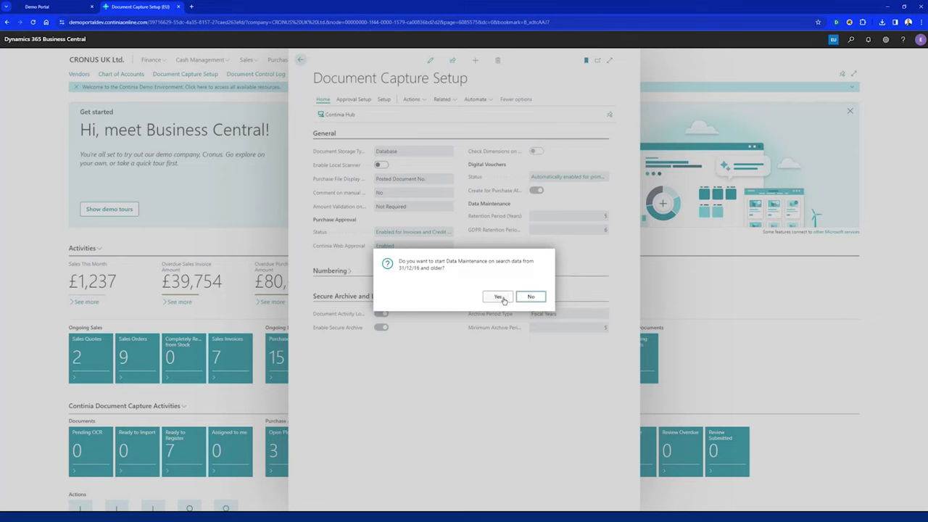
{"action": "left_click", "coordinate": [504, 298]}
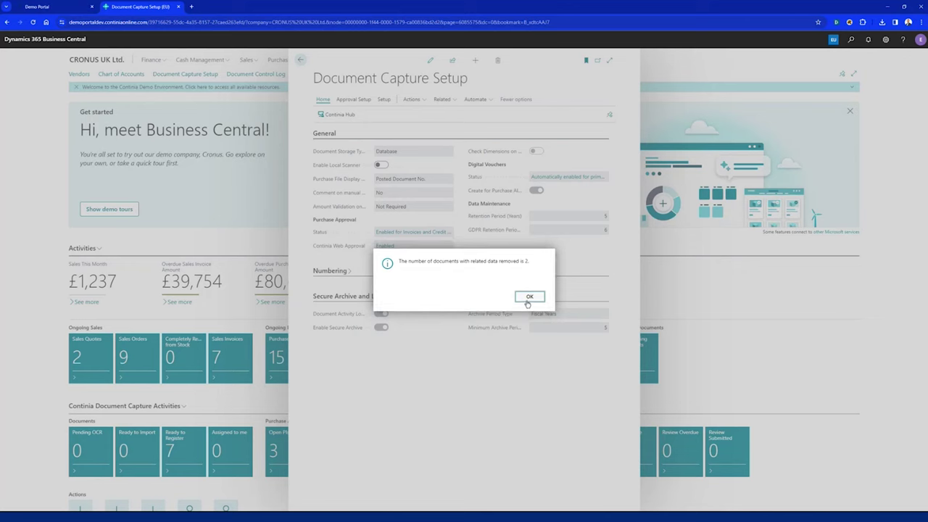
{"action": "left_click", "coordinate": [528, 298]}
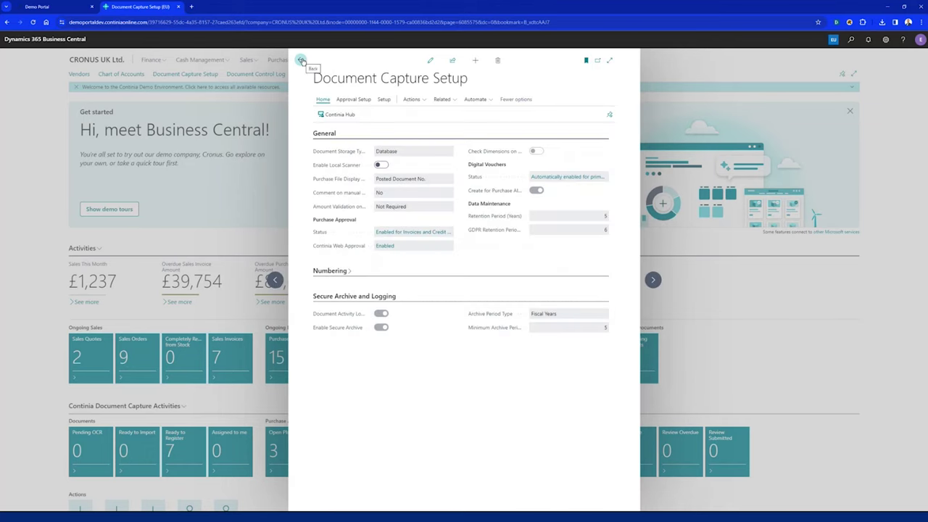
{"action": "left_click", "coordinate": [302, 60]}
{"action": "left_click", "coordinate": [328, 76]}
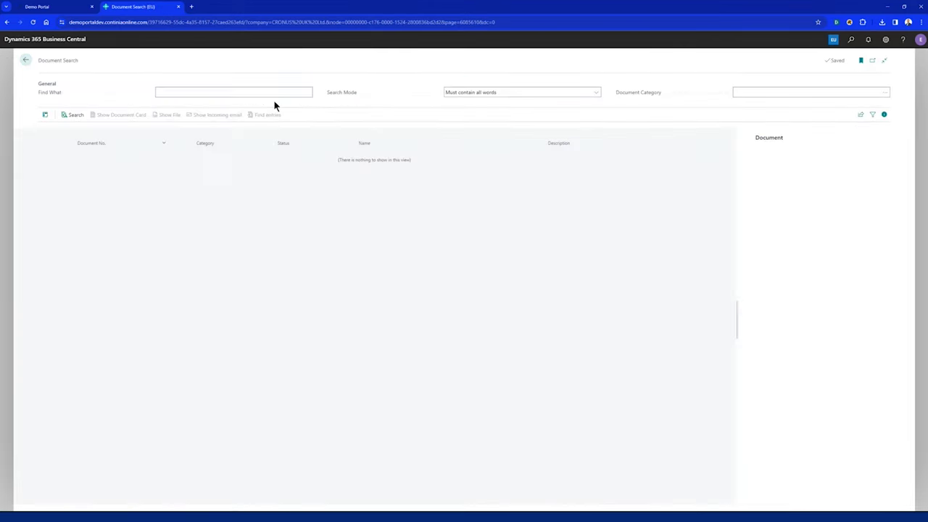
{"action": "type", "text": "44444501"}
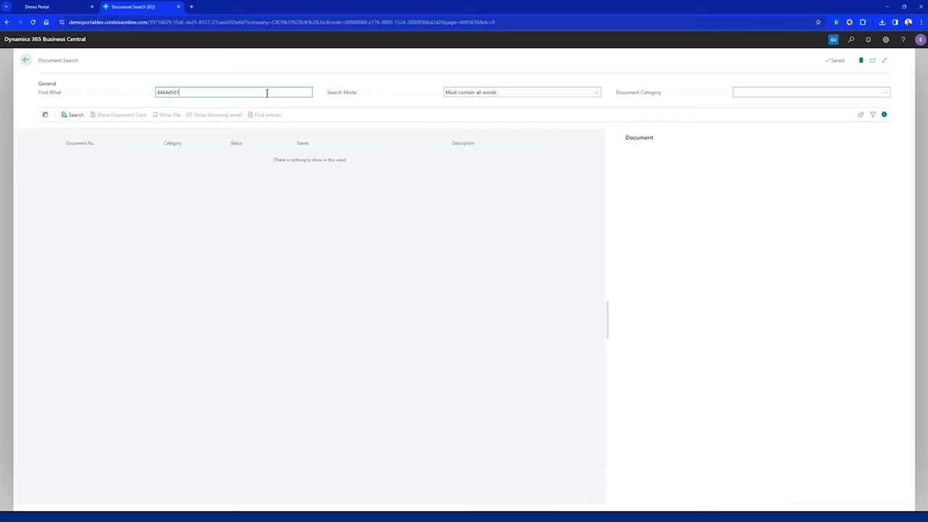
{"action": "key", "text": "Tab"}
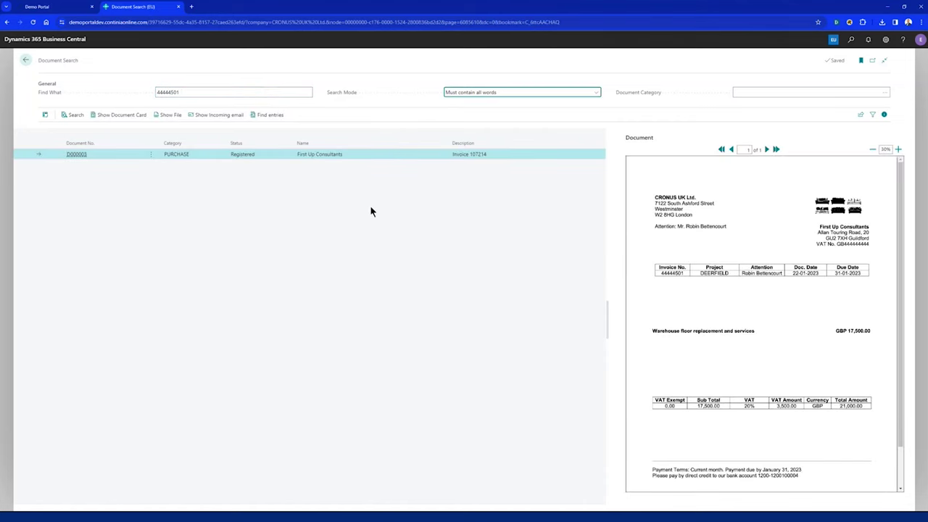
{"action": "left_click", "coordinate": [196, 93]}
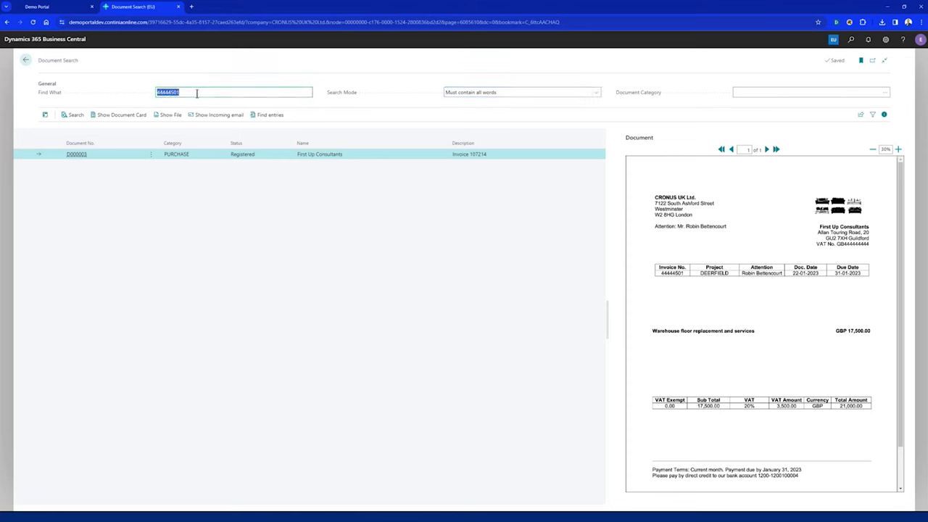
{"action": "key", "text": "Tab"}
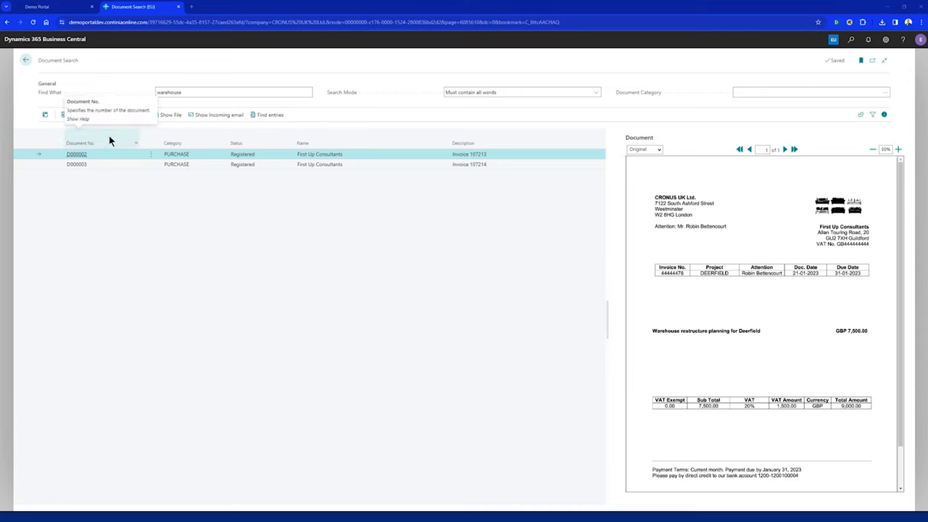
{"action": "left_click", "coordinate": [25, 61]}
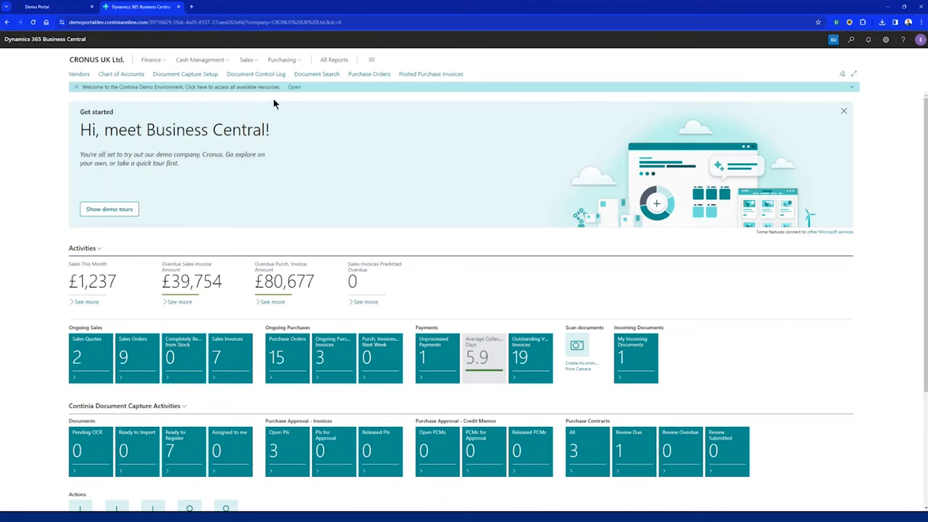
- Open Document Capture Setup's actions list, then return to the home page
{"action": "left_click", "coordinate": [196, 75]}
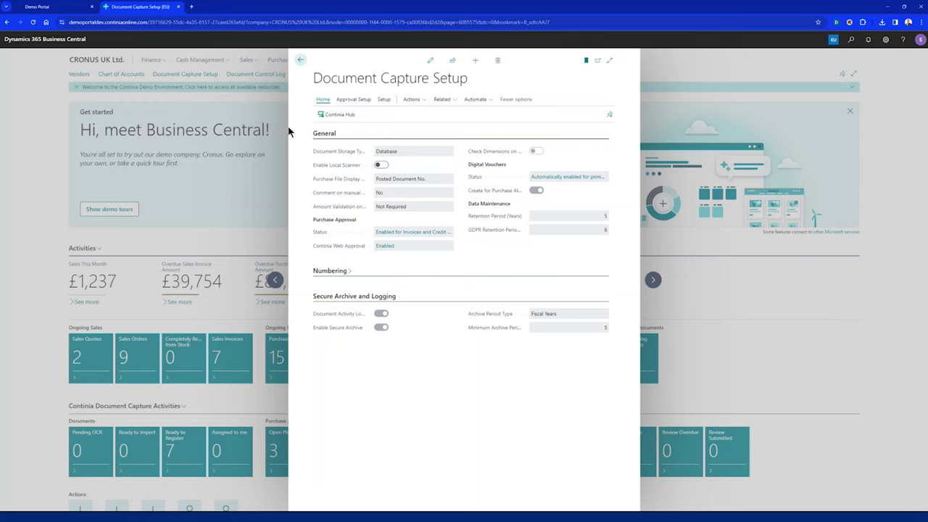
{"action": "left_click", "coordinate": [411, 100]}
{"action": "mouse_move", "coordinate": [422, 115]}
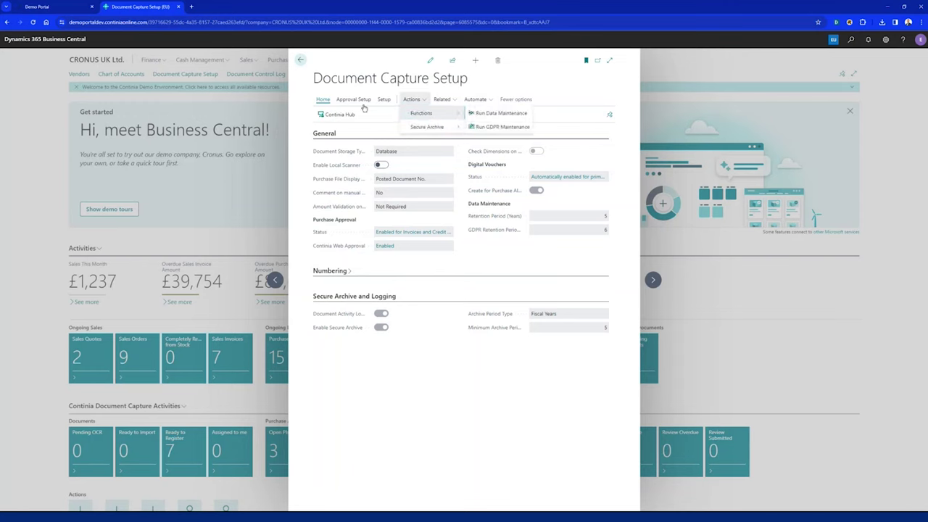
{"action": "left_click", "coordinate": [300, 59]}
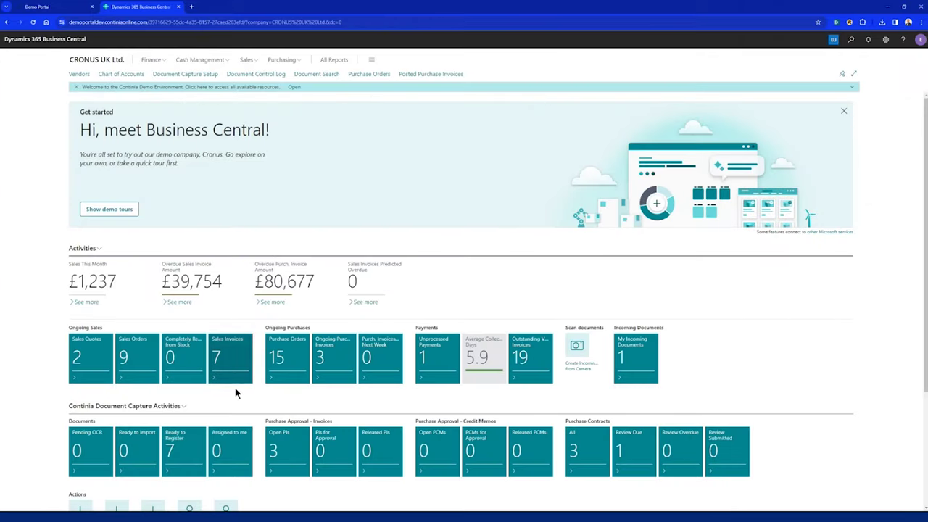
- Open the PURCHASE Document Journal from Ready to Register and filter it to Registered documents
{"action": "left_click", "coordinate": [167, 451]}
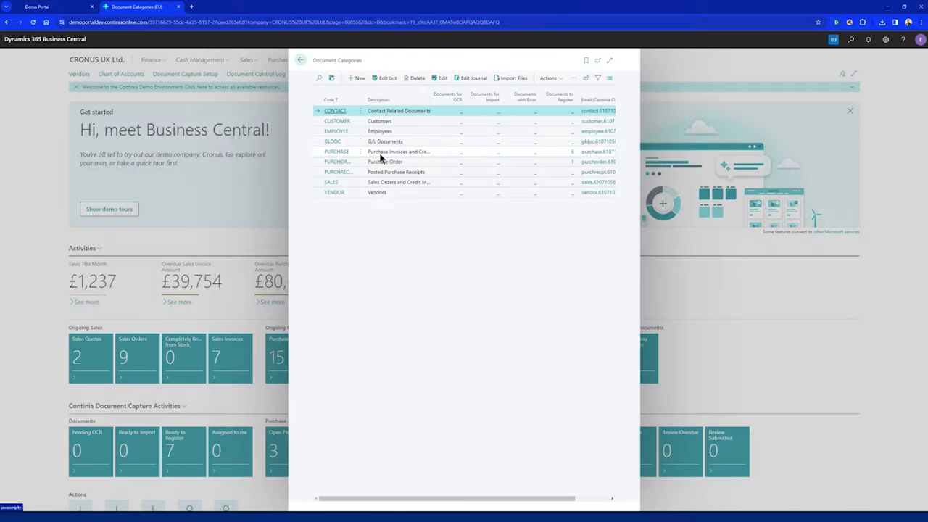
{"action": "left_click", "coordinate": [341, 154]}
{"action": "left_click", "coordinate": [340, 153]}
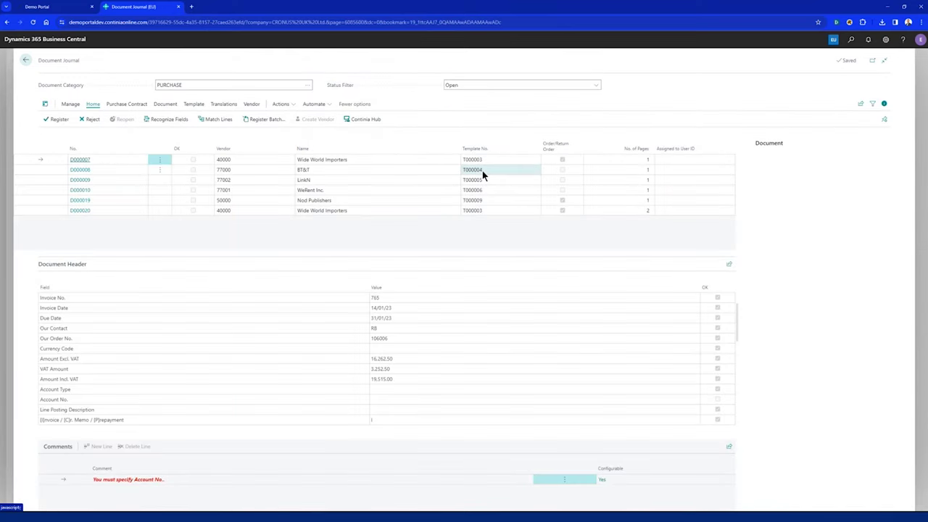
{"action": "left_click", "coordinate": [506, 85]}
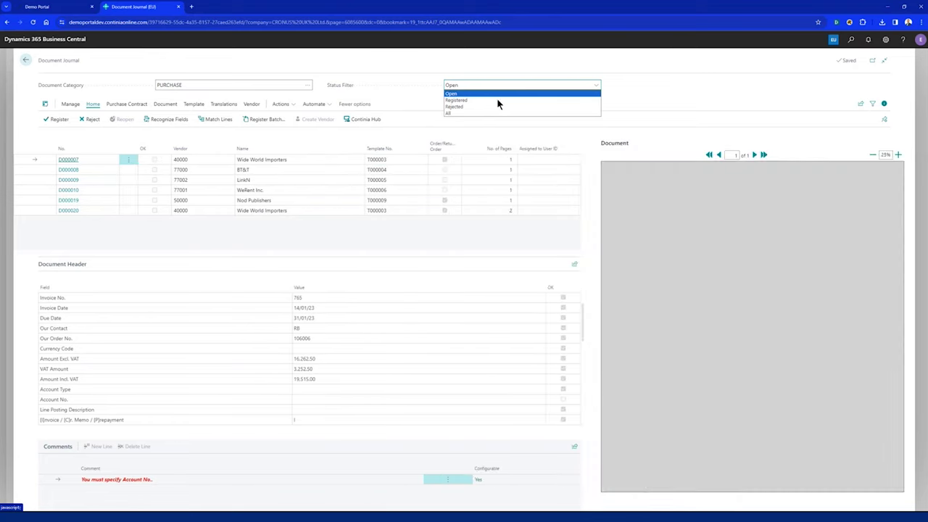
{"action": "left_click", "coordinate": [493, 100]}
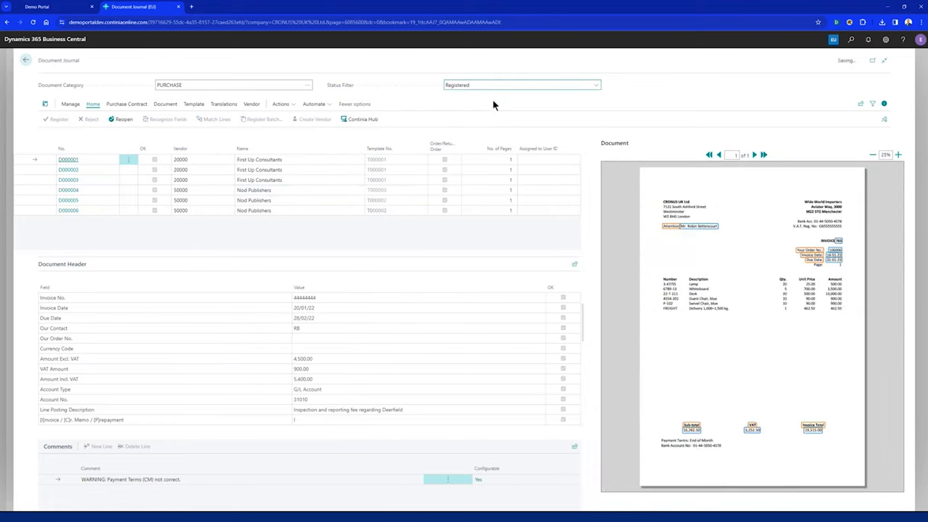
- Review the dates on Nod Publishers invoice D000006, then close the journal and categories list
{"action": "left_click", "coordinate": [315, 211]}
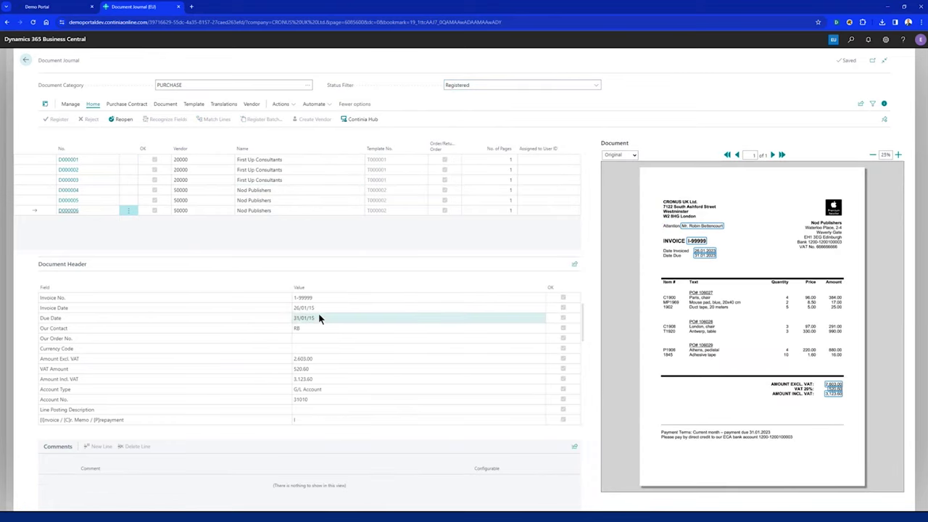
{"action": "left_click", "coordinate": [321, 310]}
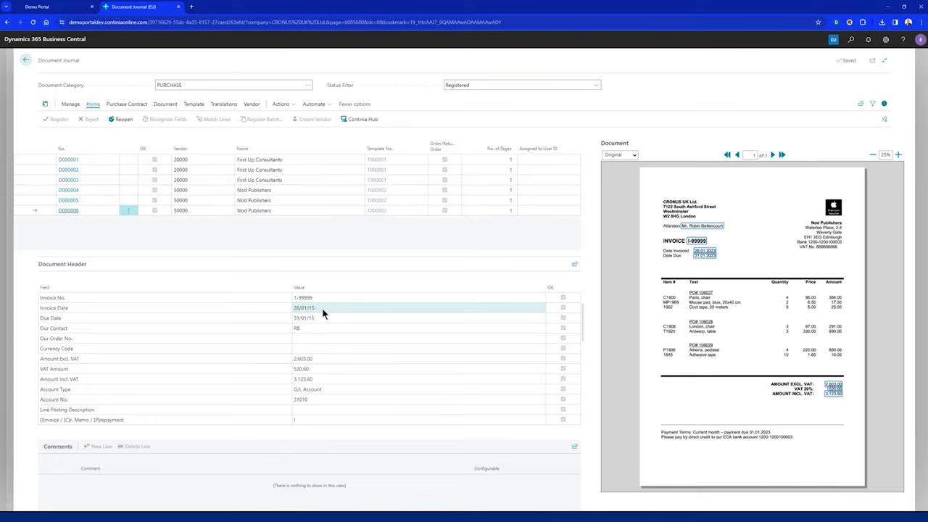
{"action": "left_click", "coordinate": [27, 62]}
{"action": "left_click", "coordinate": [302, 60]}
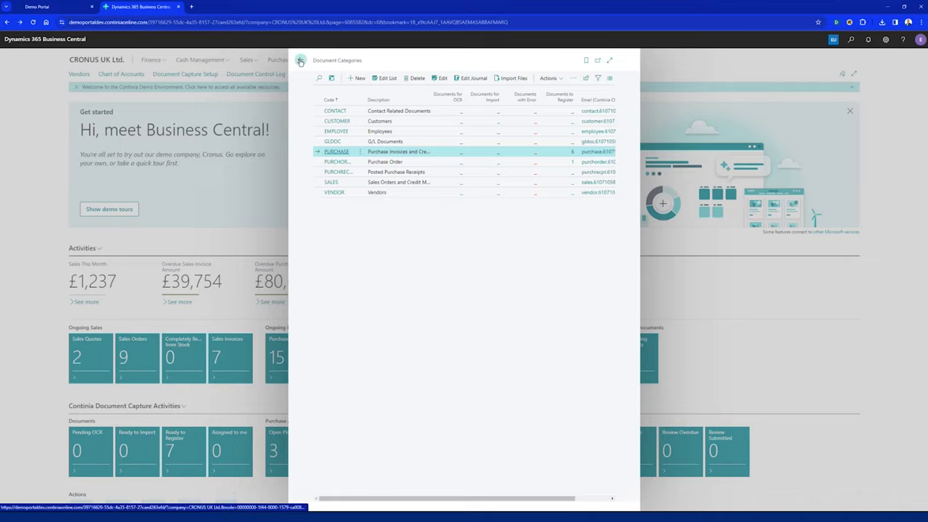
- Start GDPR maintenance from Document Capture Setup but decline running it for now
{"action": "left_click", "coordinate": [207, 75]}
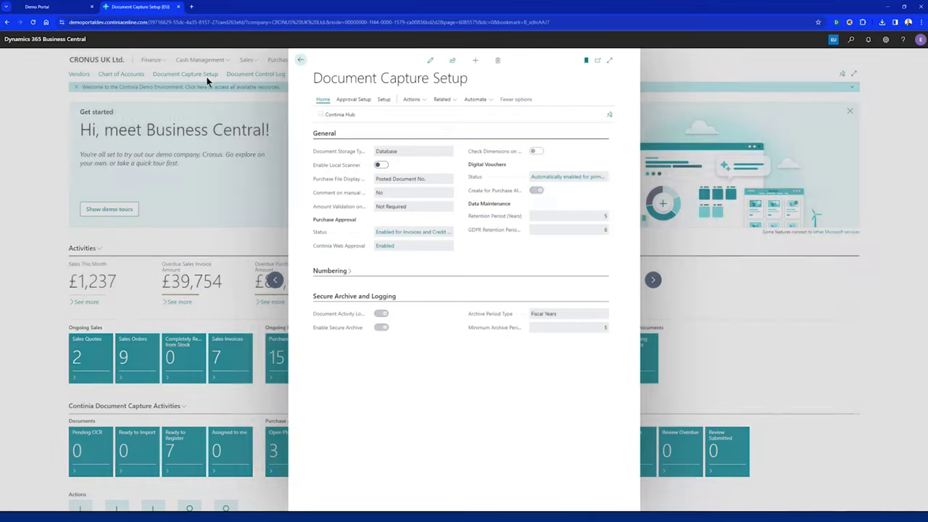
{"action": "left_click", "coordinate": [419, 101]}
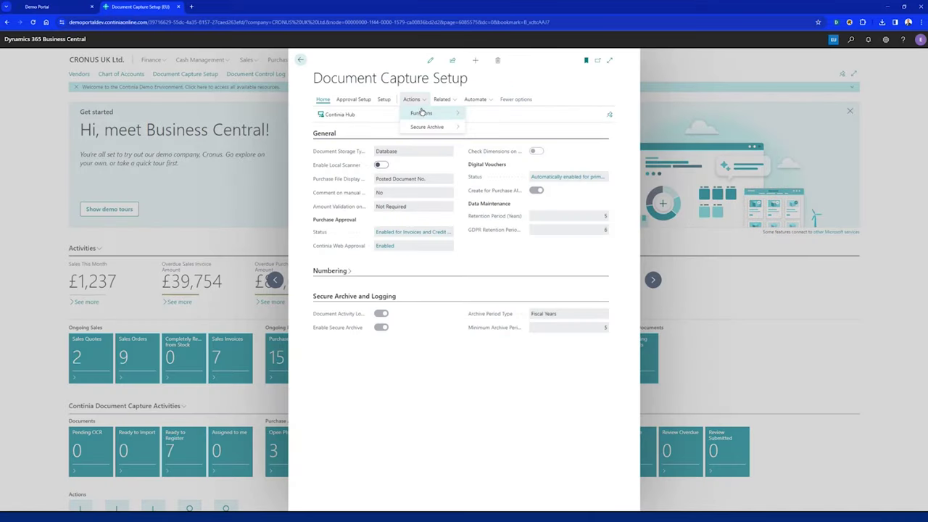
{"action": "mouse_move", "coordinate": [424, 113]}
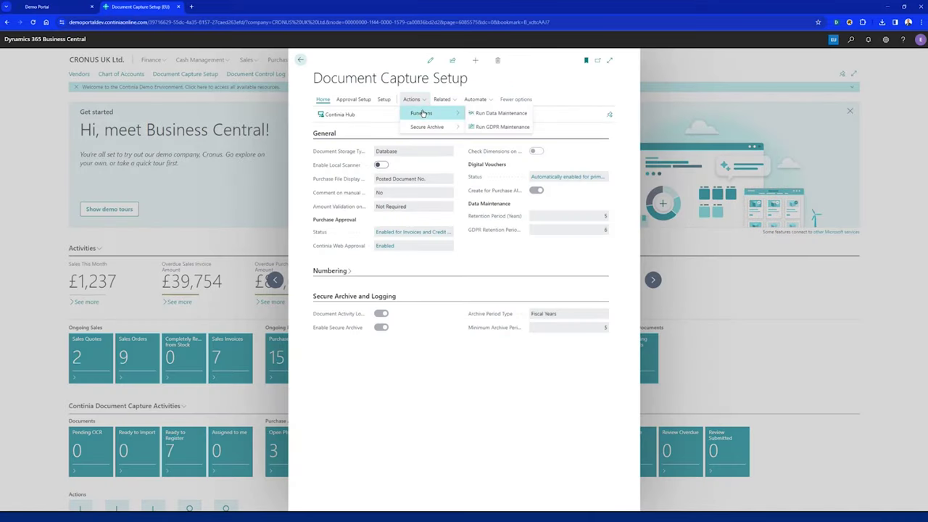
{"action": "left_click", "coordinate": [486, 127]}
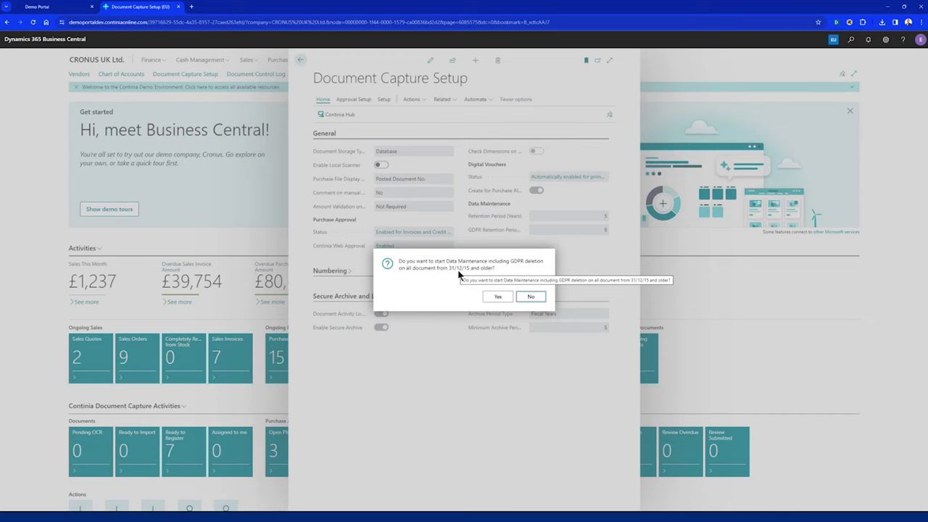
{"action": "left_click", "coordinate": [533, 297]}
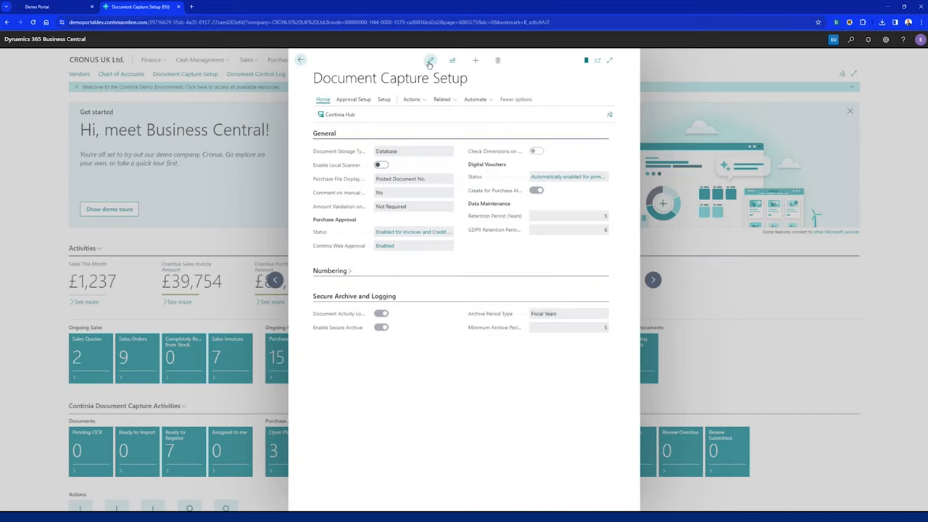
- Change the GDPR Retention Period from 6 to 5
{"action": "left_click", "coordinate": [584, 229]}
{"action": "type", "text": "5"}
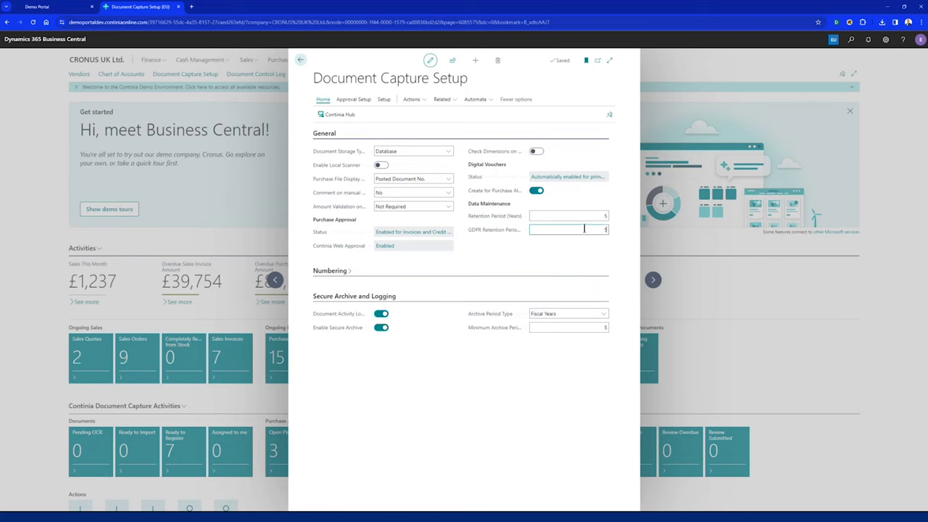
{"action": "key", "text": "Tab"}
{"action": "left_click", "coordinate": [329, 271]}
- Run GDPR Maintenance, confirming both prompts, so 2 old documents are deleted, then close setup
{"action": "left_click", "coordinate": [411, 100]}
{"action": "mouse_move", "coordinate": [422, 113]}
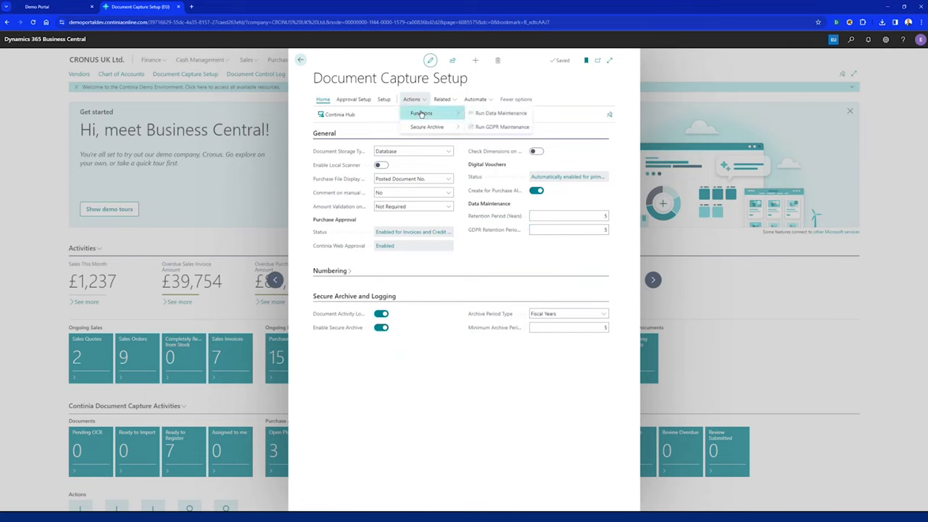
{"action": "left_click", "coordinate": [483, 128]}
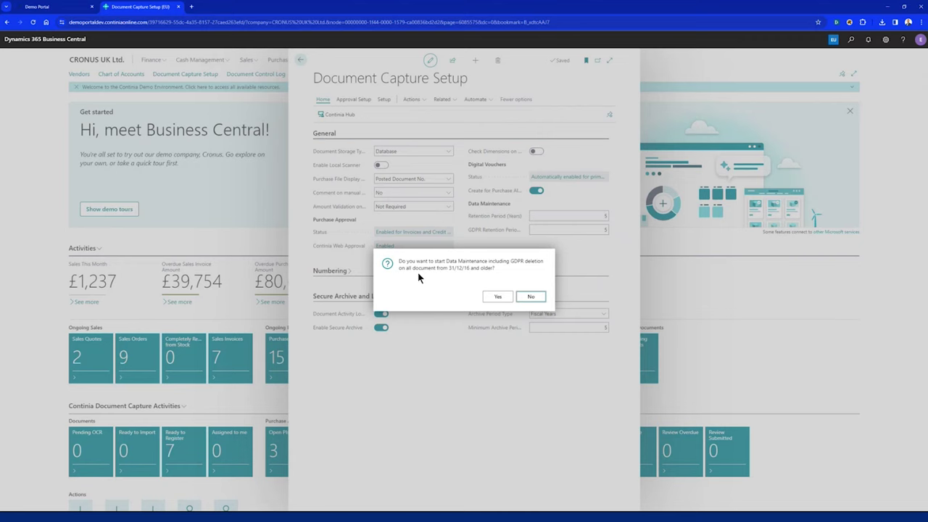
{"action": "left_click", "coordinate": [497, 298]}
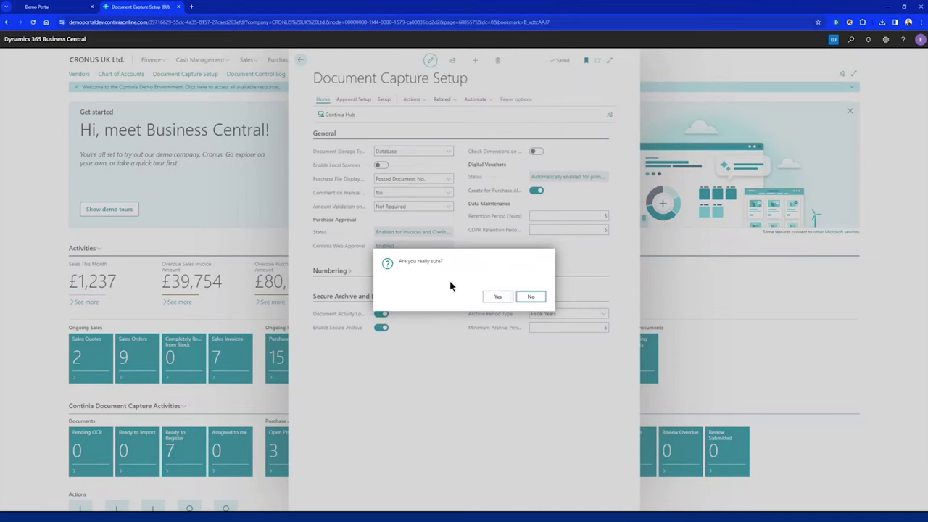
{"action": "left_click", "coordinate": [499, 297]}
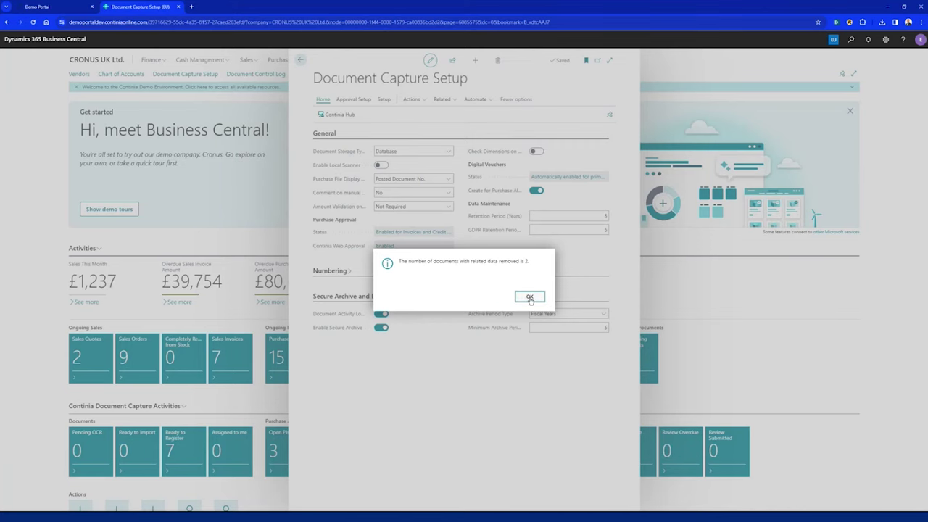
{"action": "left_click", "coordinate": [530, 297]}
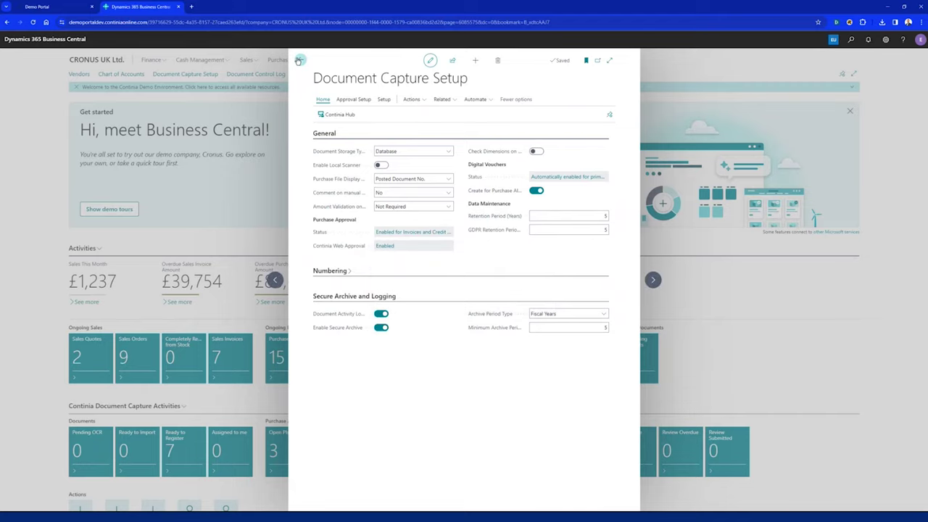
{"action": "left_click", "coordinate": [298, 61]}
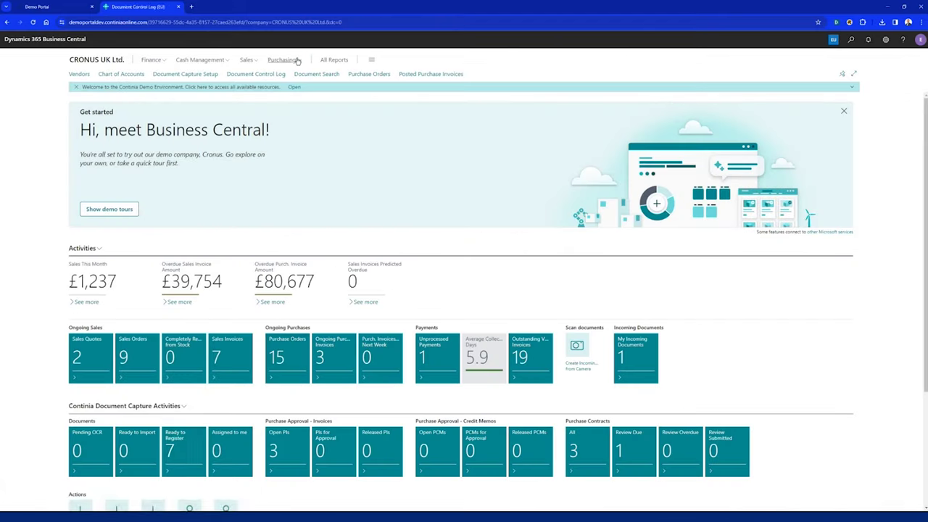
- Filter the PURCHASE journal to Registered, check D000005 and D000004 remain, and close it
{"action": "left_click", "coordinate": [187, 437]}
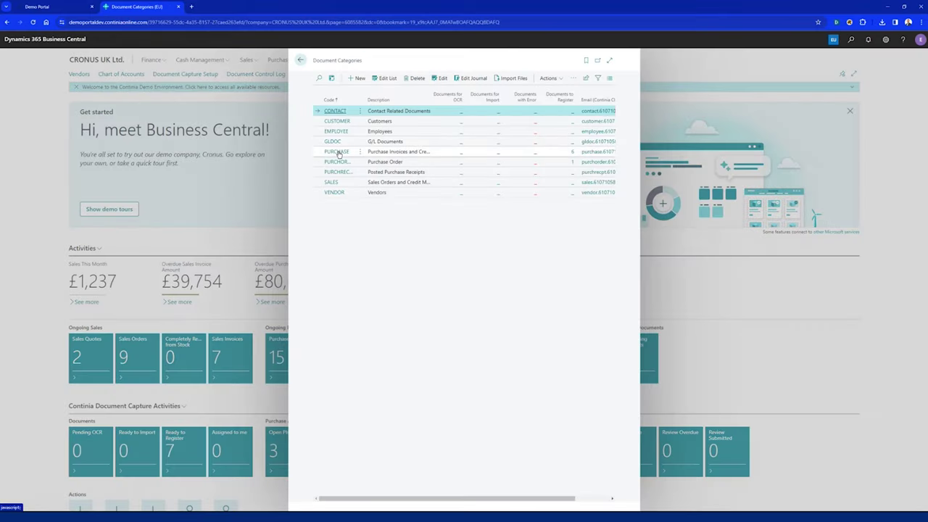
{"action": "left_click", "coordinate": [572, 152]}
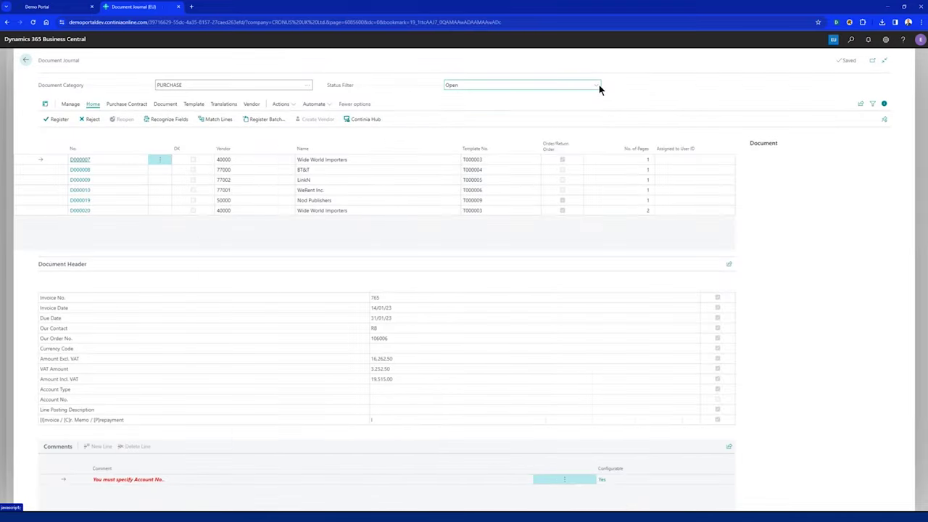
{"action": "left_click", "coordinate": [596, 86]}
{"action": "left_click", "coordinate": [547, 101]}
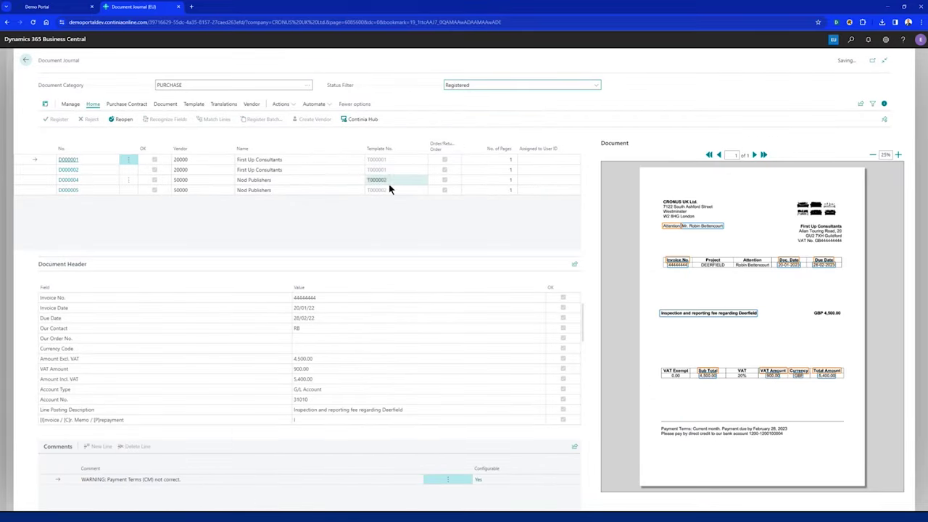
{"action": "left_click", "coordinate": [267, 190]}
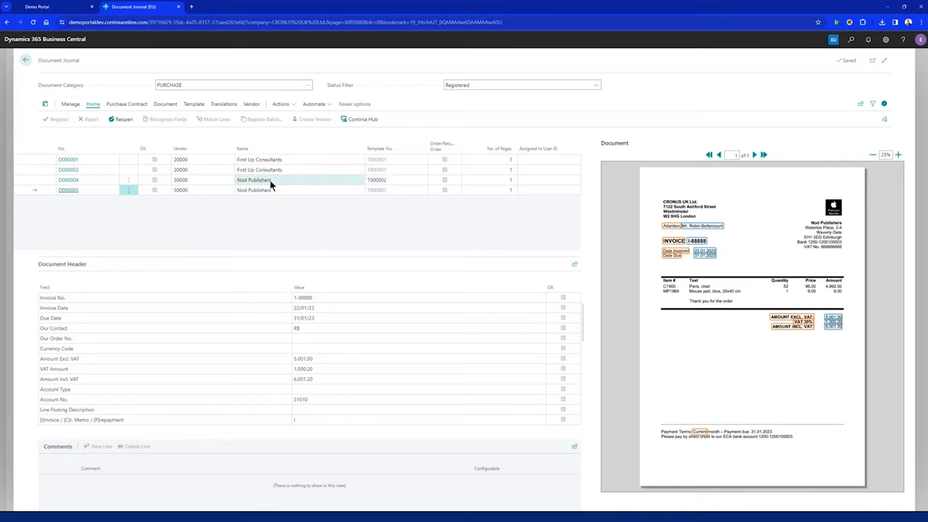
{"action": "left_click", "coordinate": [270, 182]}
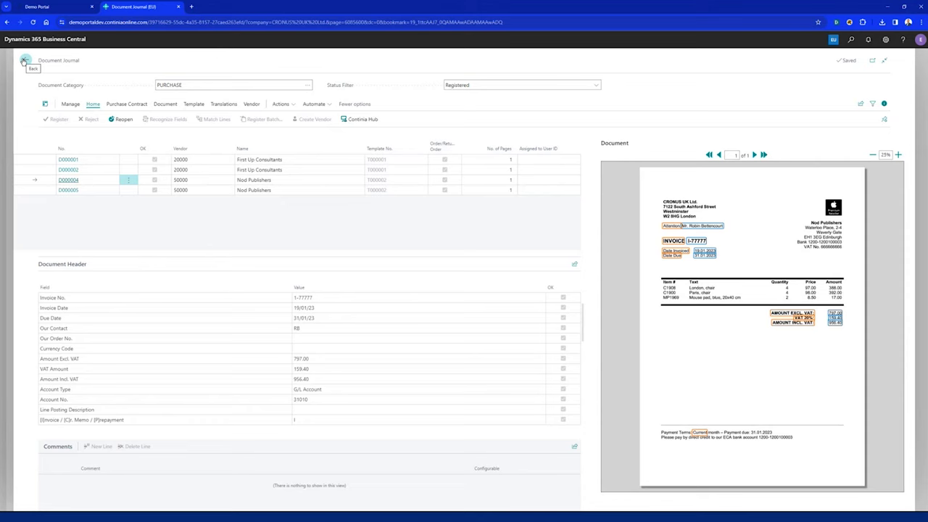
{"action": "left_click", "coordinate": [24, 60]}
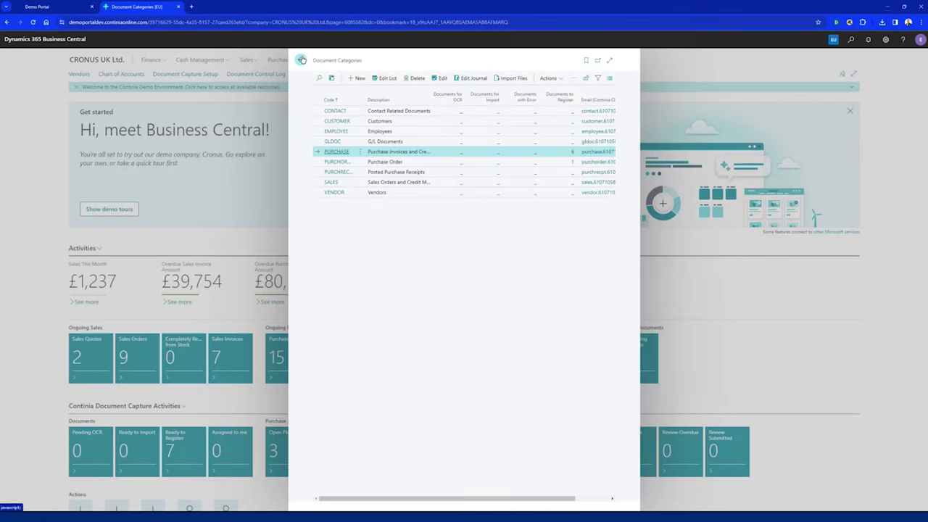
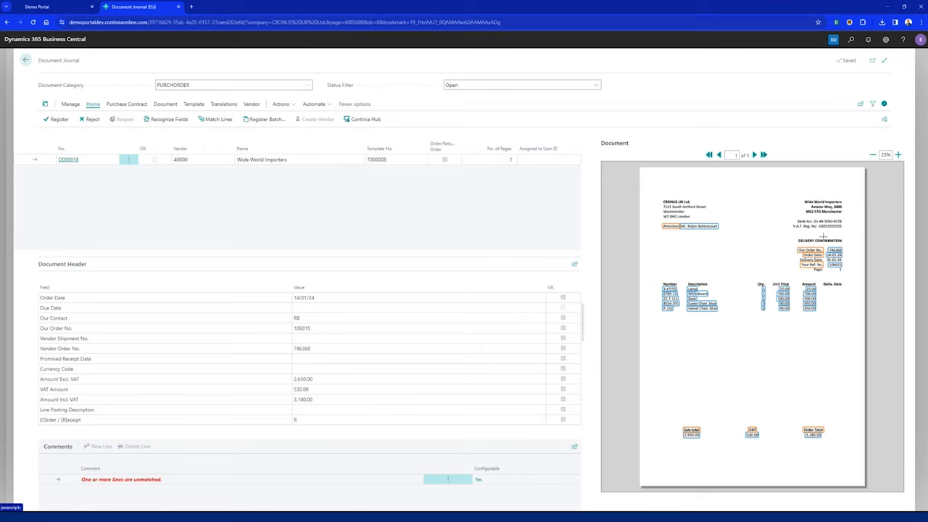
- Keep R in D000018's [O]rder / [R]eceipt field and show the template actions
{"action": "left_click", "coordinate": [294, 419]}
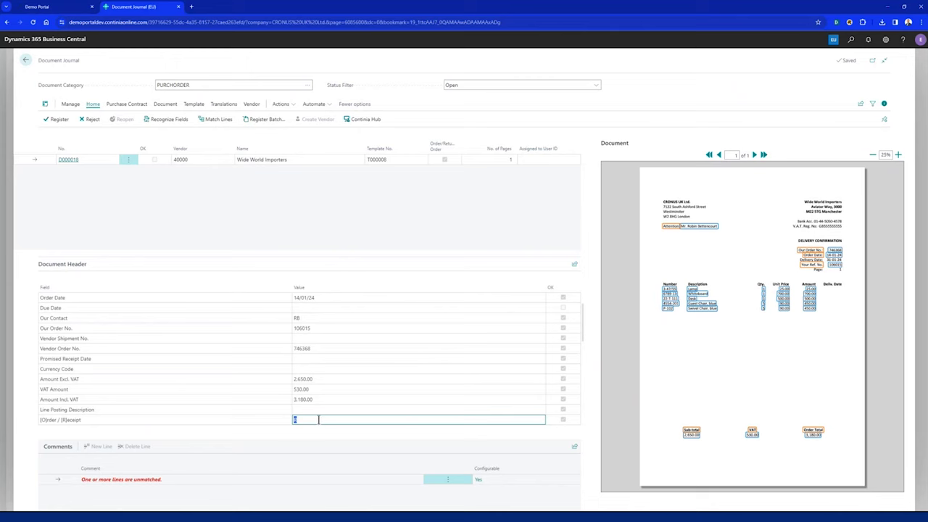
{"action": "left_click", "coordinate": [194, 104]}
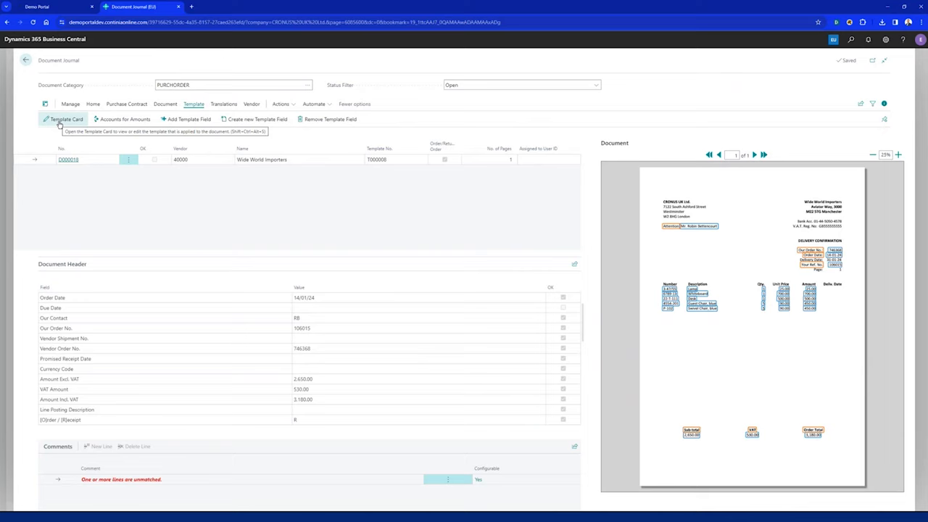
- Open template T000008 for Wide World Importers and review receipt steps 1 and 2, leaving Update Order Receipt unchanged
{"action": "left_click", "coordinate": [59, 123]}
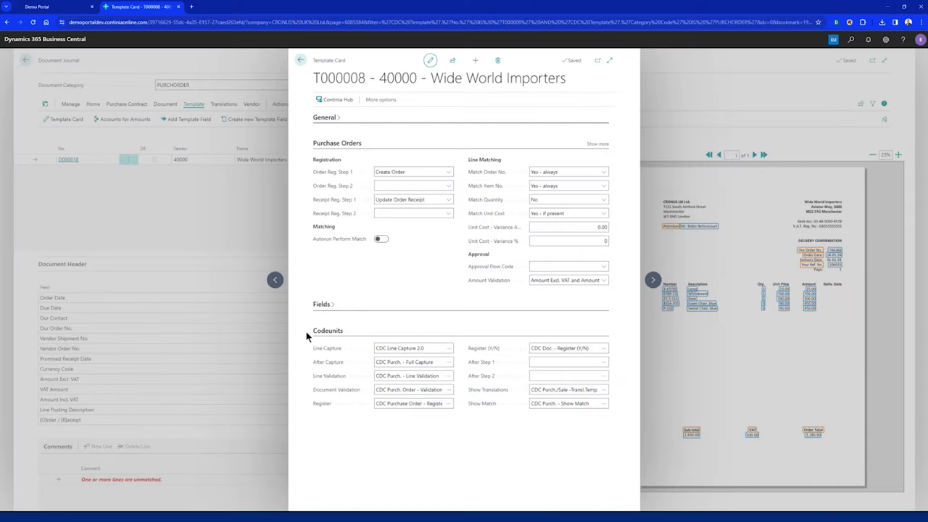
{"action": "left_click", "coordinate": [335, 332]}
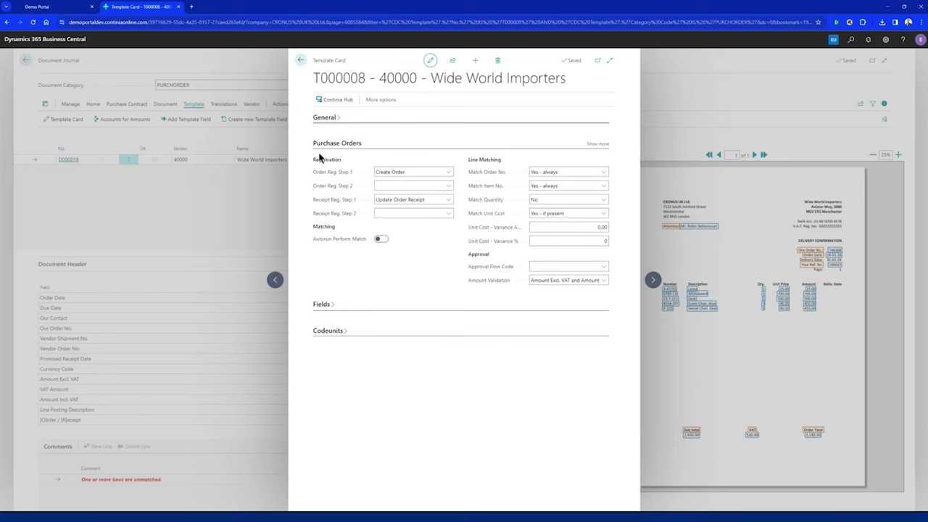
{"action": "mouse_move", "coordinate": [326, 175]}
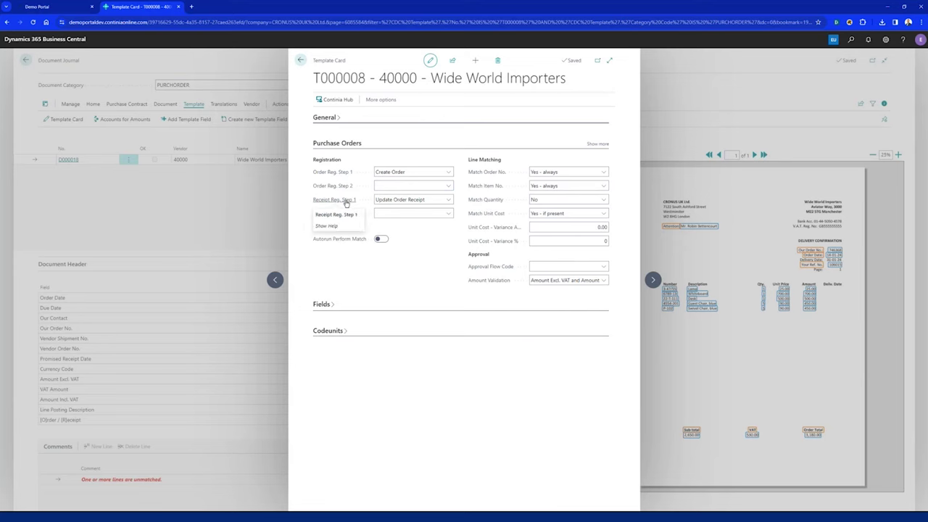
{"action": "left_click", "coordinate": [397, 202]}
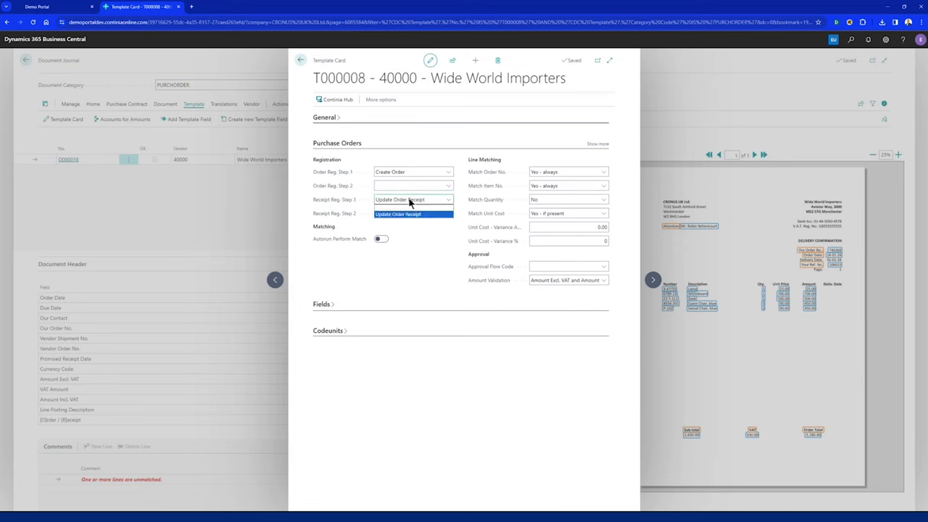
{"action": "left_click", "coordinate": [409, 213]}
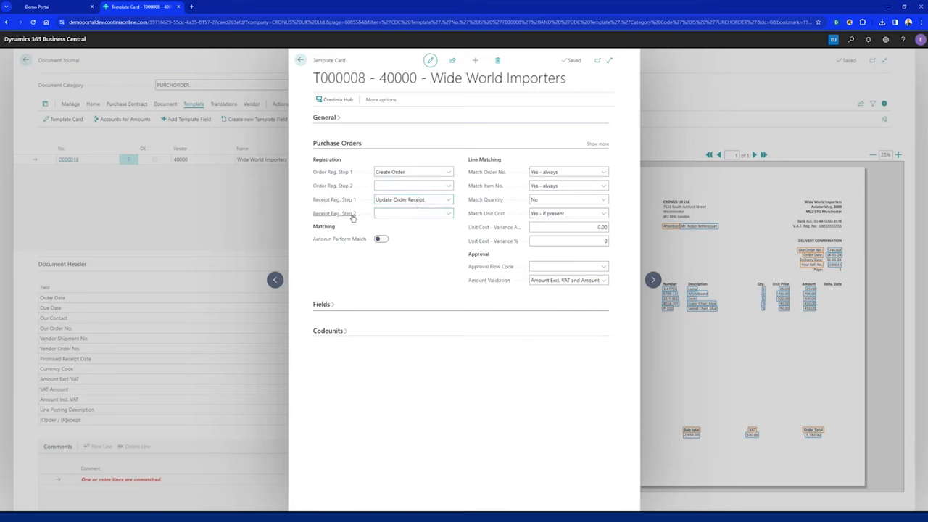
{"action": "left_click", "coordinate": [404, 213]}
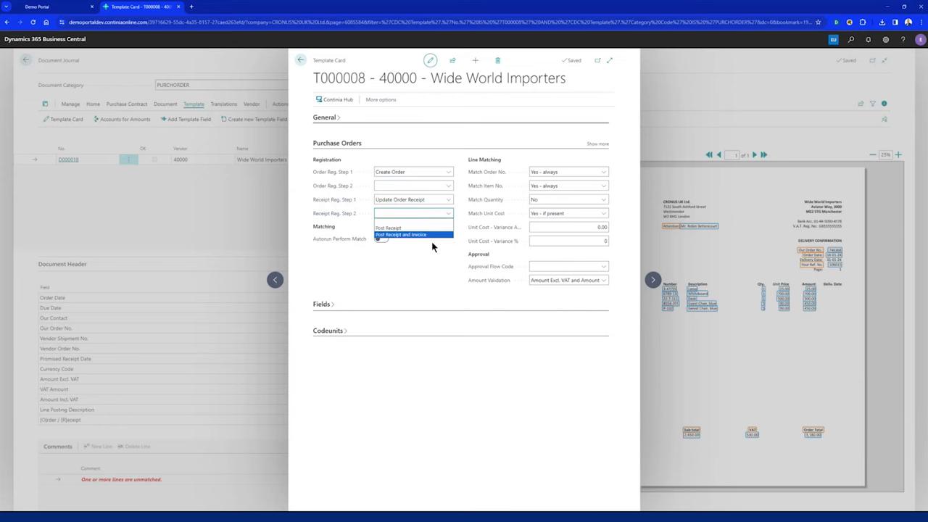
{"action": "left_click", "coordinate": [424, 281]}
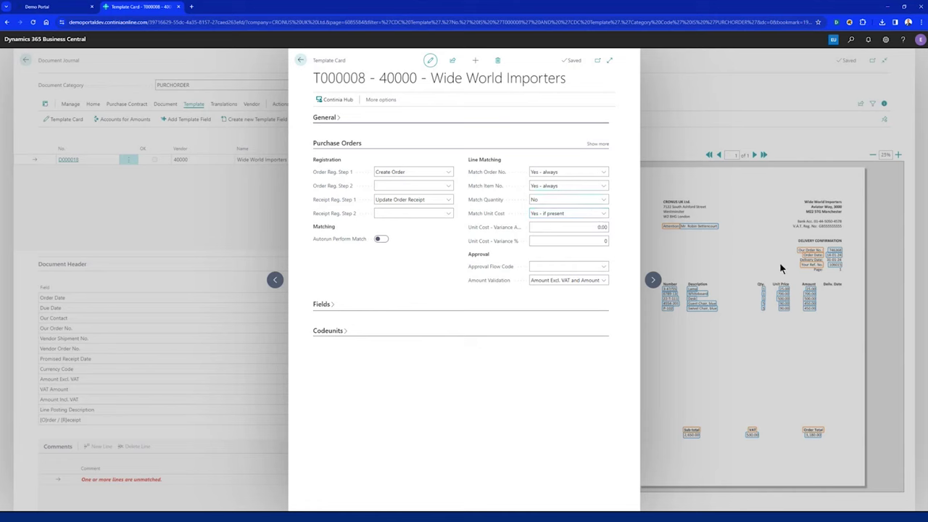
- Auto-match D000018's delivery lines to purchase order 106015, then return to the Document Journal
{"action": "left_click", "coordinate": [301, 61]}
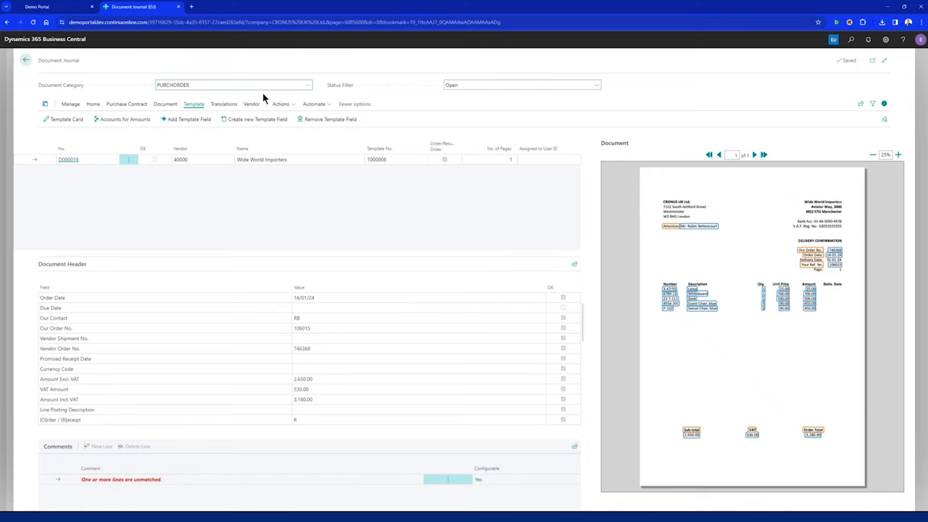
{"action": "left_click", "coordinate": [93, 104]}
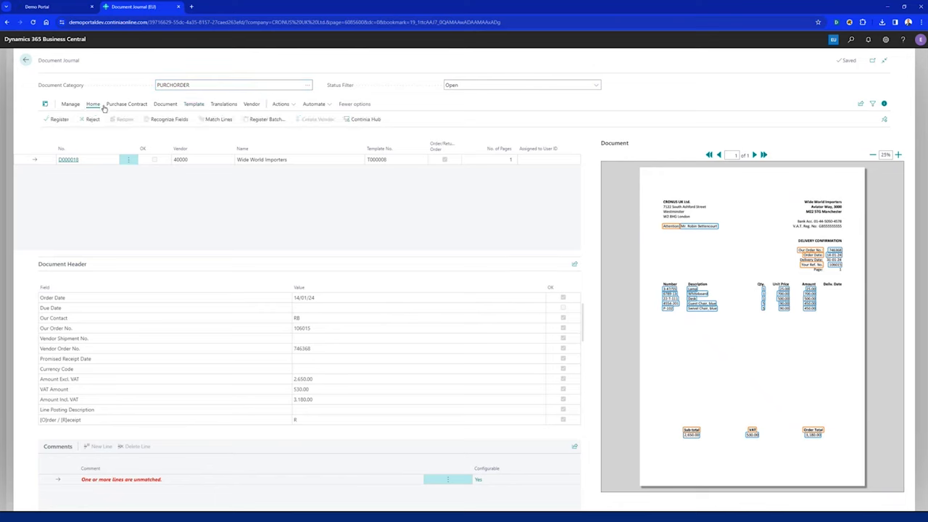
{"action": "left_click", "coordinate": [211, 119]}
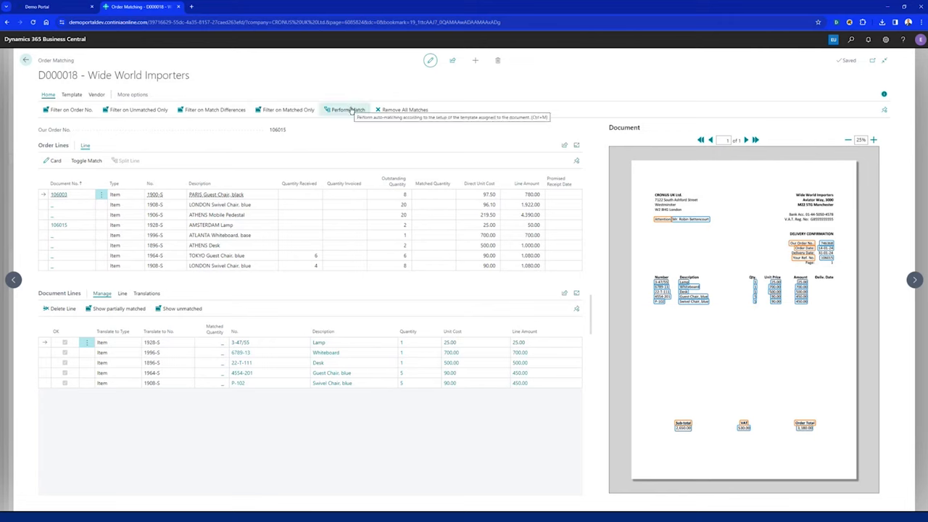
{"action": "left_click", "coordinate": [351, 109]}
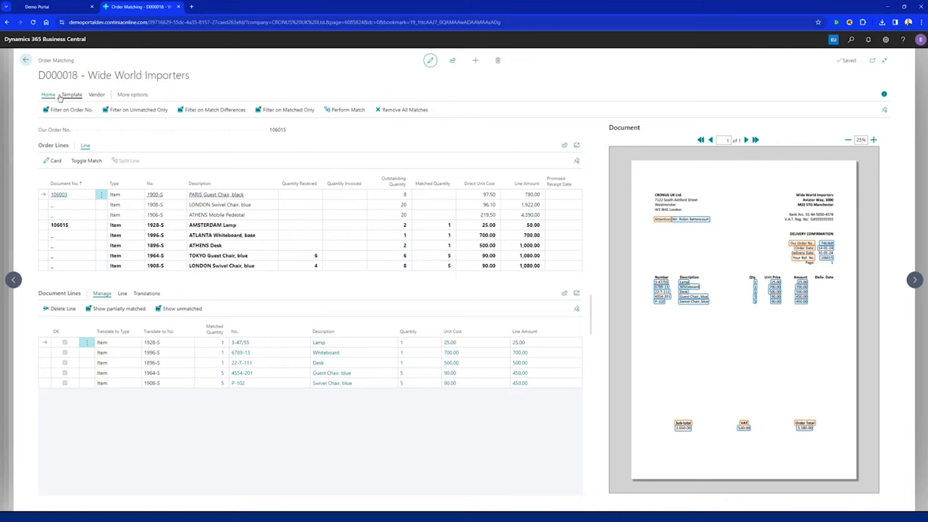
{"action": "left_click", "coordinate": [26, 61]}
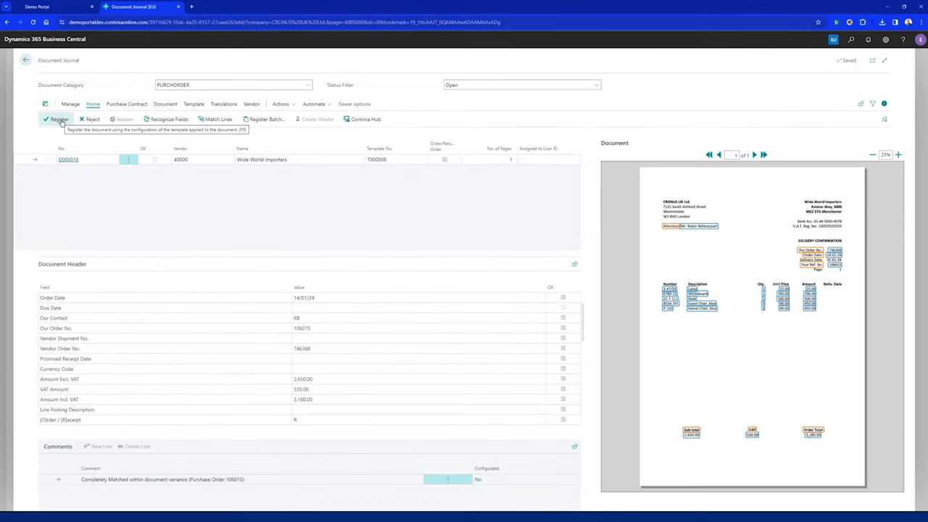
- Register the matched delivery note and review the updated quantities on purchase order 106015
{"action": "left_click", "coordinate": [61, 122]}
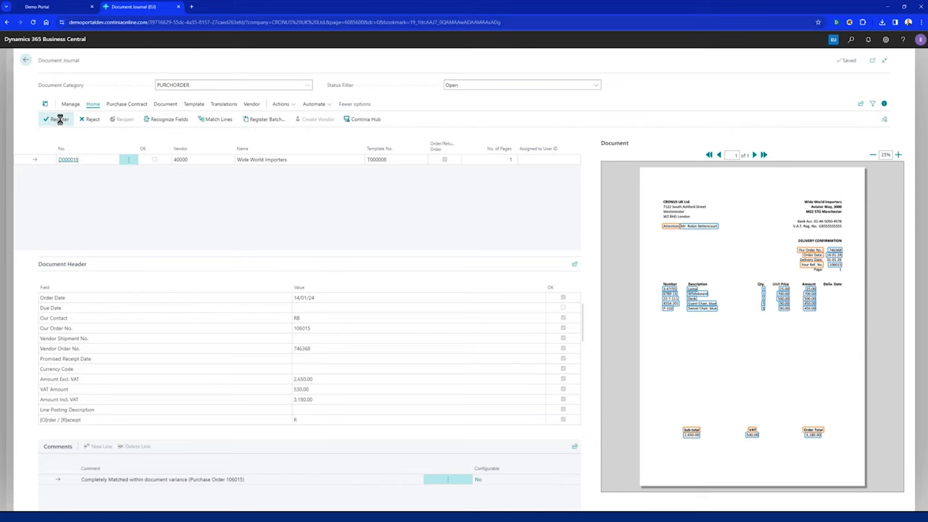
{"action": "left_click", "coordinate": [59, 118]}
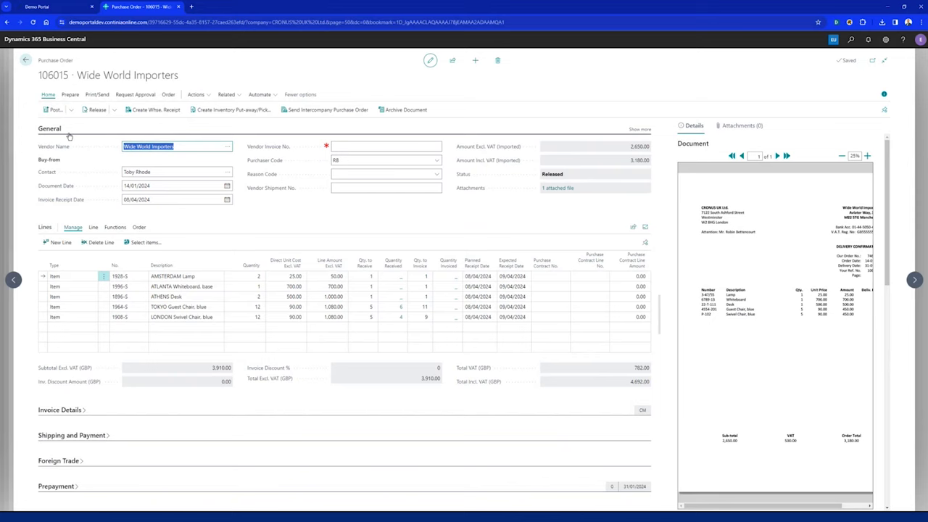
{"action": "left_click", "coordinate": [259, 278]}
- Return to Document Categories and advance the presentation to the Documents & Templates slide
{"action": "left_click", "coordinate": [26, 62]}
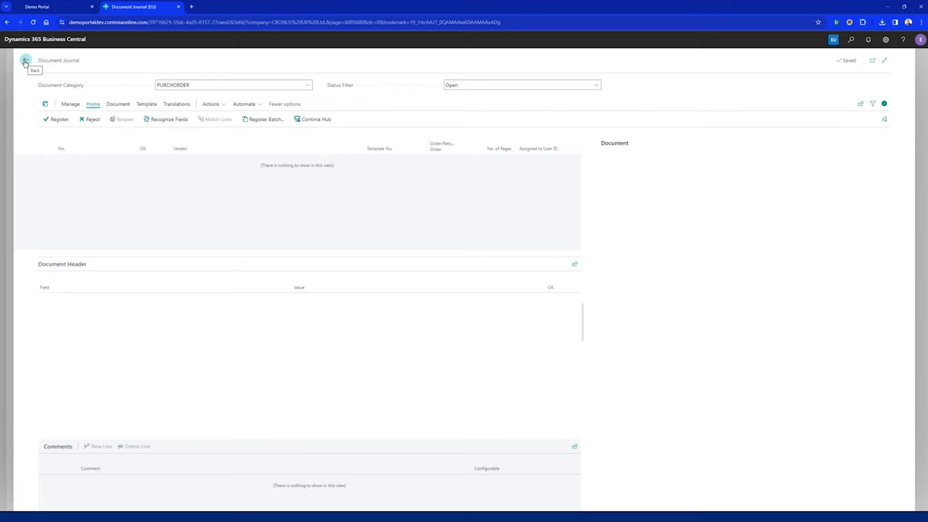
{"action": "left_click", "coordinate": [25, 63]}
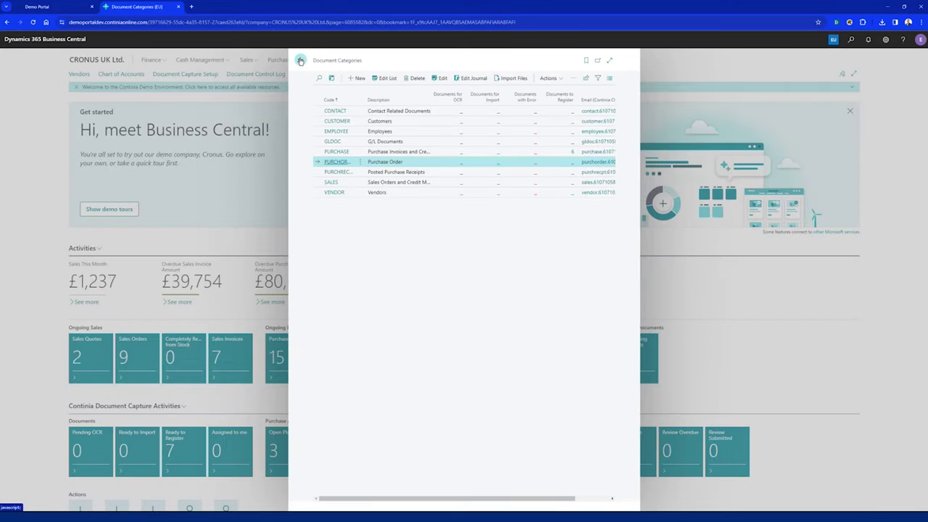
{"action": "key", "text": "alt+Tab"}
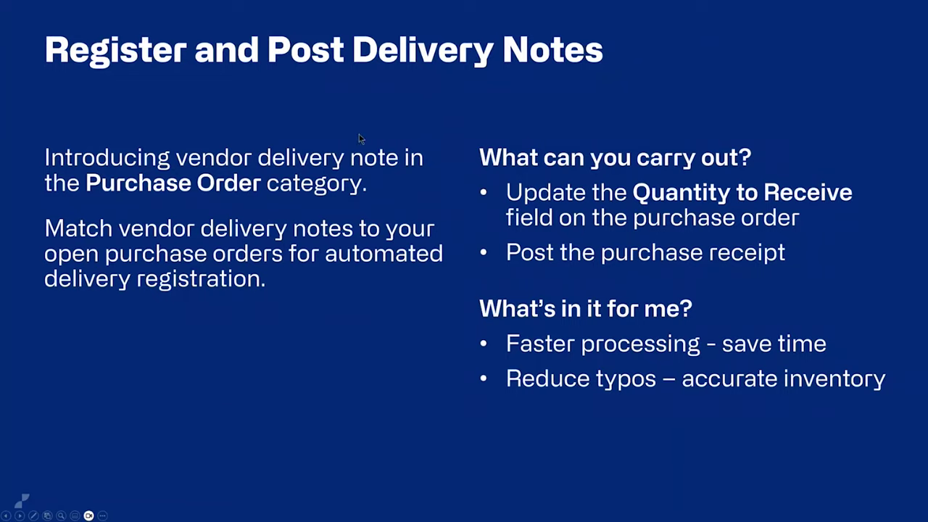
{"action": "key", "text": "Right"}
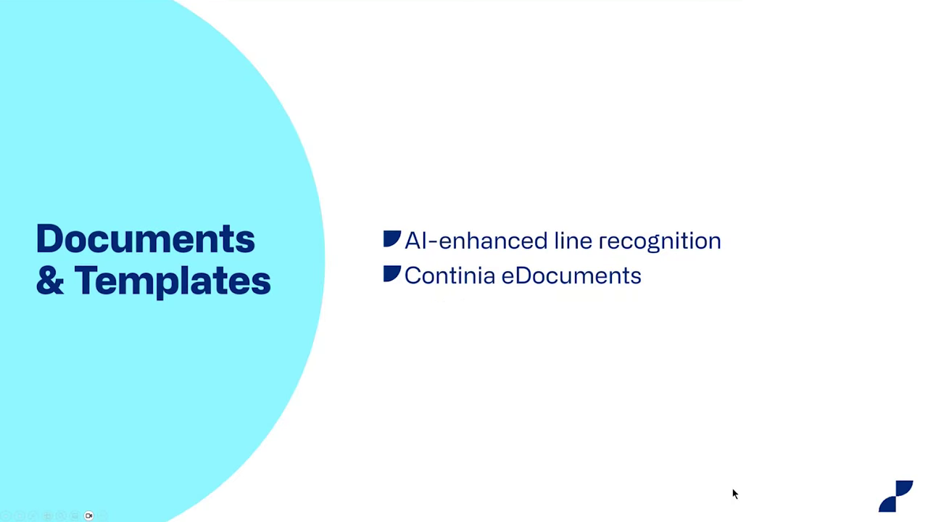
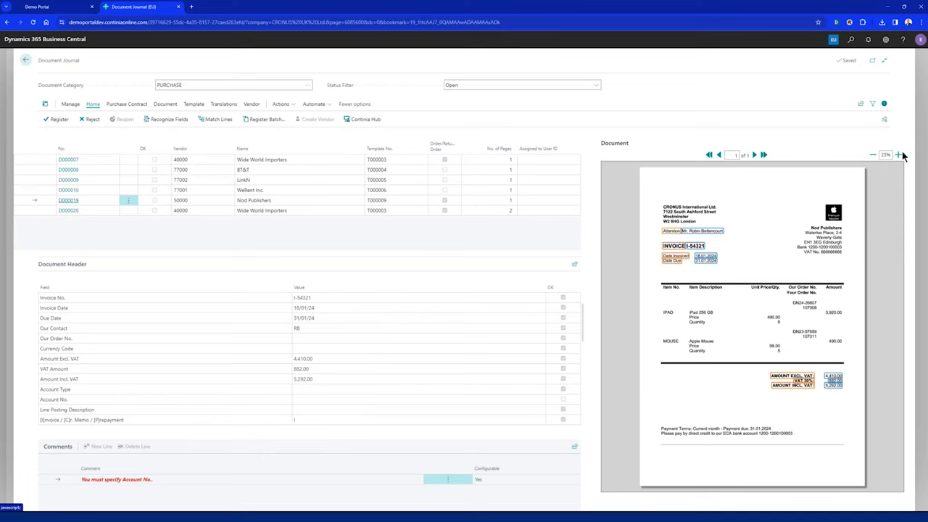
- Enlarge the invoice preview and open the Document Card for D000019 from Nod Publishers
{"action": "left_click", "coordinate": [898, 154]}
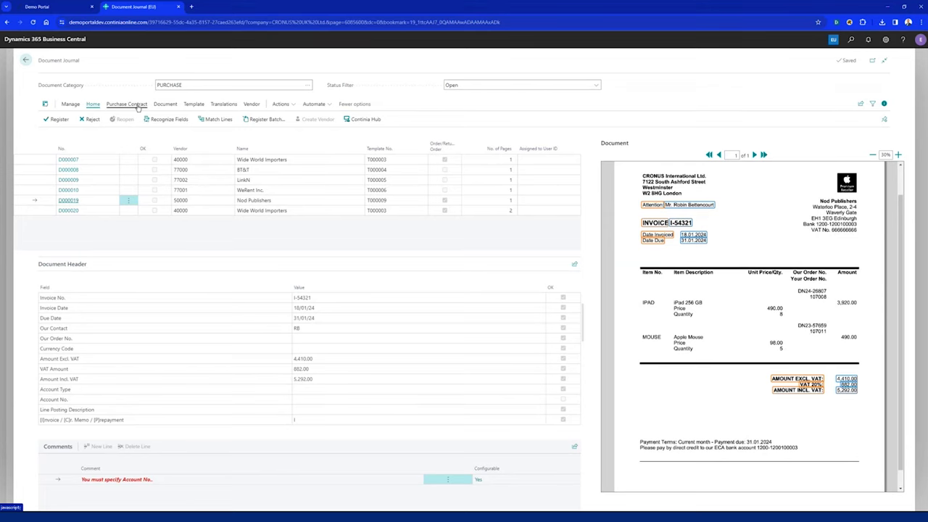
{"action": "left_click", "coordinate": [165, 105]}
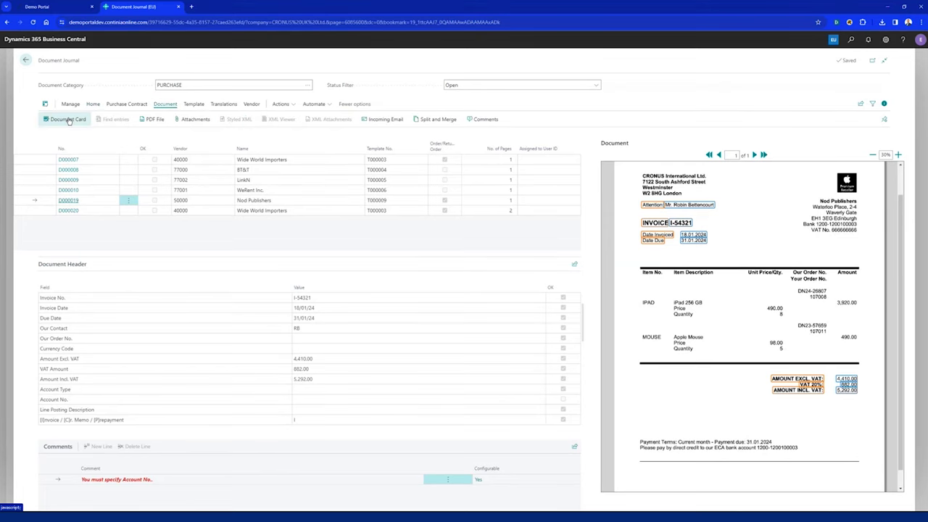
{"action": "left_click", "coordinate": [69, 121]}
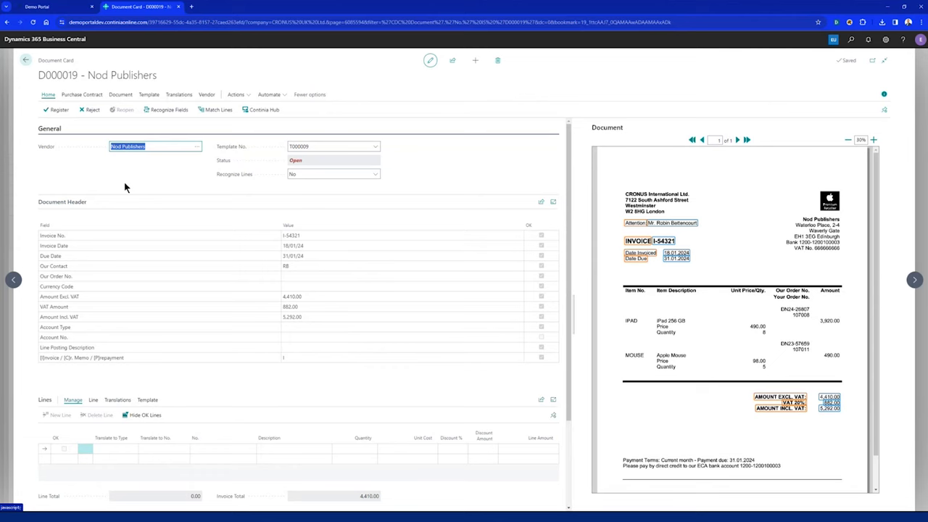
- Set Recognize Lines to Manual and review the AI line recognition suggestion without applying it
{"action": "left_click", "coordinate": [375, 176]}
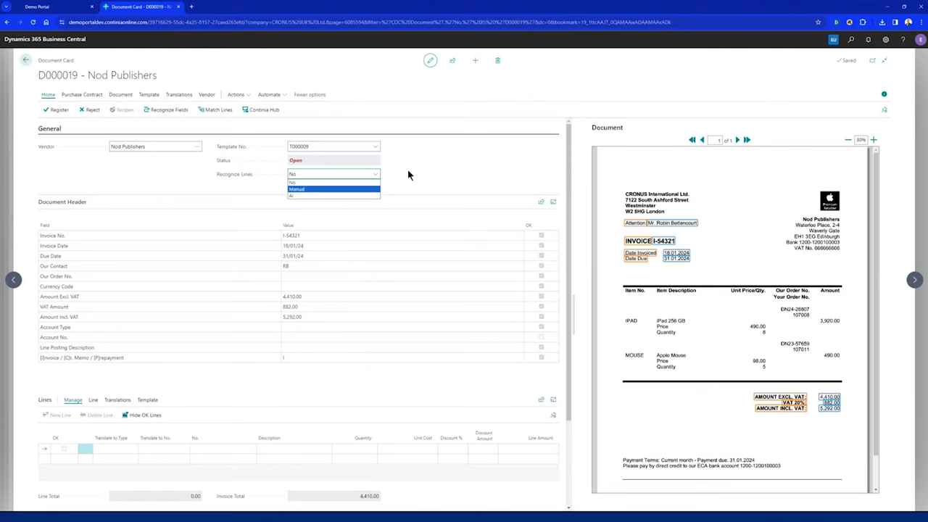
{"action": "left_click", "coordinate": [364, 191]}
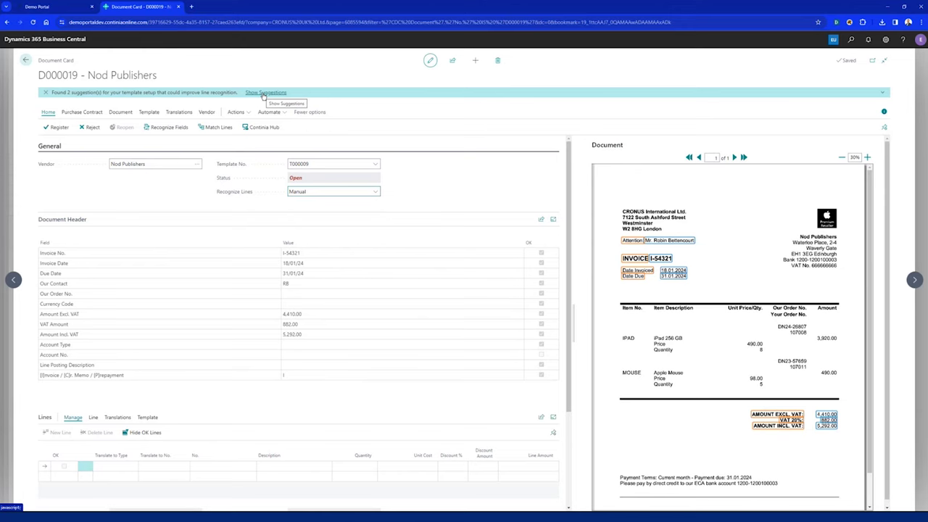
{"action": "left_click", "coordinate": [264, 94]}
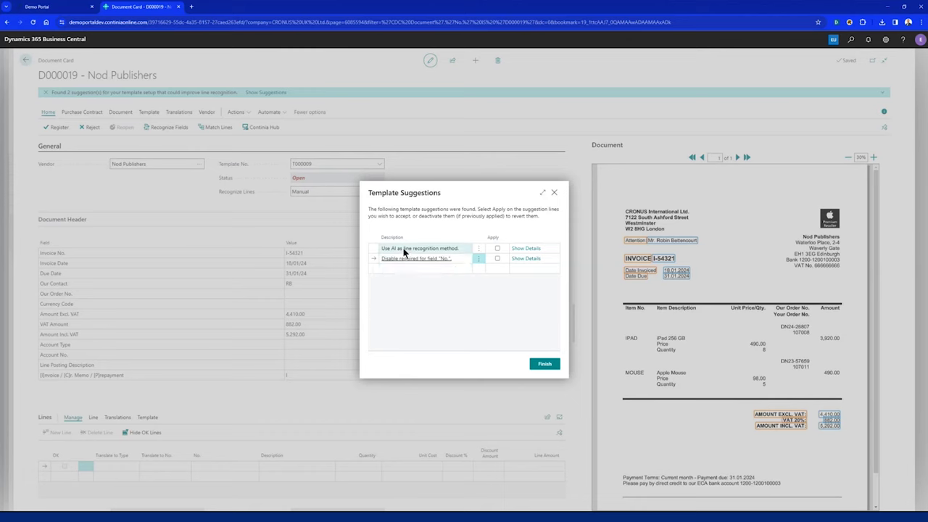
{"action": "left_click", "coordinate": [498, 248]}
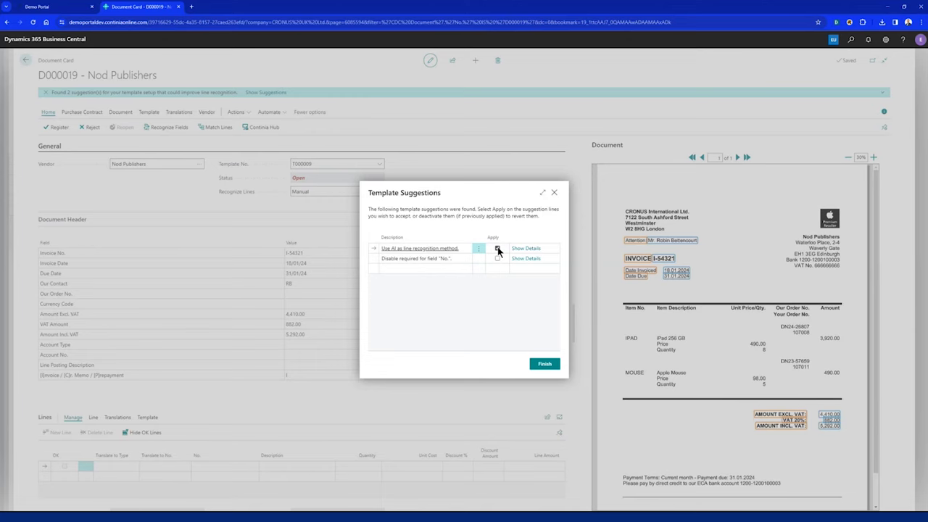
{"action": "left_click", "coordinate": [556, 195]}
{"action": "left_click", "coordinate": [376, 192]}
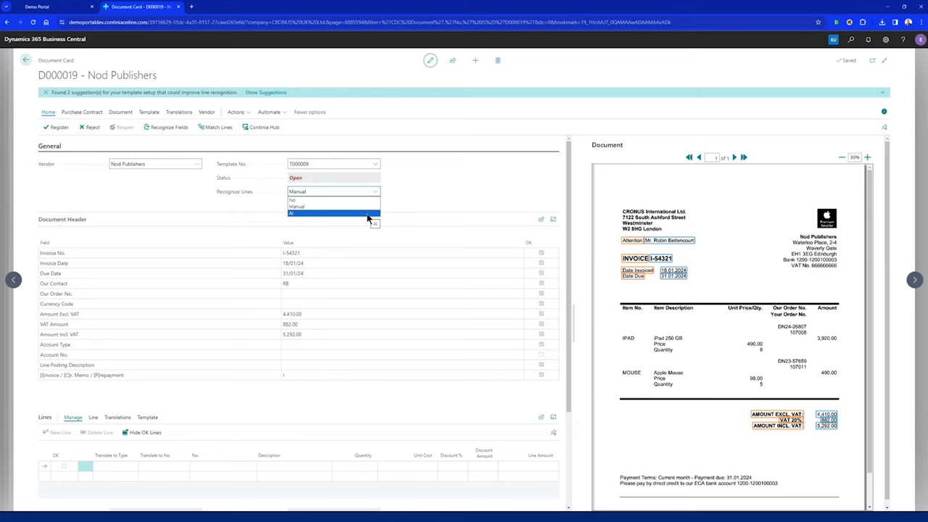
- Switch Recognize Lines to AI and check the iPad line's description, quantity and unit cost
{"action": "left_click", "coordinate": [367, 215]}
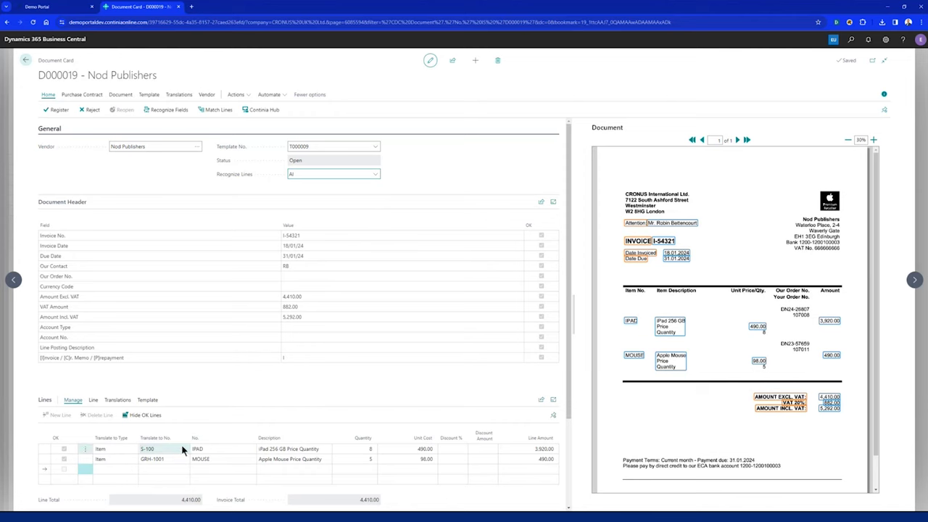
{"action": "left_click", "coordinate": [216, 449]}
{"action": "key", "text": "Tab"}
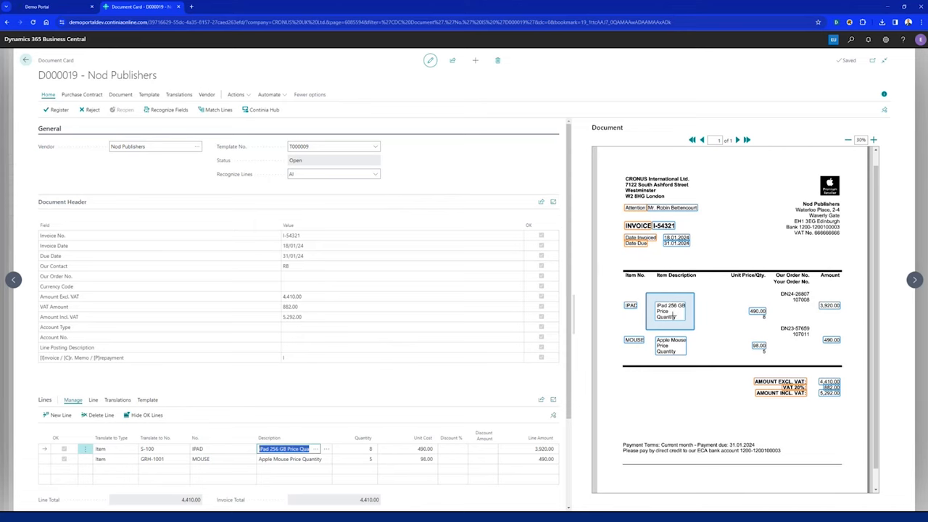
{"action": "left_click", "coordinate": [363, 449]}
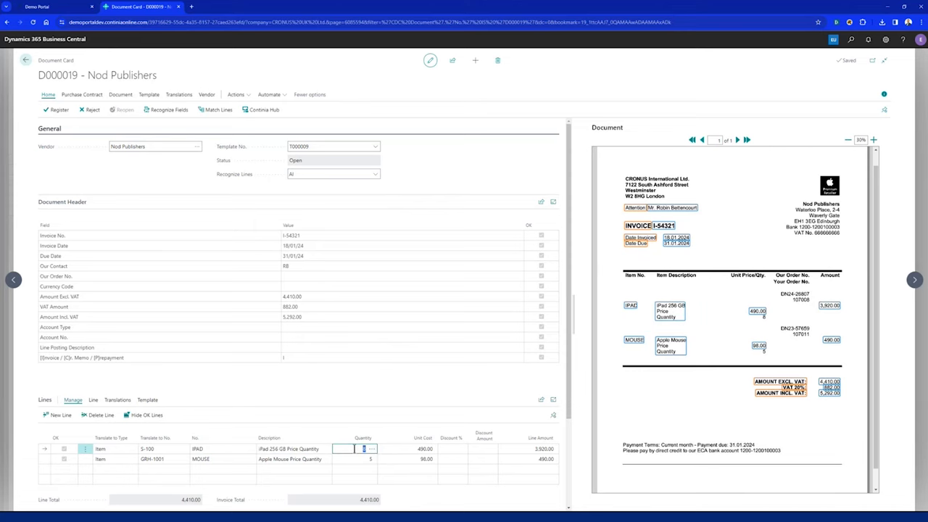
{"action": "scroll", "coordinate": [362, 449], "scroll_direction": "down", "scroll_amount": 2}
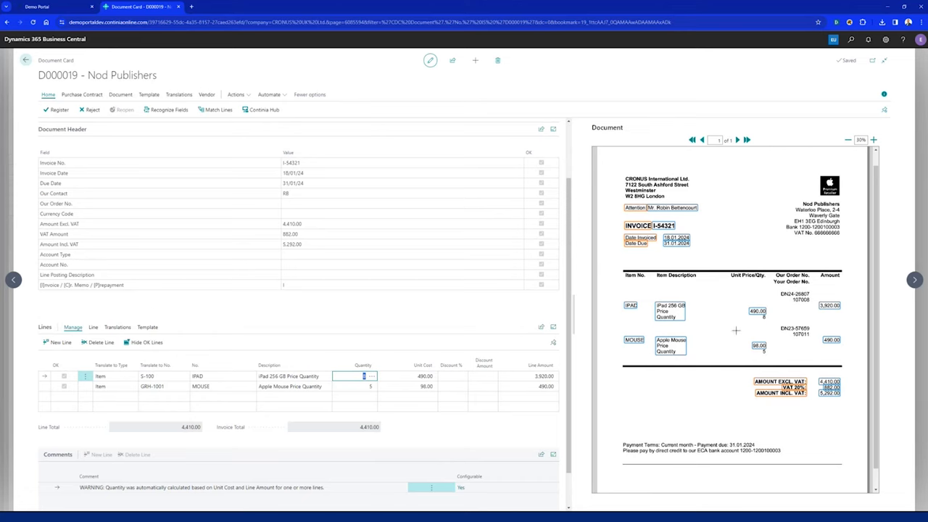
{"action": "left_click", "coordinate": [417, 377]}
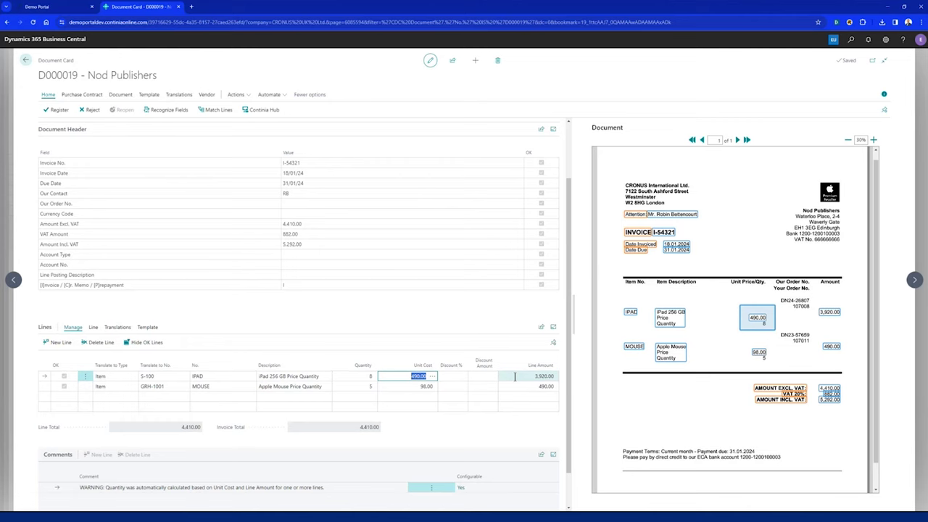
{"action": "left_click", "coordinate": [343, 377]}
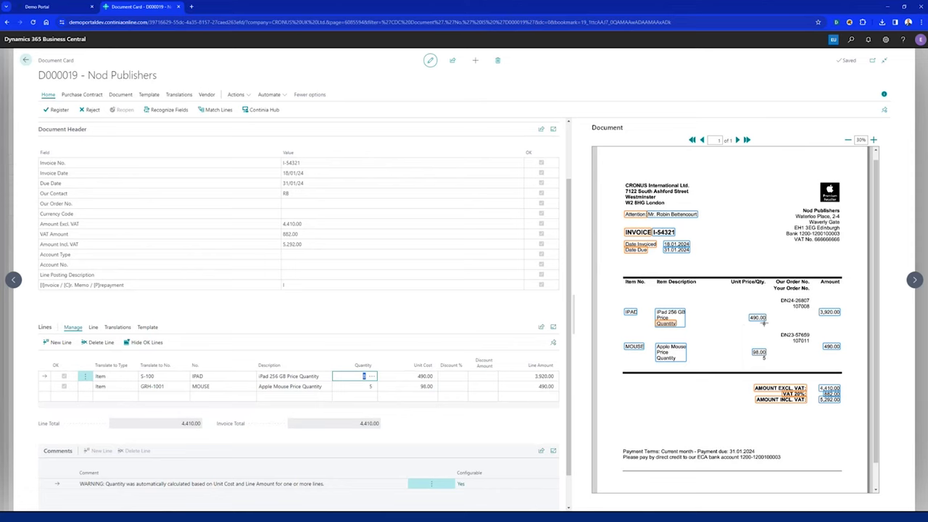
{"action": "scroll", "coordinate": [764, 323], "scroll_direction": "down", "scroll_amount": 1}
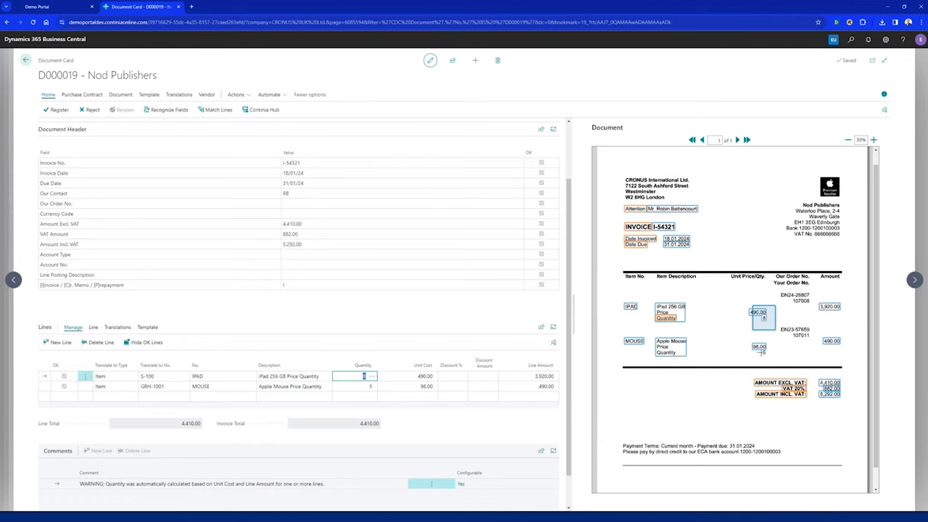
- Rerun field recognition and verify the mouse line's quantity and the iPad item number
{"action": "left_click", "coordinate": [164, 112]}
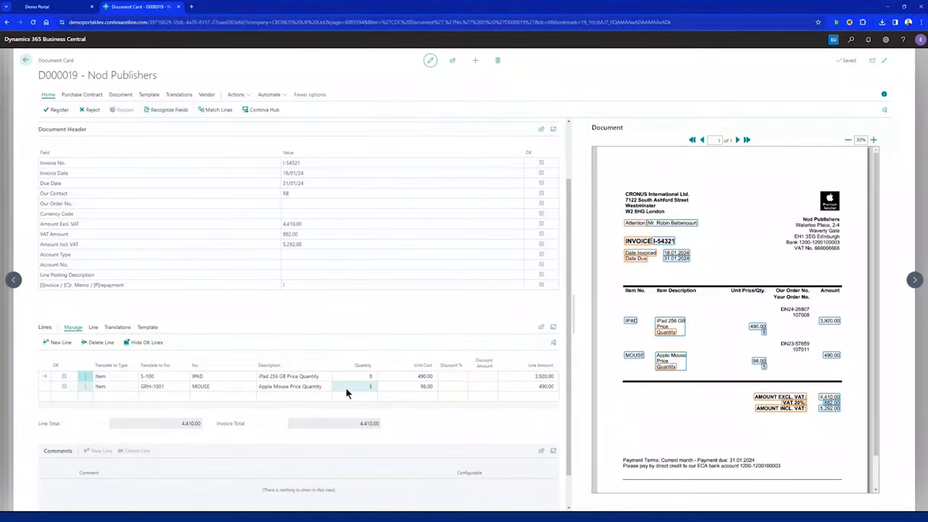
{"action": "left_click", "coordinate": [345, 386]}
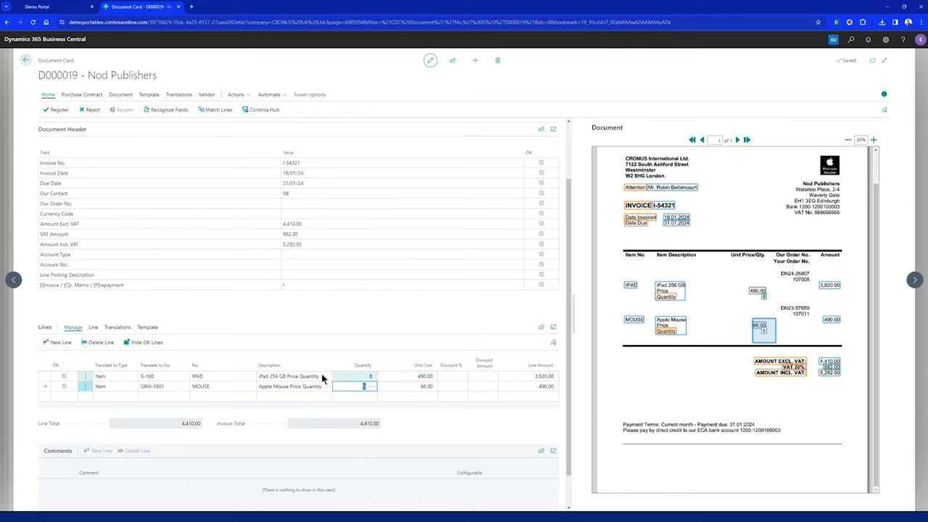
{"action": "left_click", "coordinate": [225, 376]}
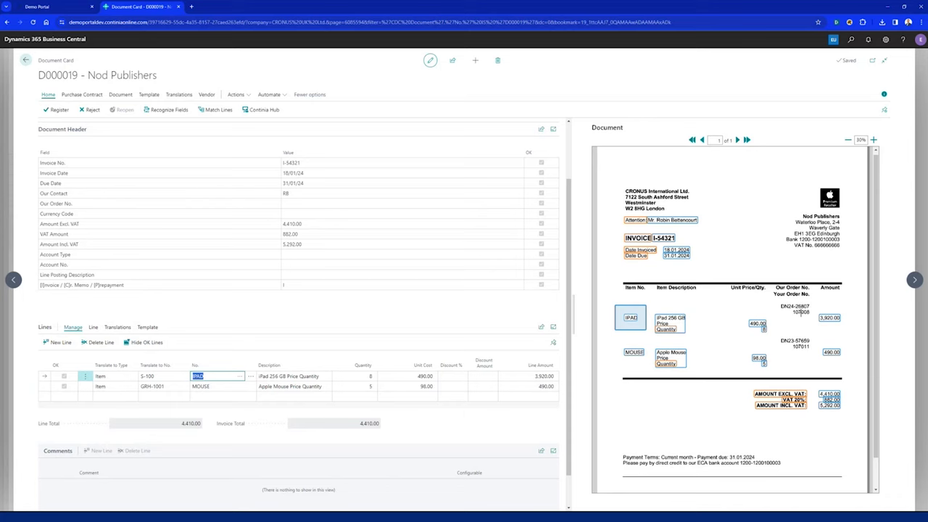
- Add Our Order No. as a template line field through the Assisted Template Field Setup Guide
{"action": "left_click", "coordinate": [801, 311]}
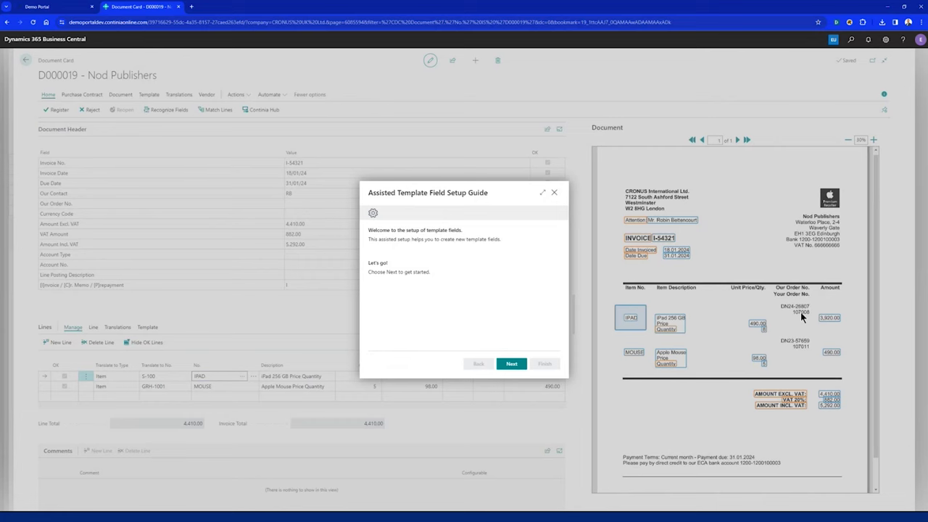
{"action": "left_click", "coordinate": [510, 364]}
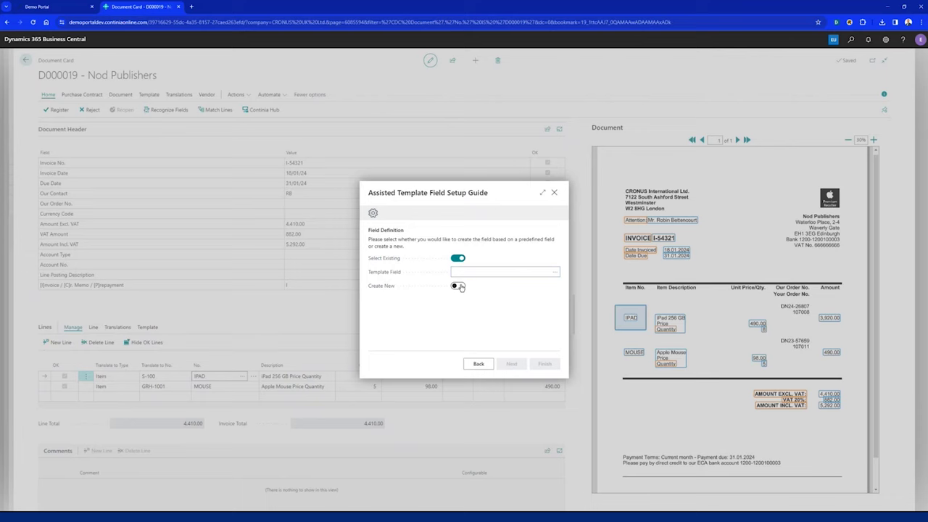
{"action": "left_click", "coordinate": [555, 272]}
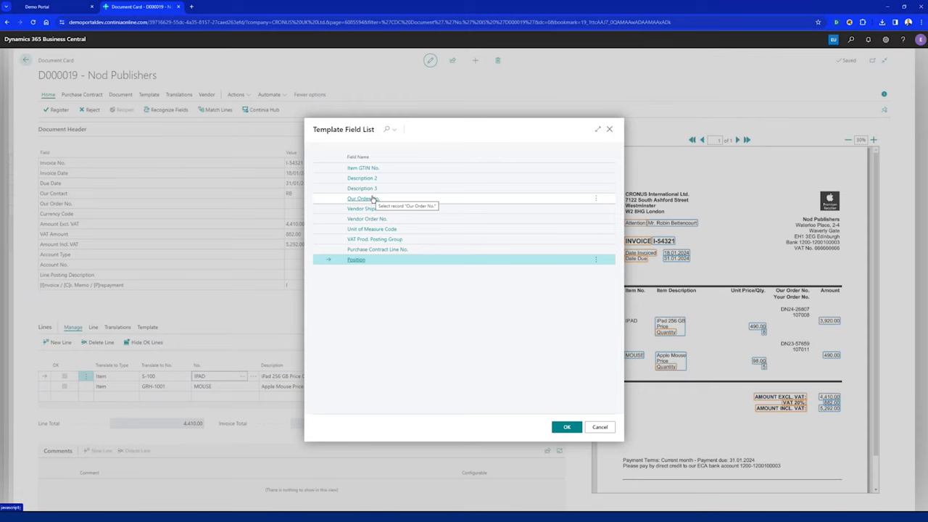
{"action": "left_click", "coordinate": [373, 199]}
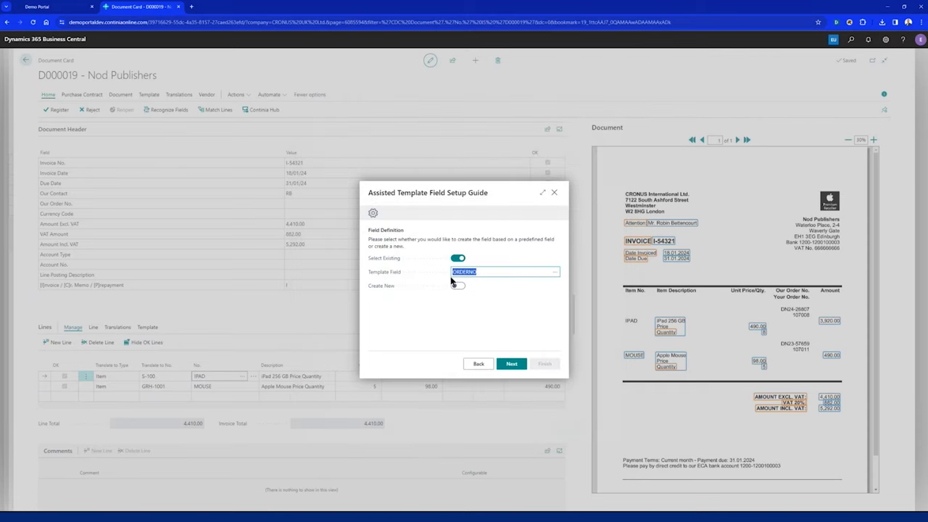
{"action": "left_click", "coordinate": [513, 364]}
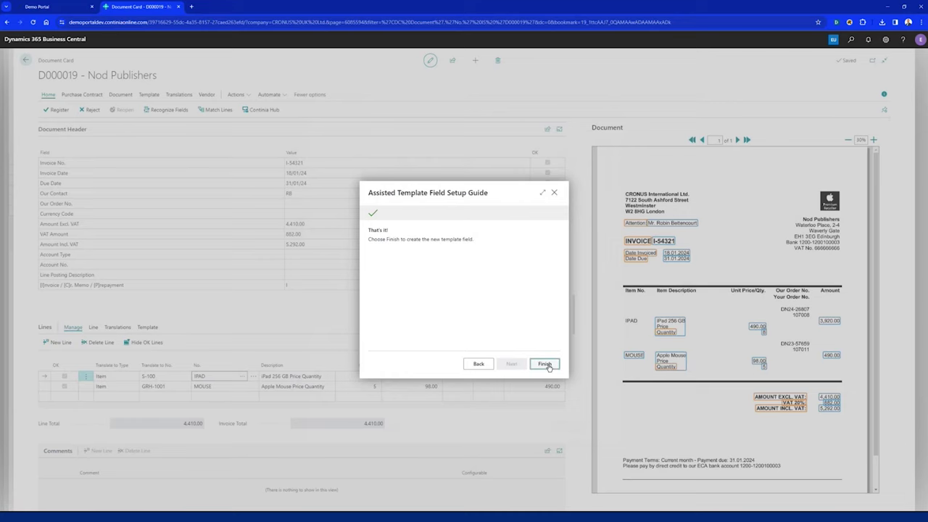
{"action": "left_click", "coordinate": [545, 364]}
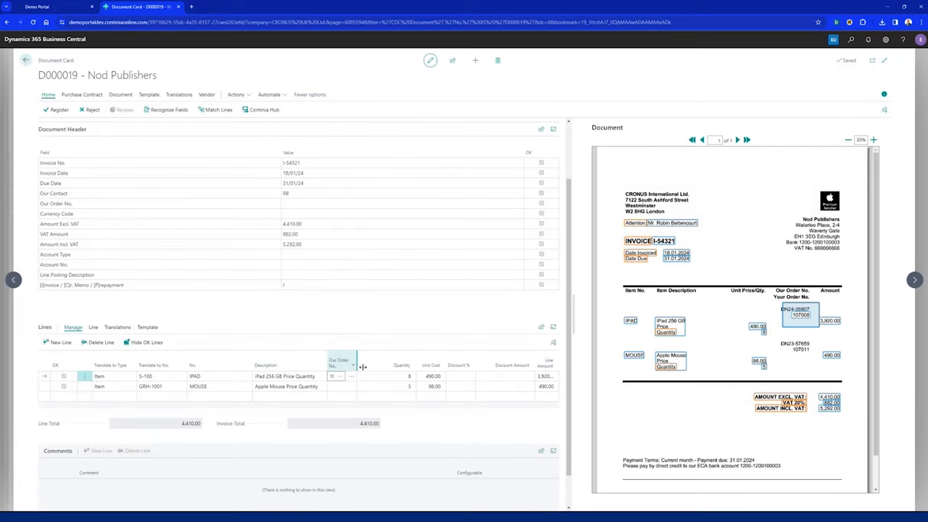
{"action": "left_click", "coordinate": [341, 375]}
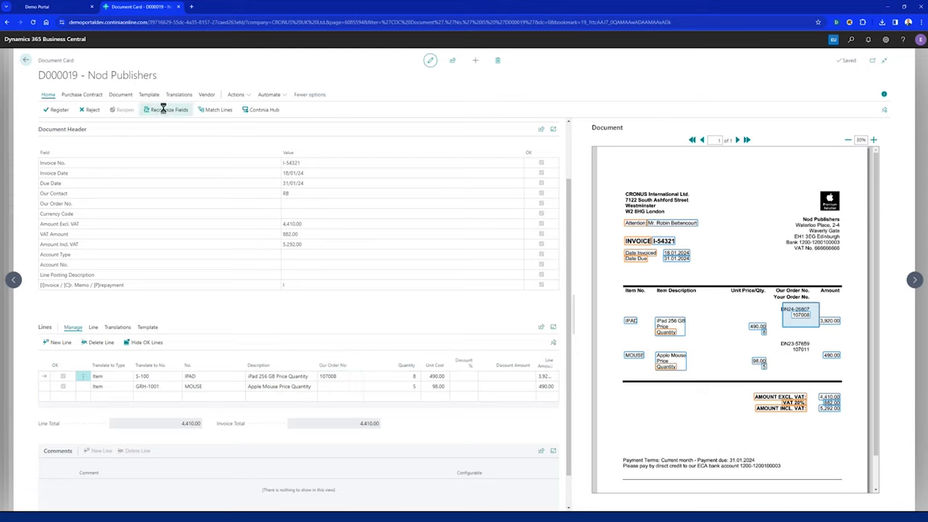
{"action": "left_click", "coordinate": [163, 109]}
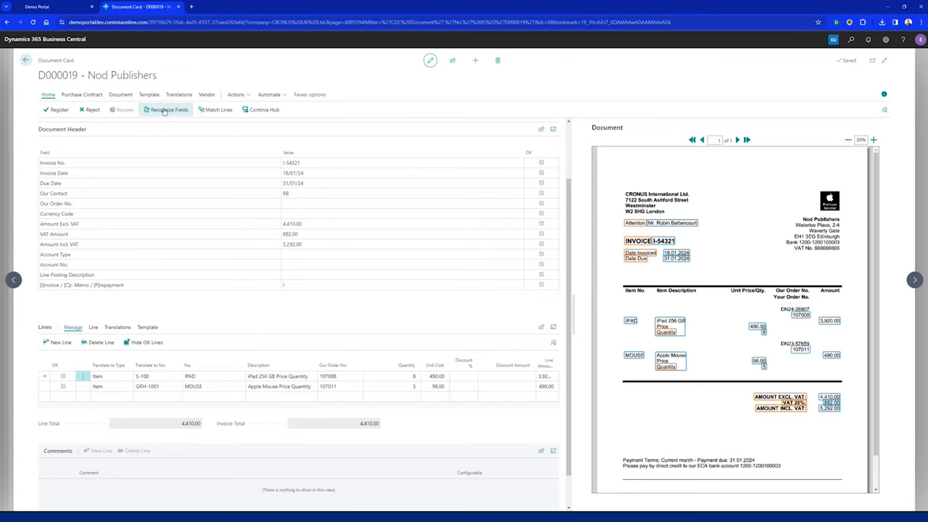
{"action": "left_click", "coordinate": [328, 387]}
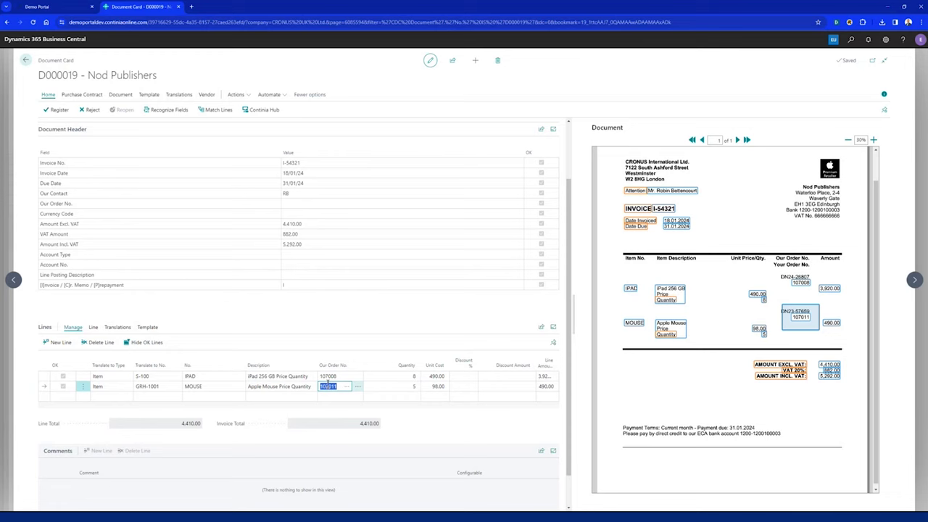
{"action": "left_click", "coordinate": [211, 374]}
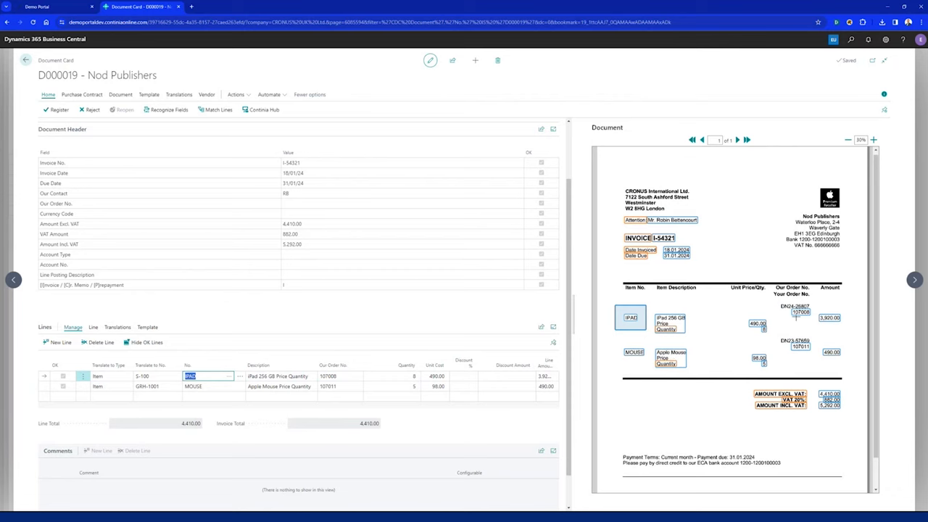
{"action": "left_click", "coordinate": [209, 388]}
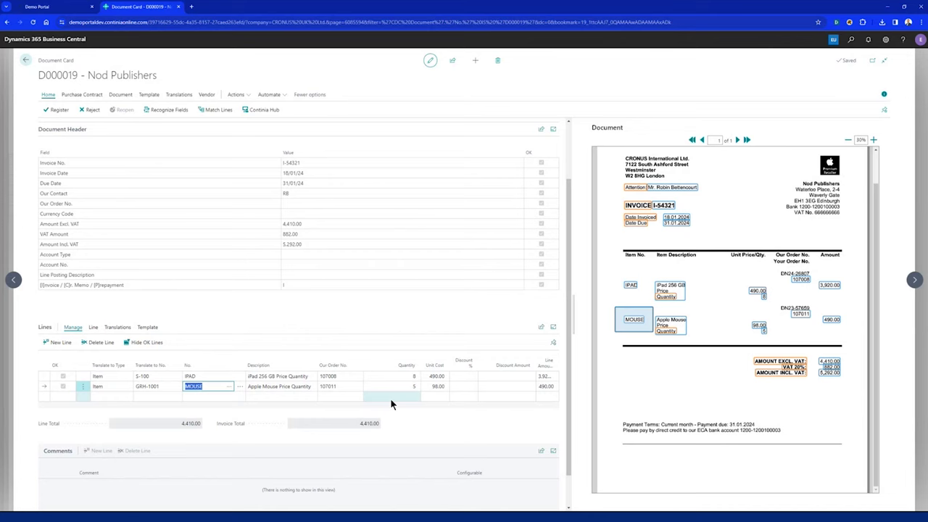
{"action": "left_click", "coordinate": [279, 377]}
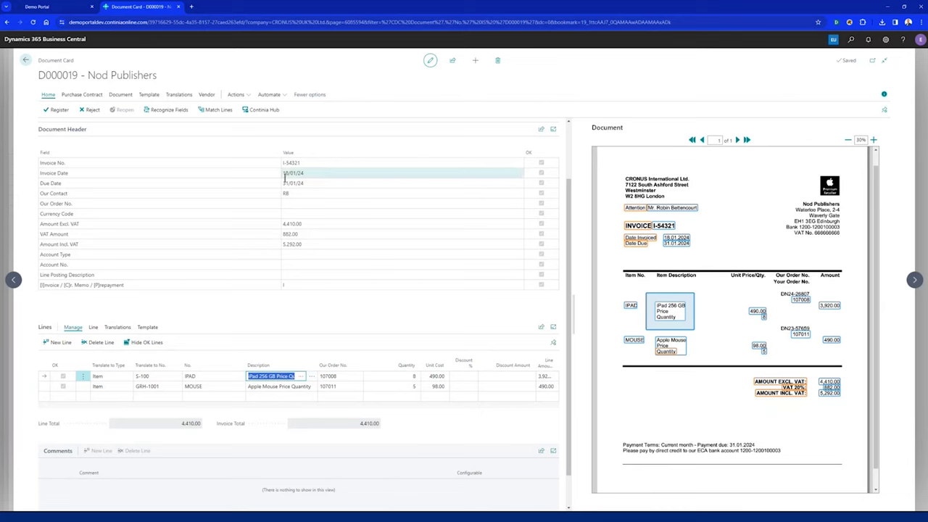
{"action": "scroll", "coordinate": [329, 197], "scroll_direction": "up", "scroll_amount": 1}
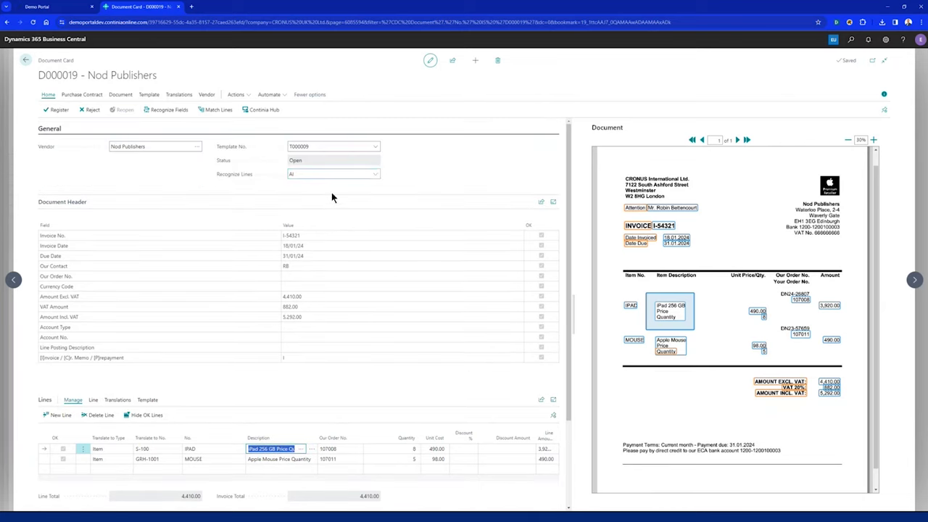
- Set Recognize Lines to Manual and capture the Item No. and Item Description column headings
{"action": "left_click", "coordinate": [375, 176]}
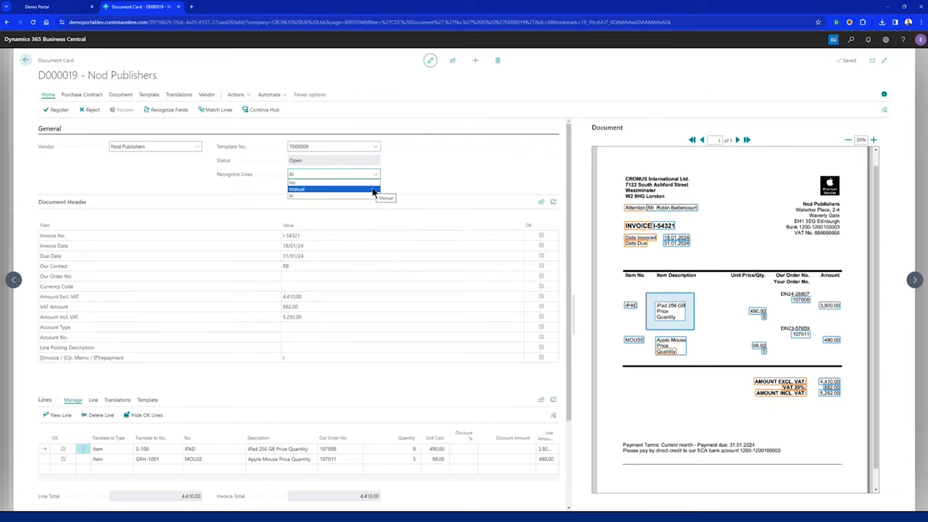
{"action": "left_click", "coordinate": [372, 191]}
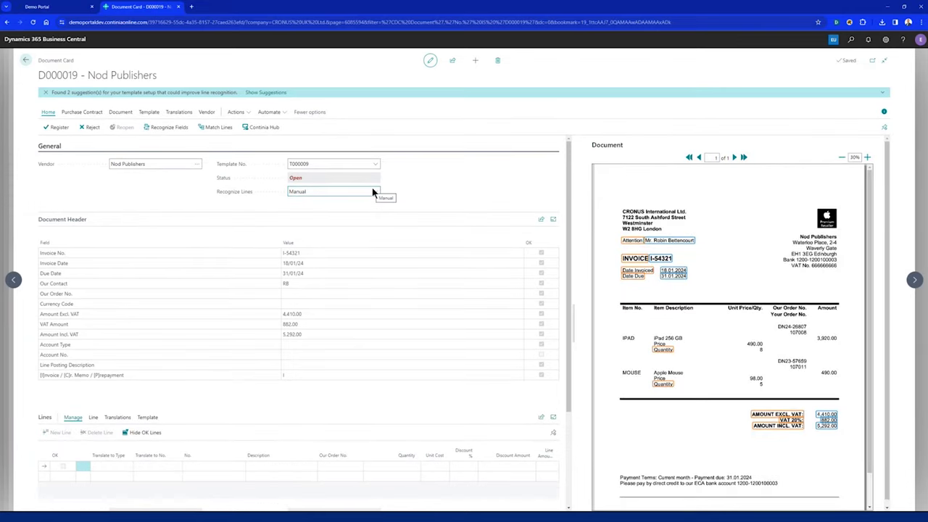
{"action": "left_click", "coordinate": [202, 463]}
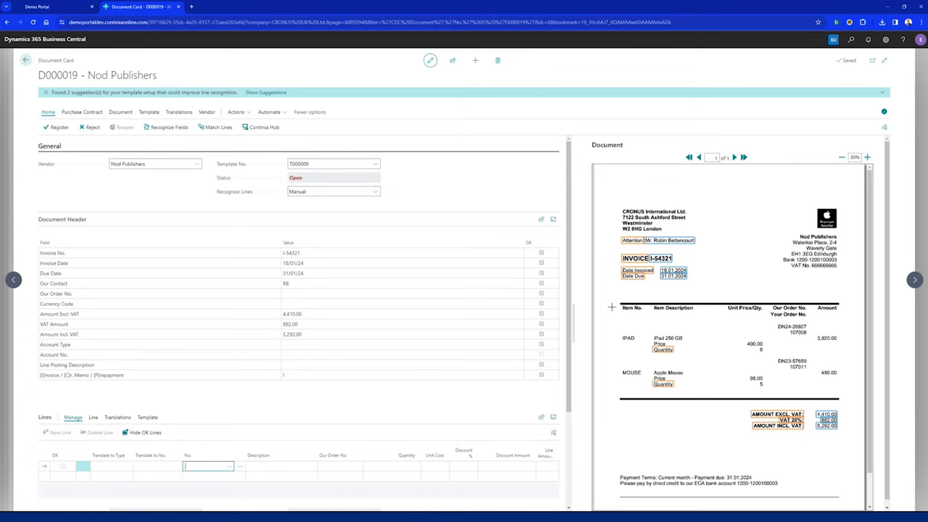
{"action": "left_click_drag", "start_coordinate": [618, 302], "coordinate": [648, 313]}
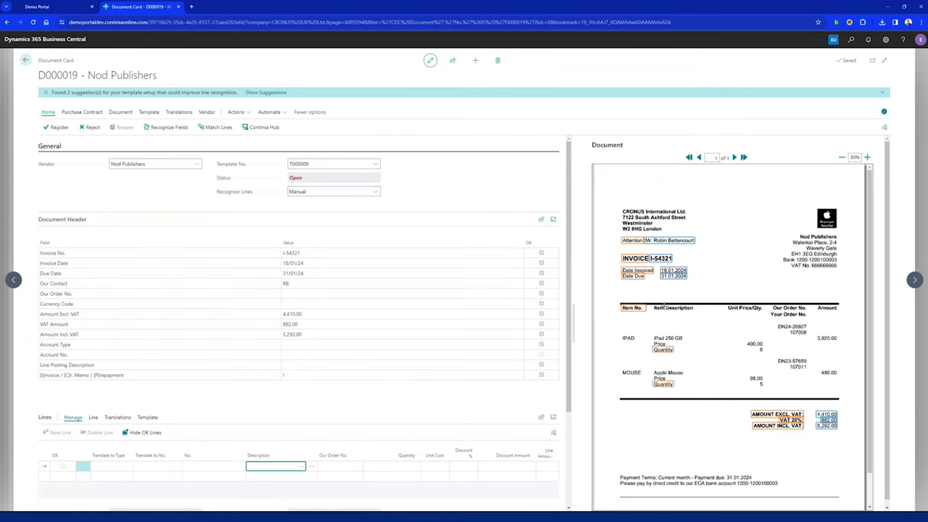
{"action": "left_click_drag", "start_coordinate": [654, 303], "coordinate": [706, 315]}
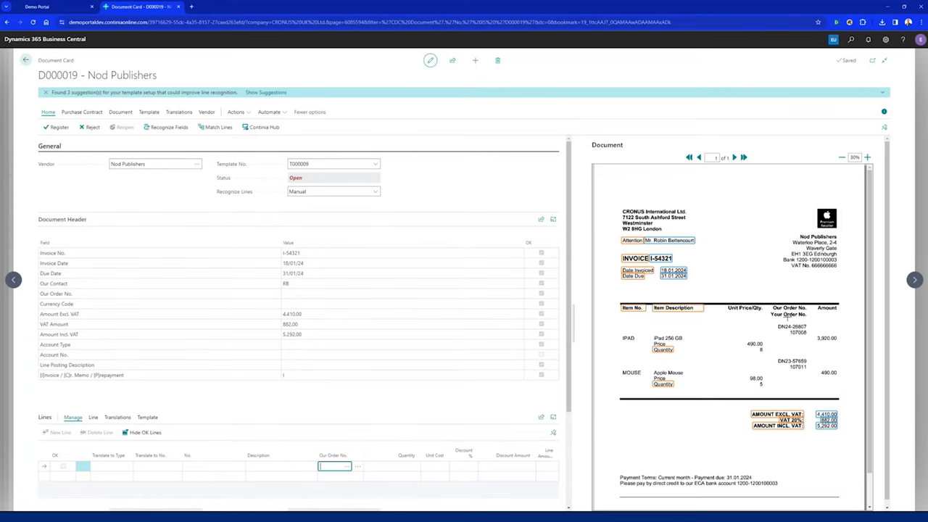
- Capture the Unit Price/Qty and Amount headings for the Unit Cost and Line Amount fields
{"action": "key", "text": "Tab"}
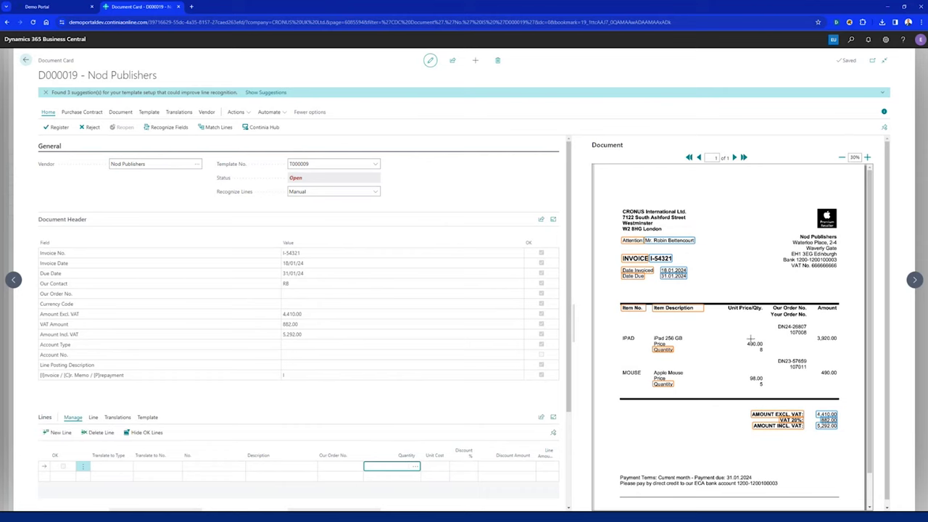
{"action": "key", "text": "Tab"}
{"action": "left_click_drag", "start_coordinate": [729, 304], "coordinate": [761, 309]}
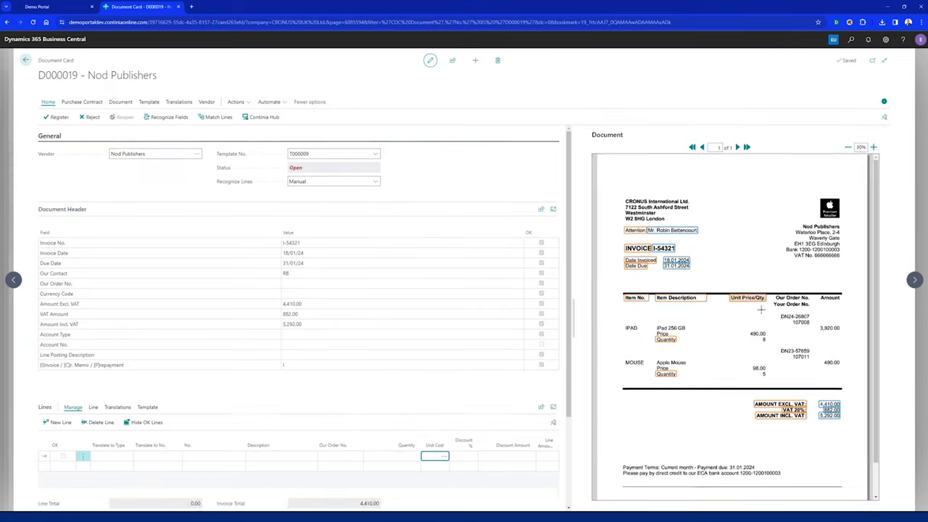
{"action": "key", "text": "Tab"}
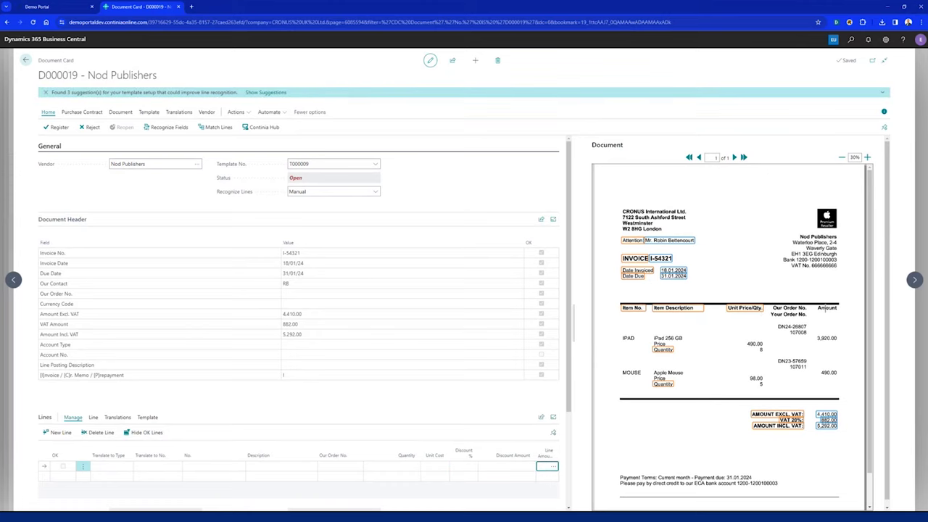
{"action": "left_click_drag", "start_coordinate": [816, 304], "coordinate": [839, 311]}
- Apply the multi-line capture template suggestion after reading its details
{"action": "left_click", "coordinate": [270, 93]}
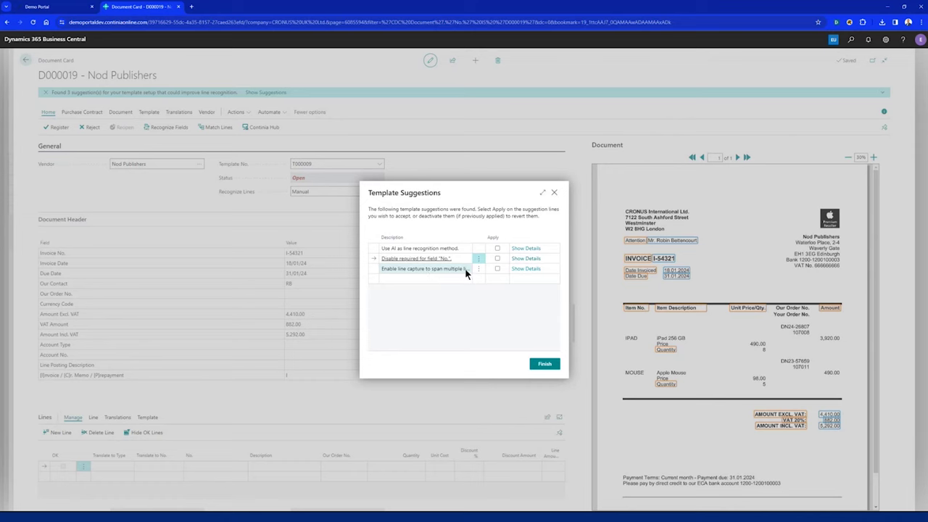
{"action": "left_click", "coordinate": [519, 270]}
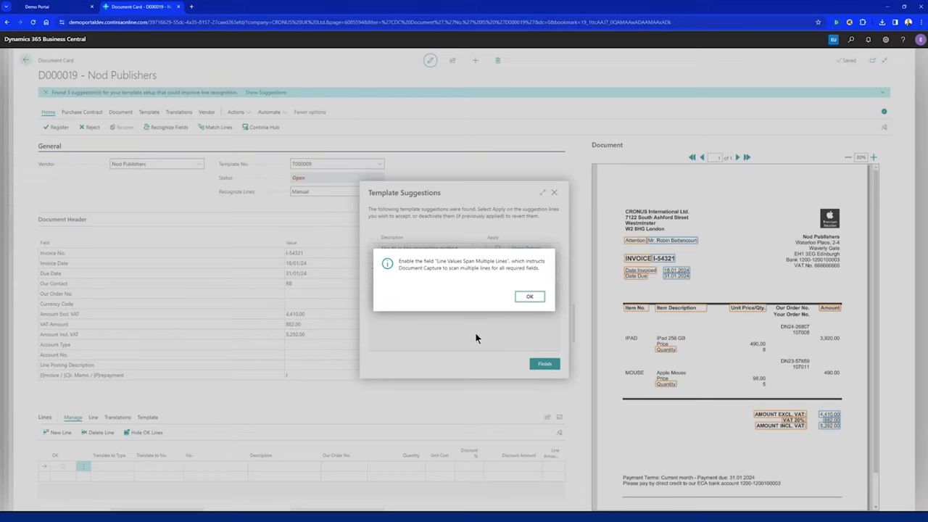
{"action": "left_click", "coordinate": [530, 297]}
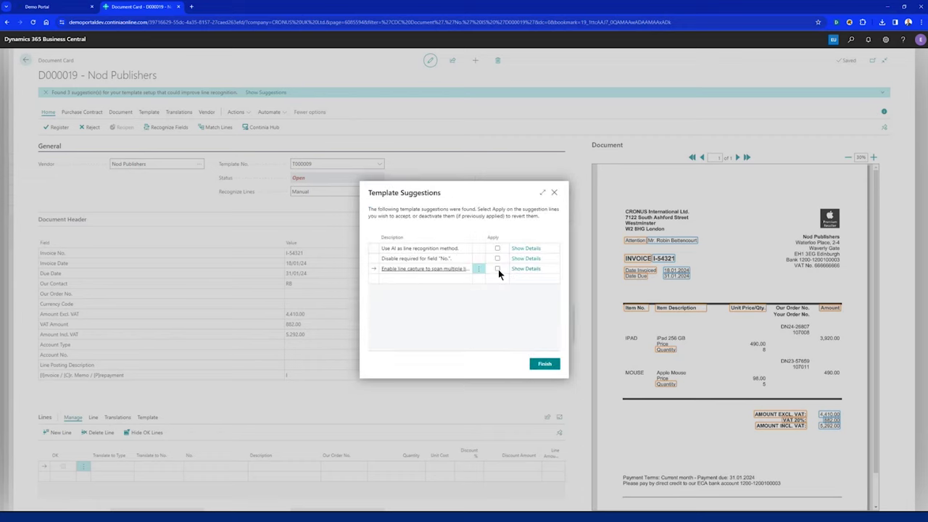
{"action": "left_click", "coordinate": [497, 269]}
{"action": "left_click", "coordinate": [545, 367]}
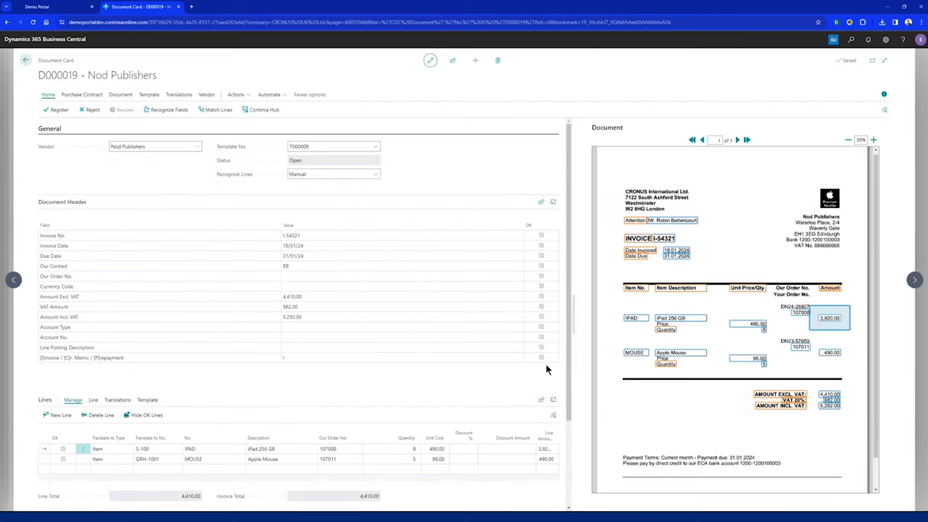
- Check order numbers 107008 and 107011 and the mouse line's quantity against the preview
{"action": "left_click", "coordinate": [344, 450]}
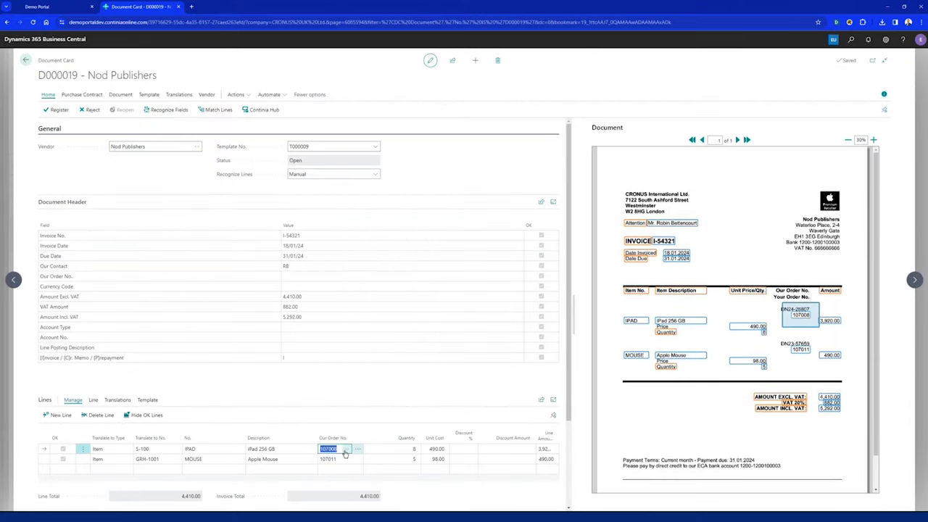
{"action": "left_click", "coordinate": [332, 460]}
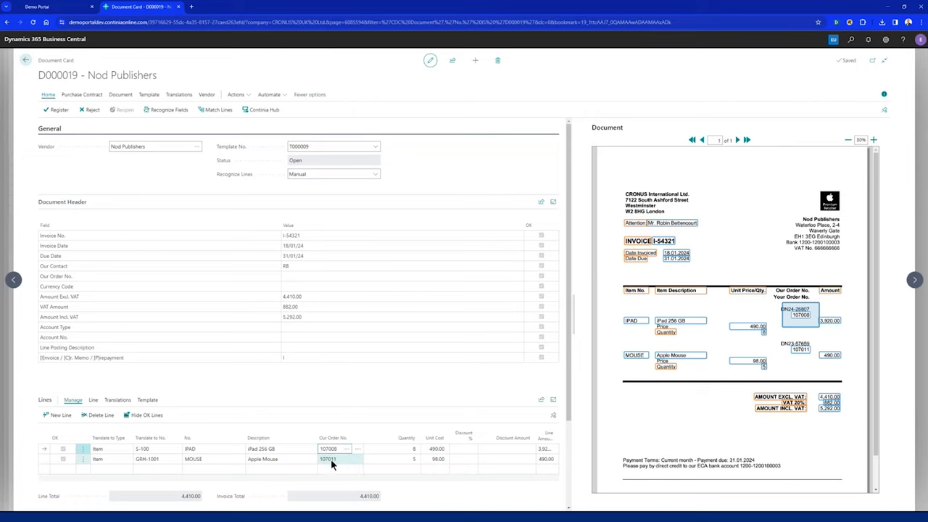
{"action": "left_click", "coordinate": [384, 462]}
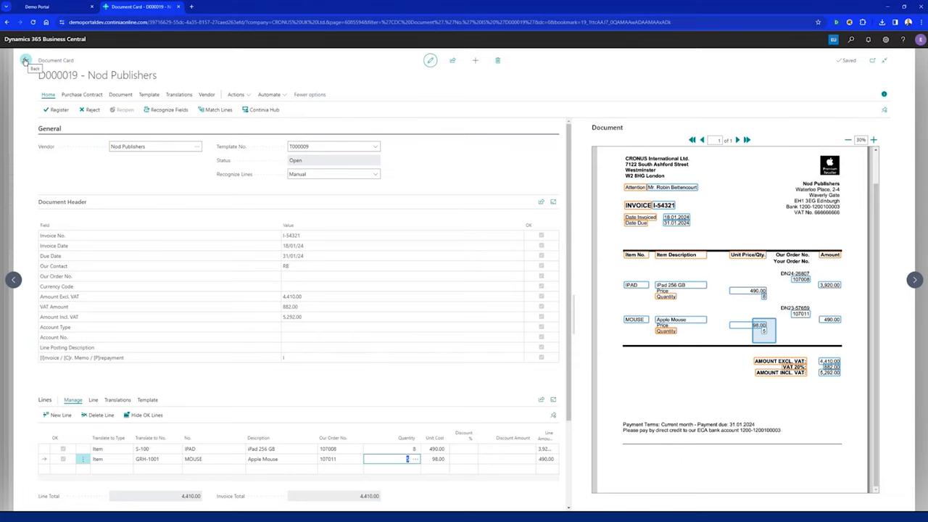
- Return to the Document Journal, select D000020, page through its PDF and open its card
{"action": "left_click", "coordinate": [25, 61]}
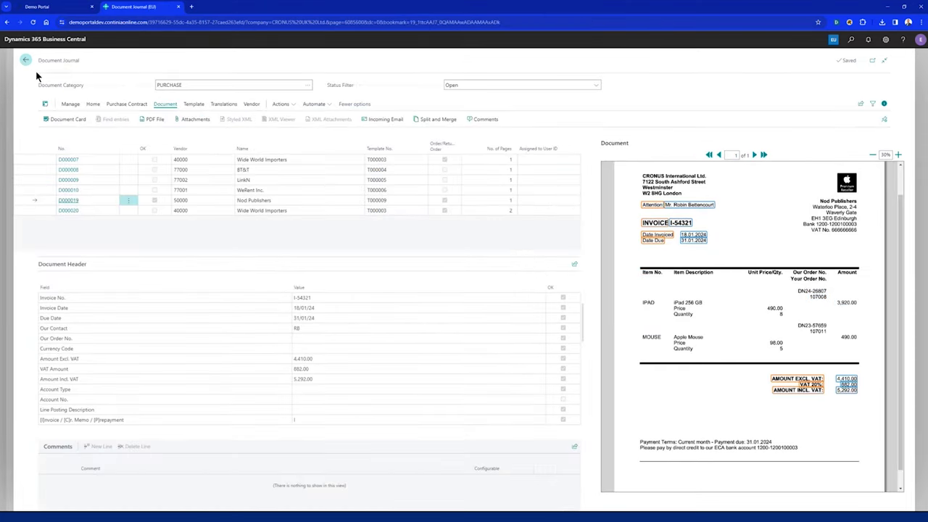
{"action": "left_click", "coordinate": [255, 212]}
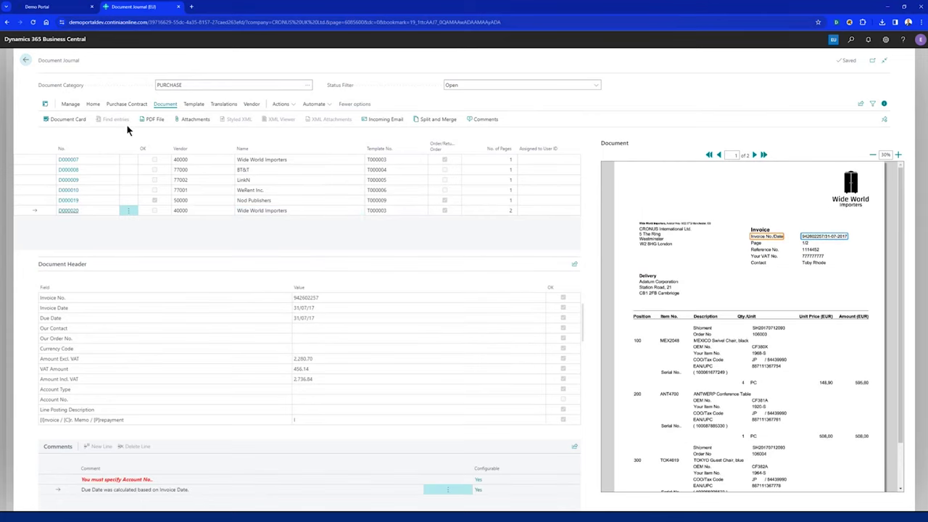
{"action": "scroll", "coordinate": [704, 359], "scroll_direction": "down", "scroll_amount": 1}
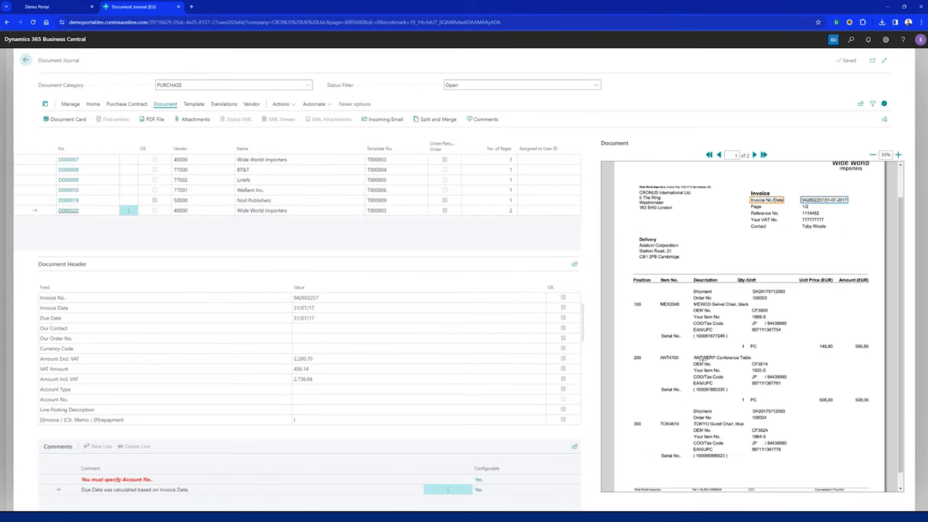
{"action": "left_click", "coordinate": [755, 155]}
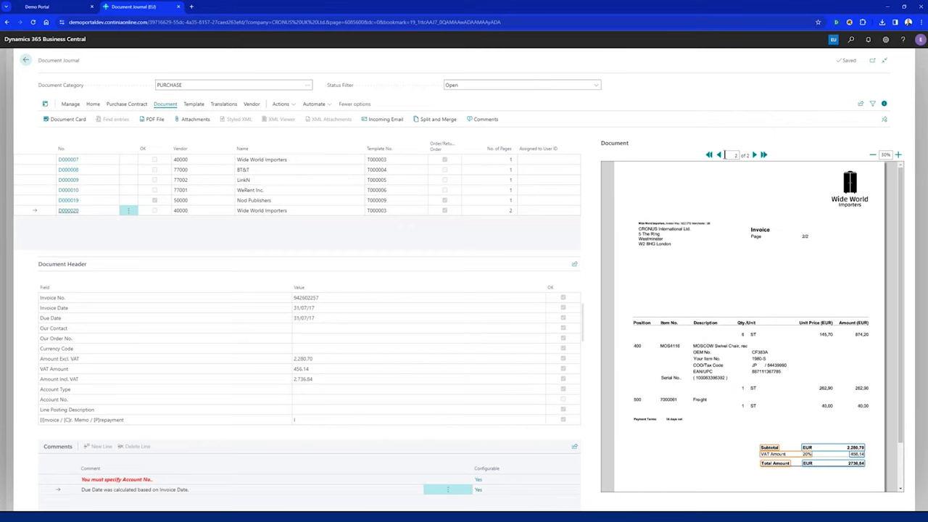
{"action": "left_click", "coordinate": [719, 155]}
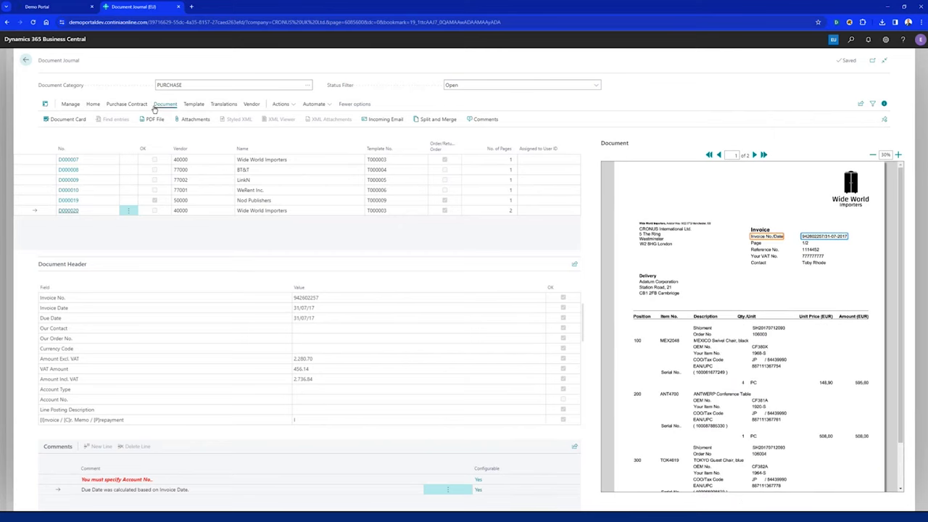
{"action": "left_click", "coordinate": [67, 119]}
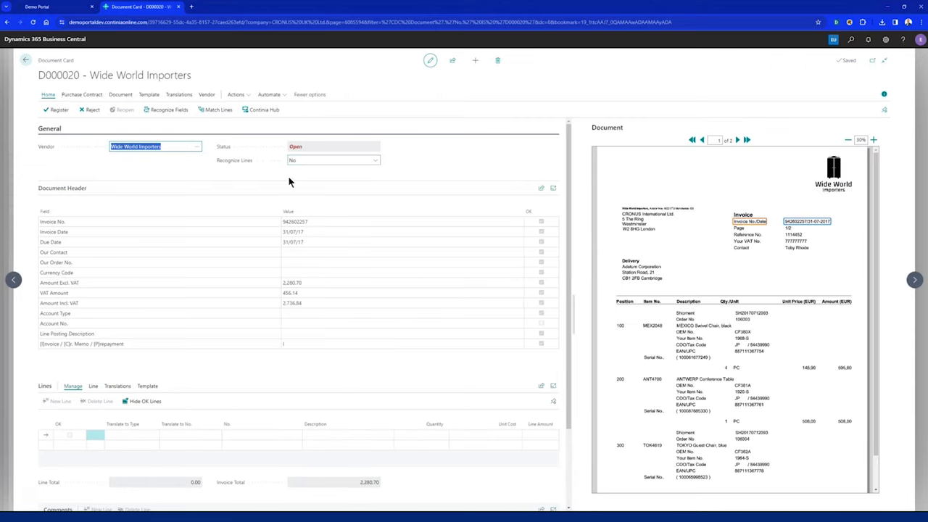
- Switch D000020 to AI line recognition, check the first line's cells, and start a new line field
{"action": "left_click", "coordinate": [364, 161]}
{"action": "left_click", "coordinate": [362, 181]}
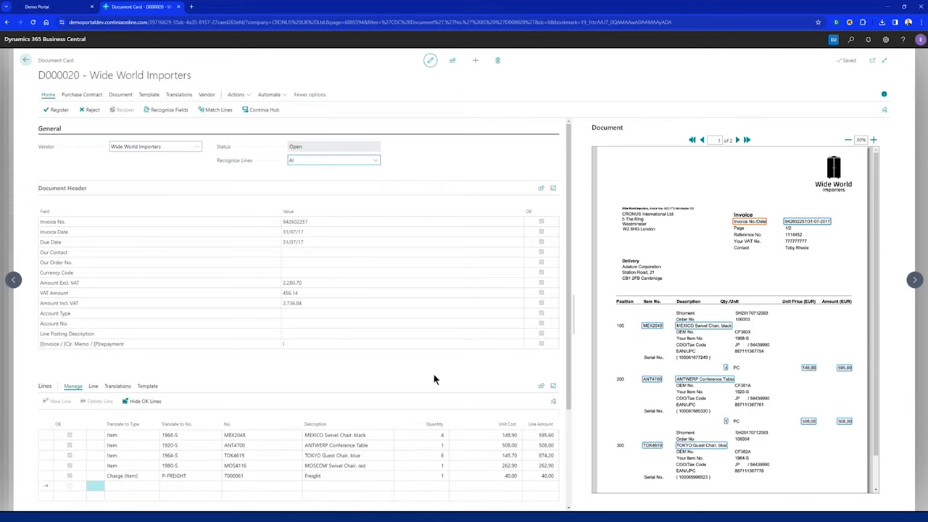
{"action": "left_click", "coordinate": [419, 434]}
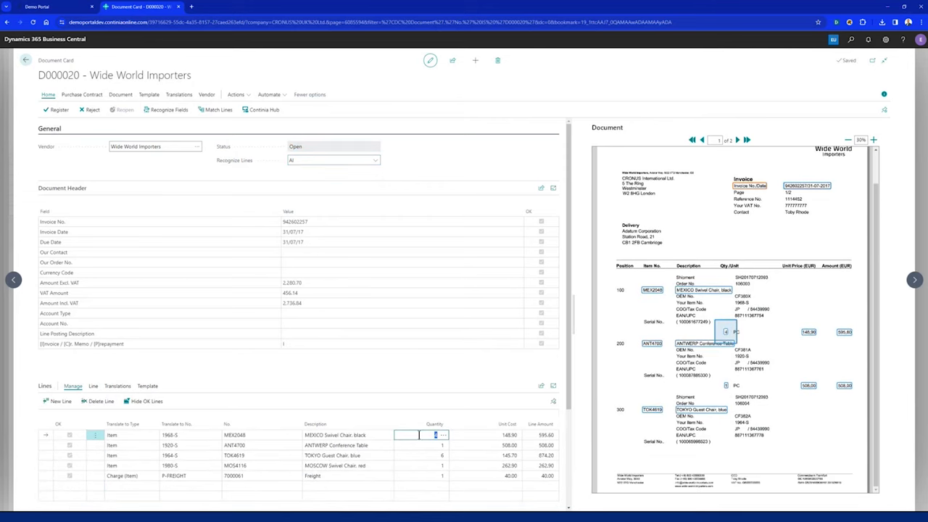
{"action": "left_click", "coordinate": [490, 435]}
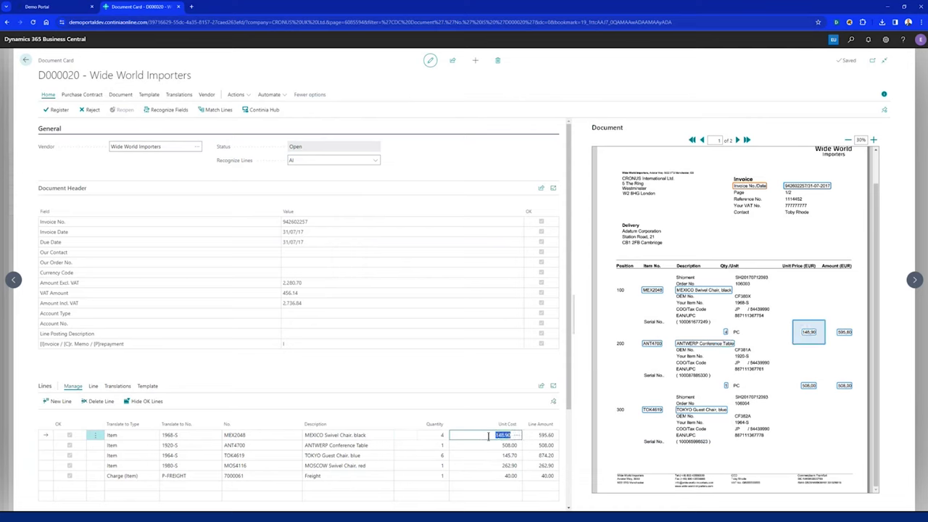
{"action": "left_click", "coordinate": [537, 435]}
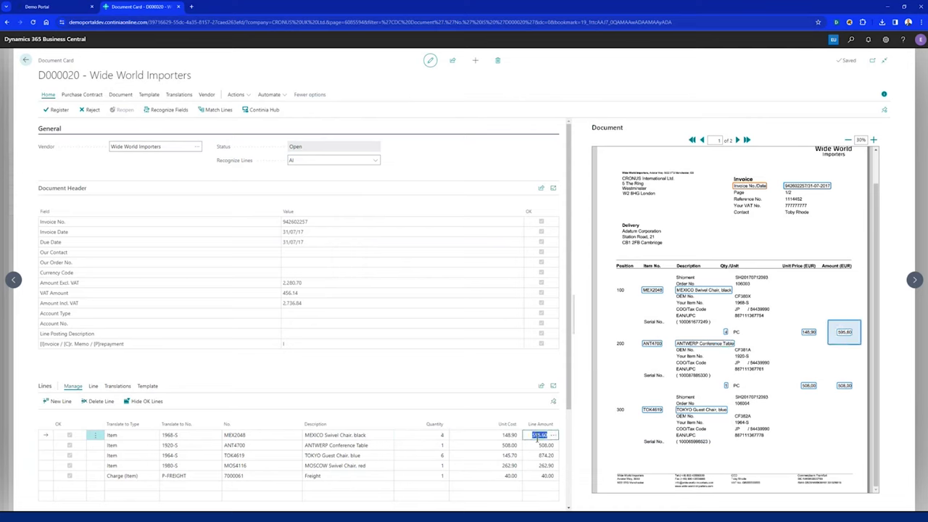
{"action": "left_click", "coordinate": [259, 435]}
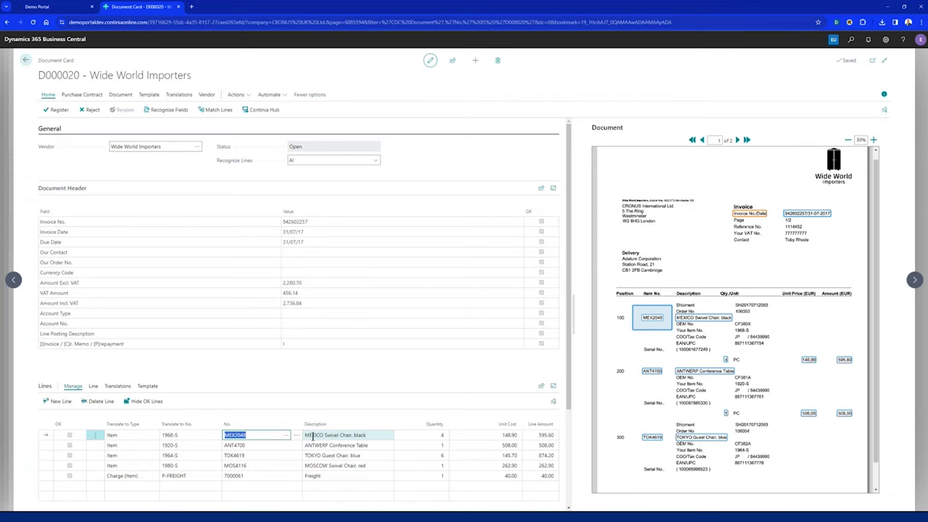
{"action": "left_click", "coordinate": [364, 435]}
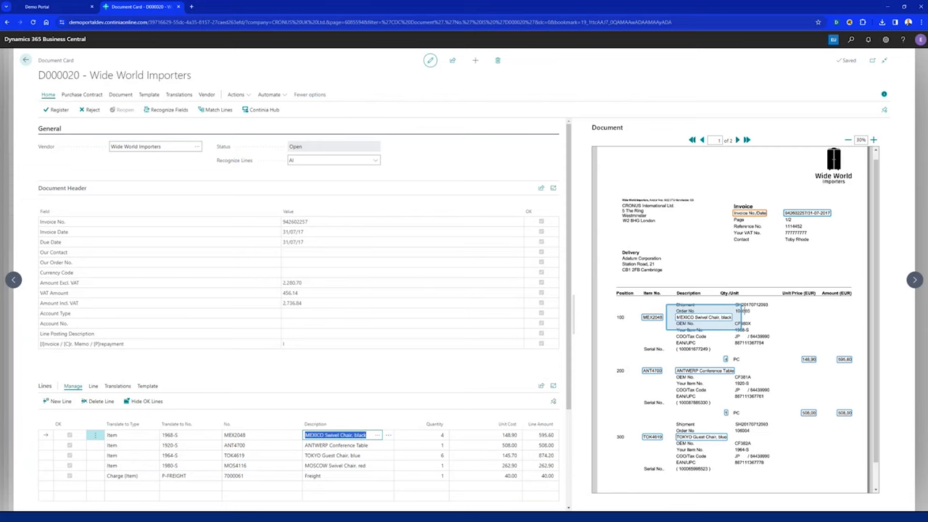
{"action": "left_click", "coordinate": [746, 315]}
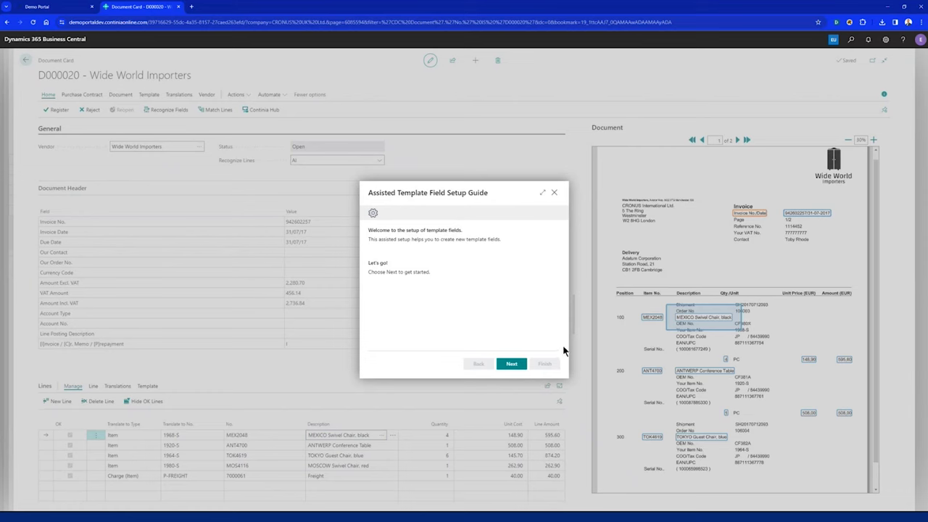
- Add Our Order No. as a line field and rerun recognition to capture 106003 and 106004
{"action": "left_click", "coordinate": [513, 366]}
{"action": "left_click", "coordinate": [529, 272]}
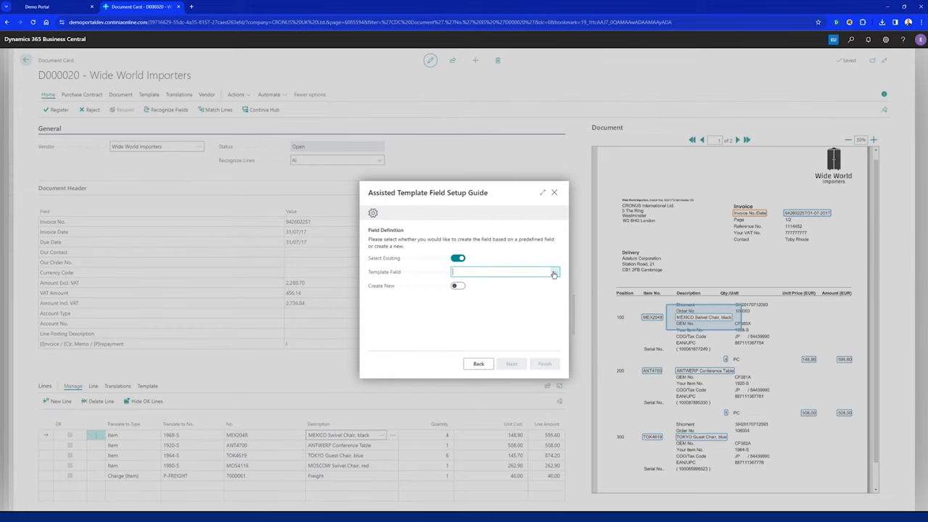
{"action": "left_click", "coordinate": [553, 273]}
{"action": "double_click", "coordinate": [380, 199]}
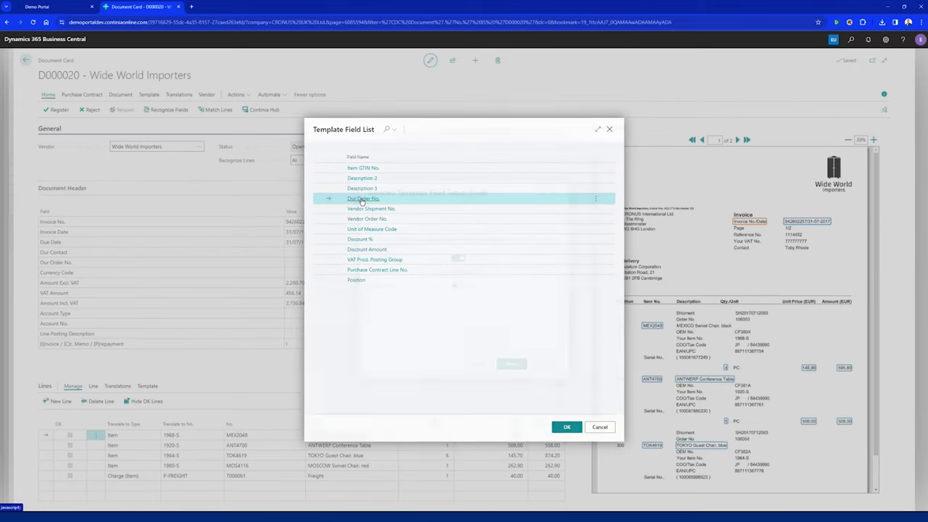
{"action": "left_click", "coordinate": [510, 365]}
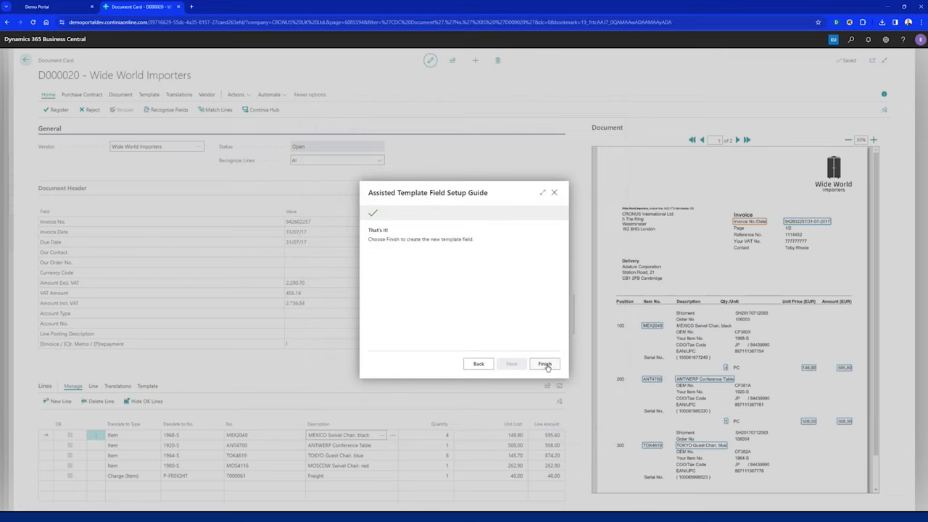
{"action": "left_click", "coordinate": [545, 365]}
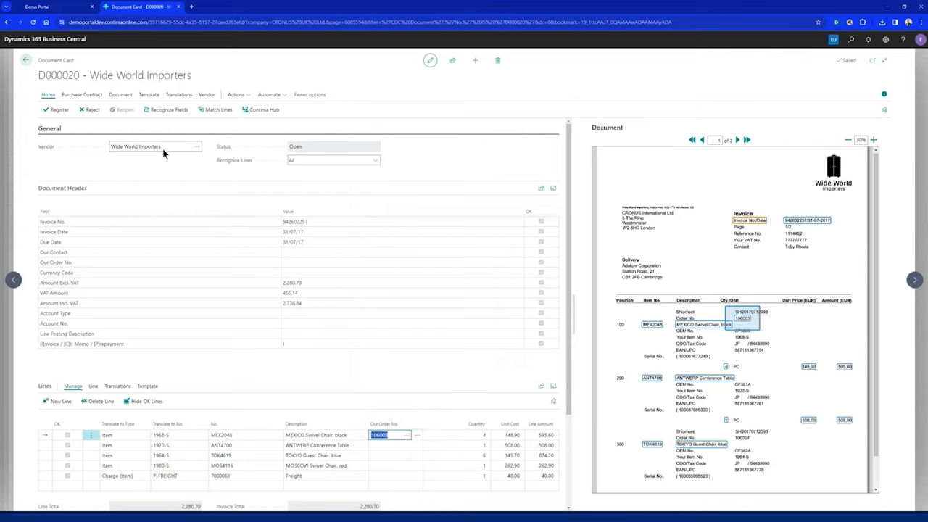
{"action": "left_click", "coordinate": [159, 114]}
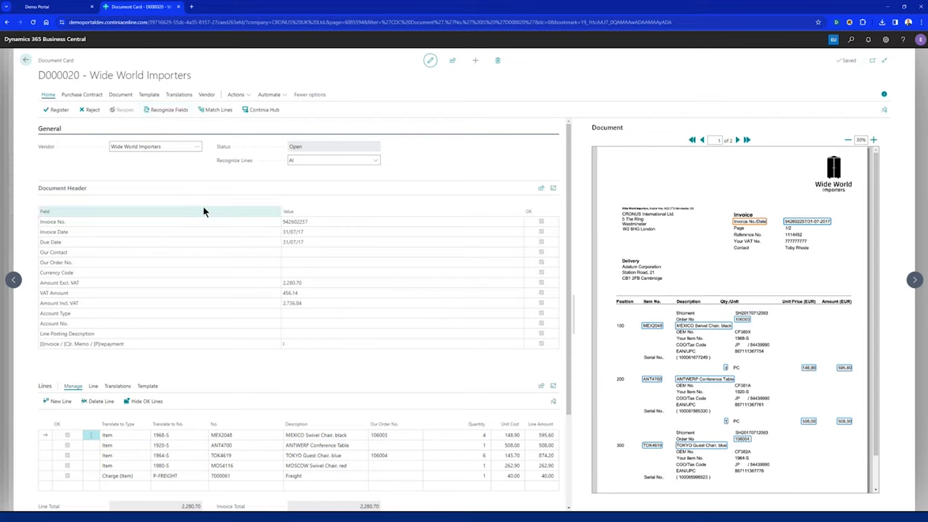
{"action": "left_click", "coordinate": [377, 445]}
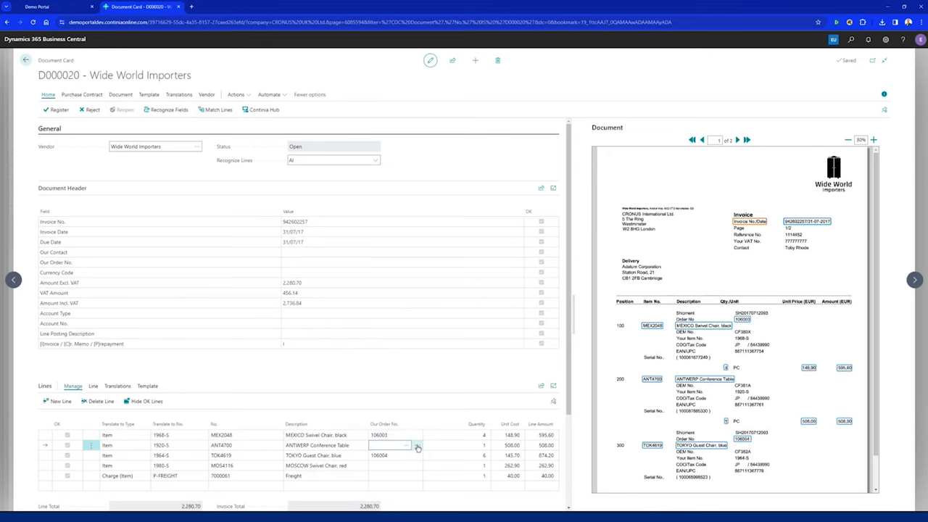
- Set Our Order No. to copy the previous line's value when empty, then re-recognize fields
{"action": "left_click", "coordinate": [417, 444]}
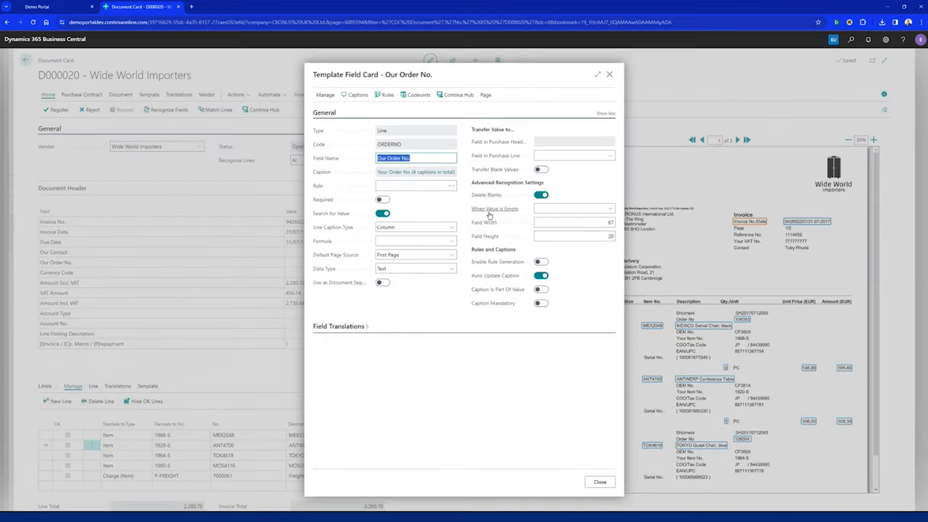
{"action": "left_click", "coordinate": [609, 209]}
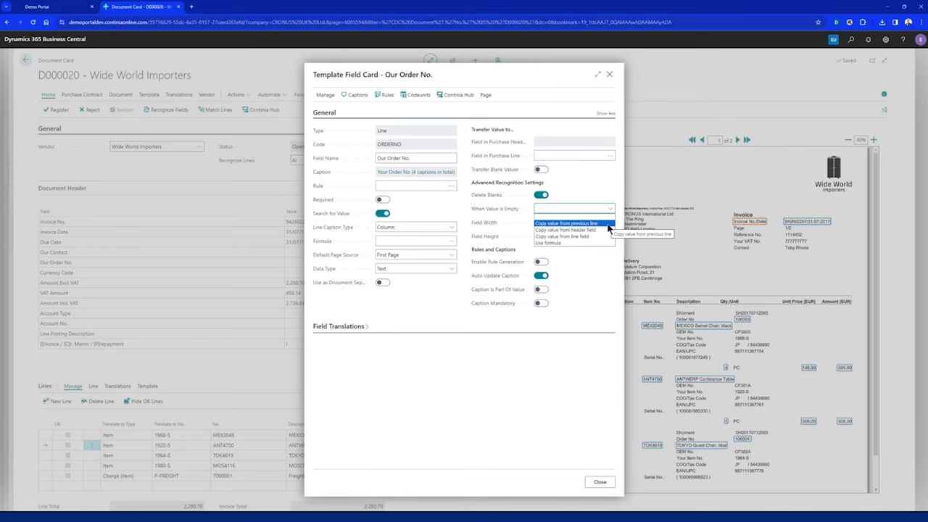
{"action": "left_click", "coordinate": [580, 224]}
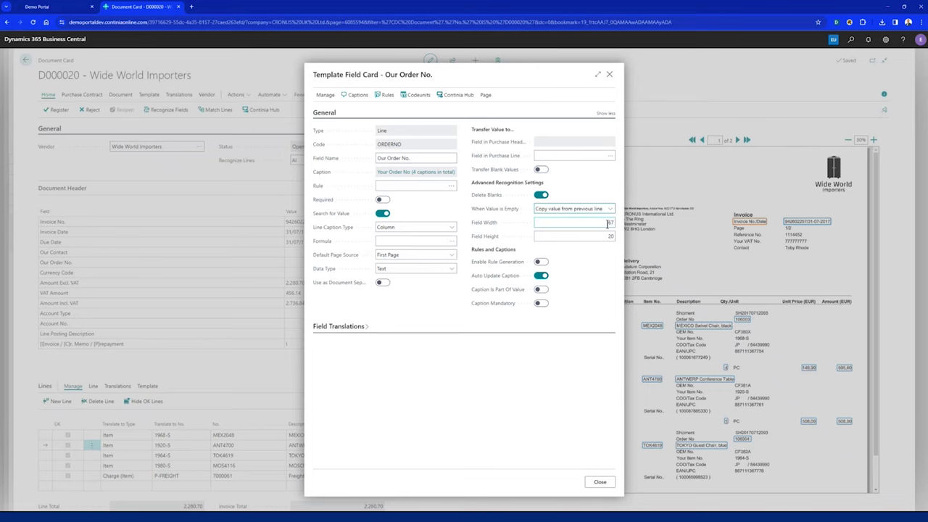
{"action": "left_click", "coordinate": [610, 75]}
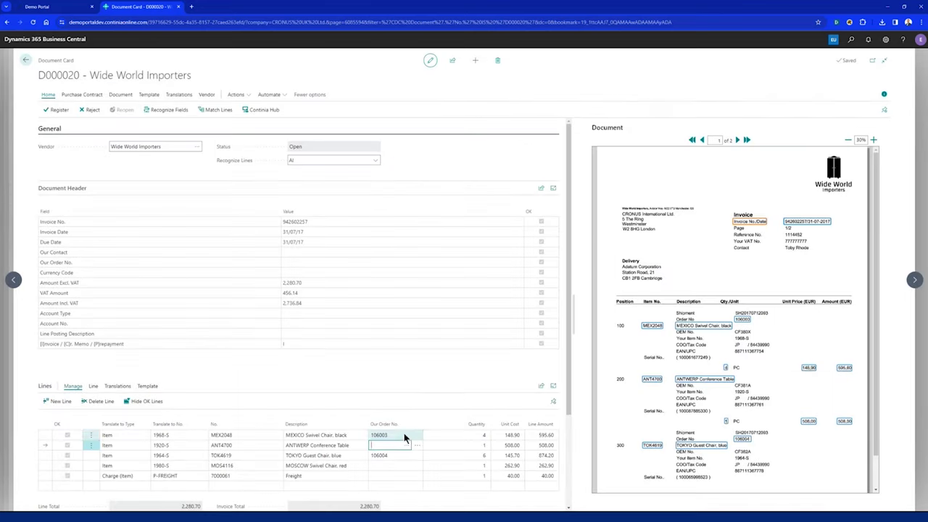
{"action": "left_click", "coordinate": [175, 113]}
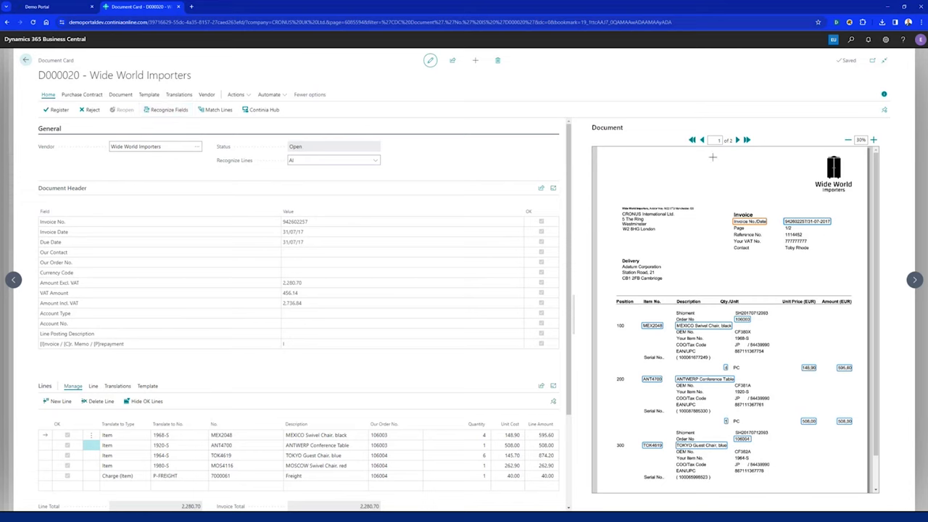
- Check order numbers on both invoice pages, then mark the EAN/UPC caption as a new line field
{"action": "left_click", "coordinate": [737, 141]}
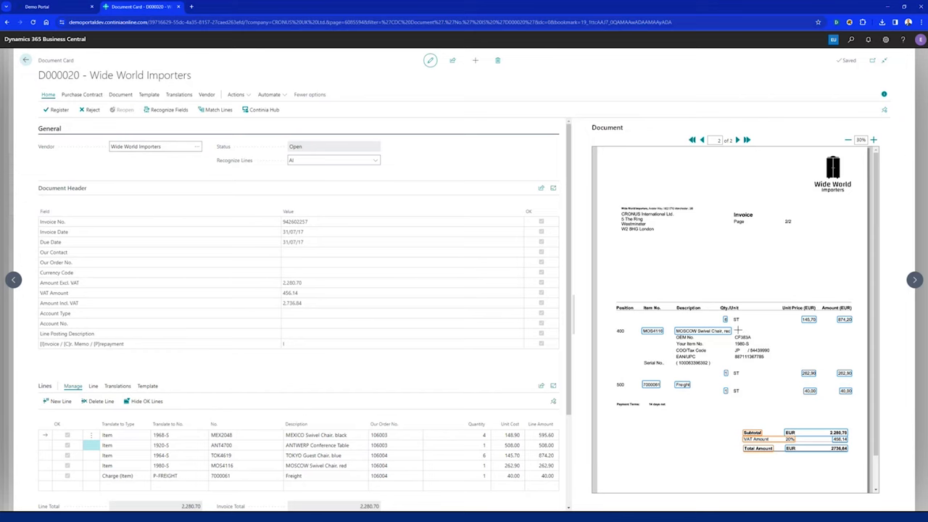
{"action": "left_click", "coordinate": [401, 464]}
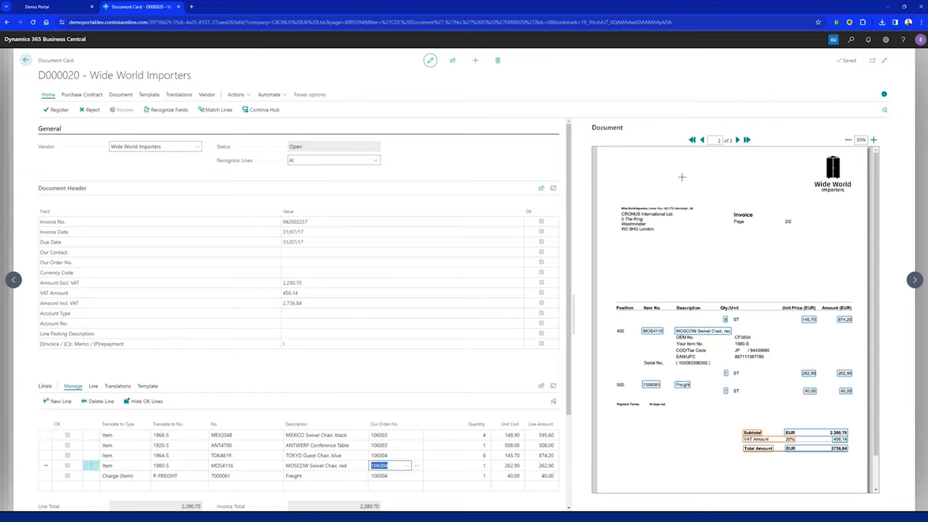
{"action": "left_click", "coordinate": [703, 141]}
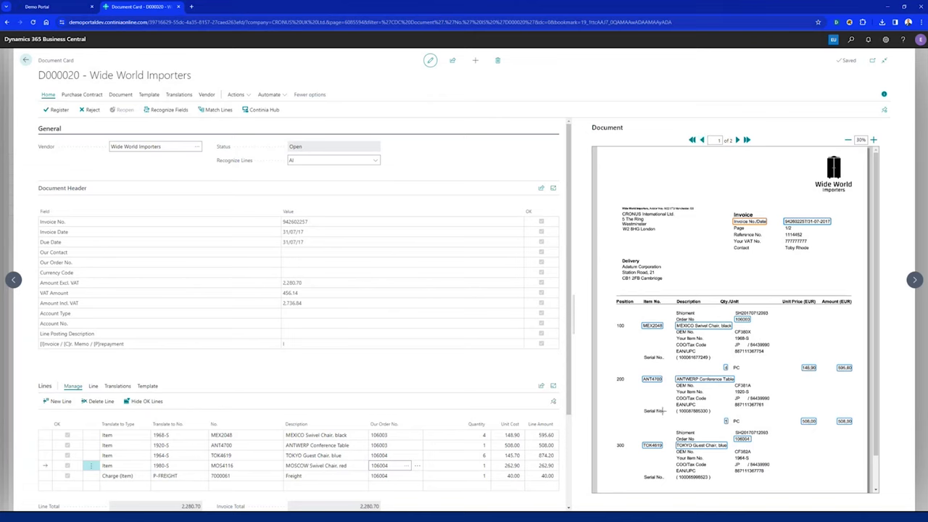
{"action": "left_click", "coordinate": [338, 435]}
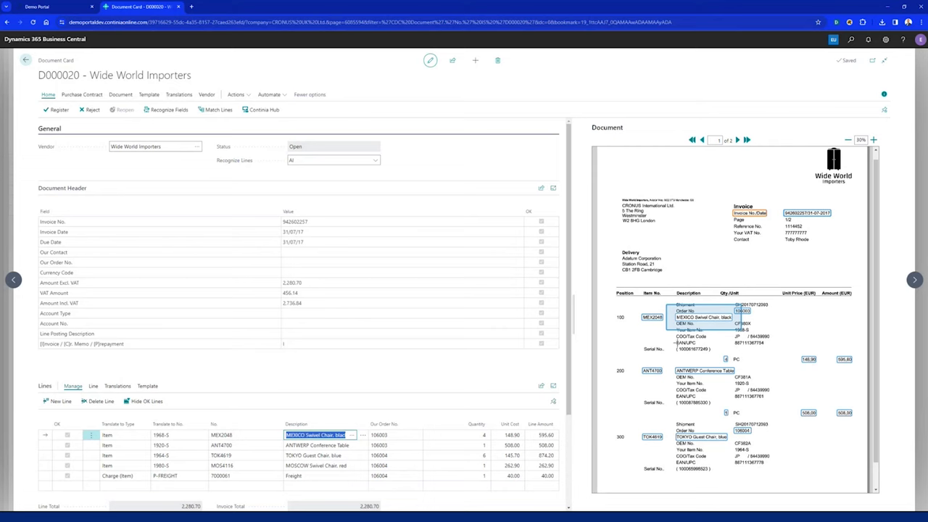
{"action": "left_click_drag", "start_coordinate": [674, 339], "coordinate": [700, 345]}
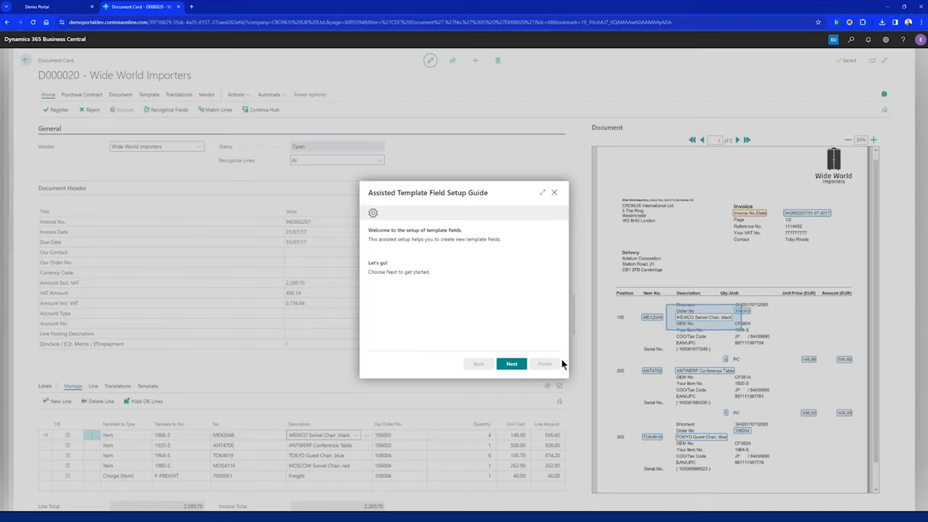
- Add Item GTIN No. as a line field and recognize GTINs for all four item lines
{"action": "left_click", "coordinate": [515, 363]}
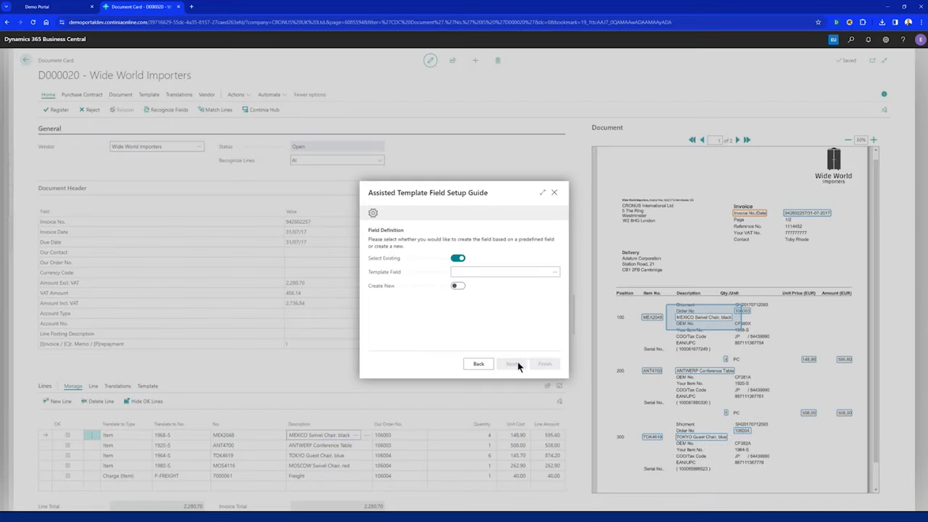
{"action": "left_click", "coordinate": [557, 272]}
{"action": "left_click", "coordinate": [370, 169]}
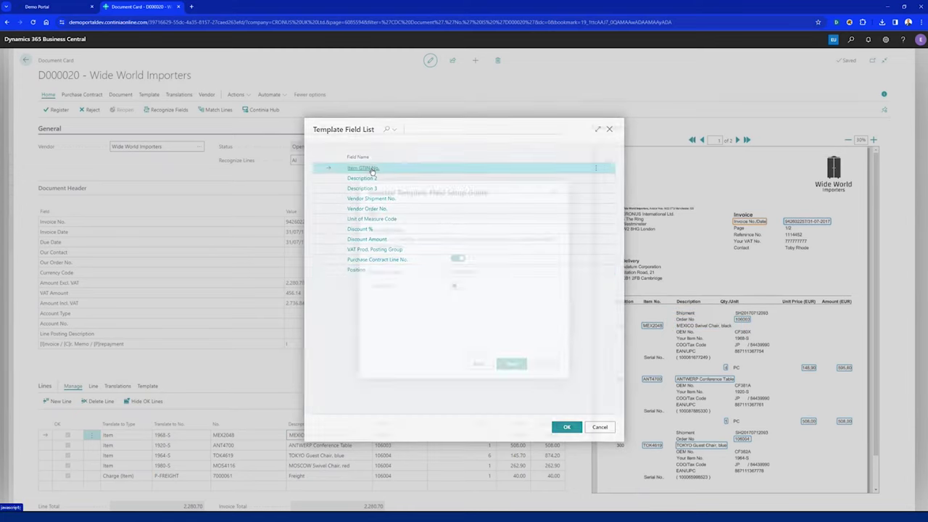
{"action": "left_click", "coordinate": [514, 363]}
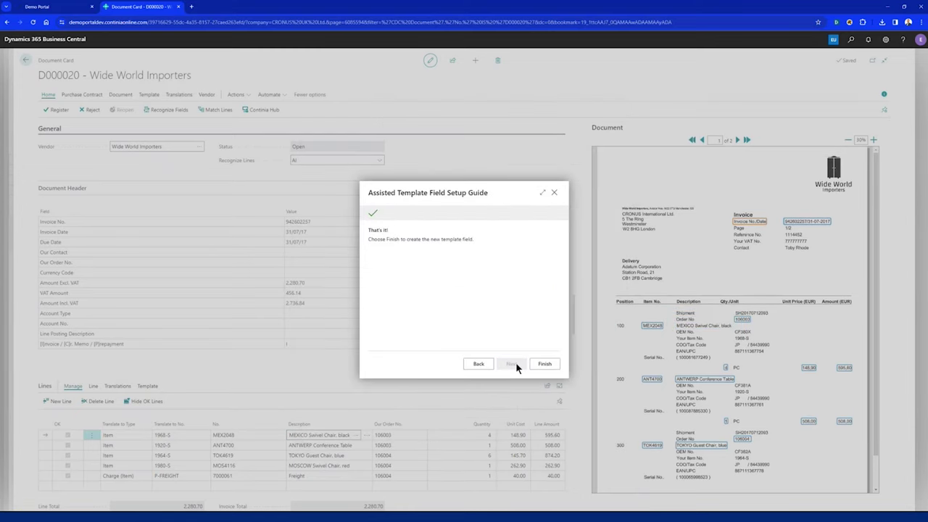
{"action": "left_click", "coordinate": [544, 364]}
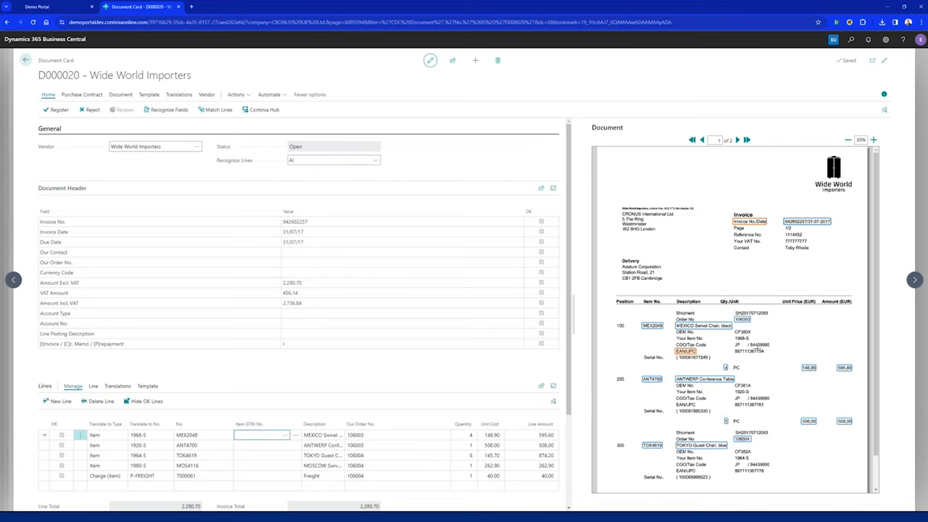
{"action": "left_click", "coordinate": [757, 351]}
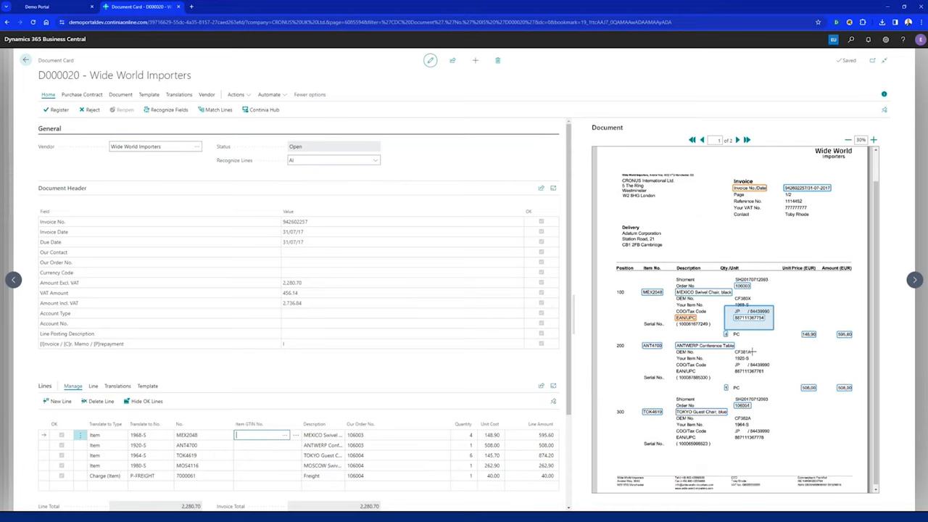
{"action": "left_click", "coordinate": [170, 110]}
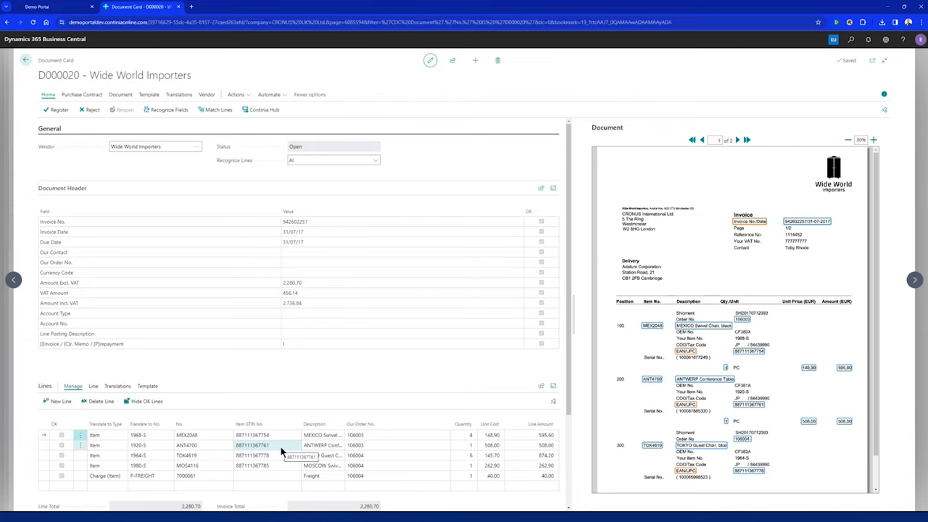
- Close the document card and switch to the AI-enhanced Line Recognition slide in PowerPoint
{"action": "key", "text": "Escape"}
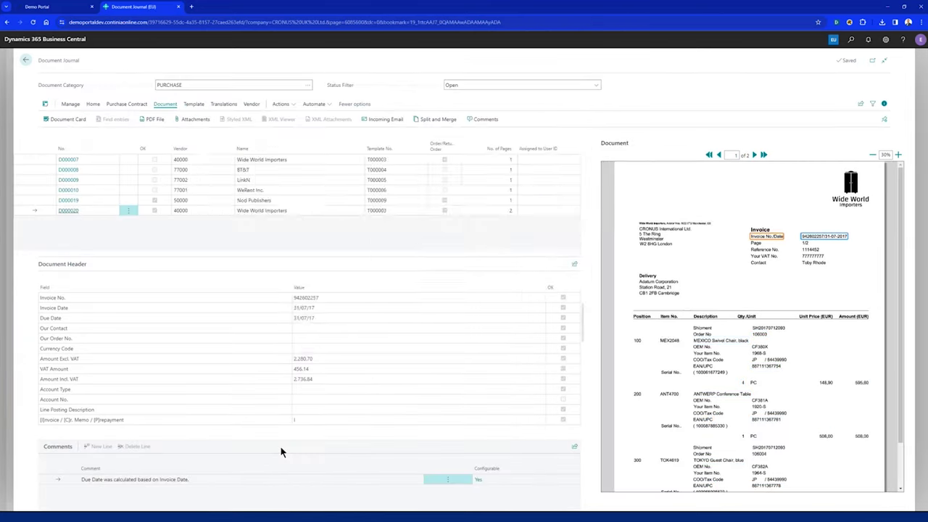
{"action": "key", "text": "alt+Tab"}
{"action": "key", "text": "alt+Tab"}
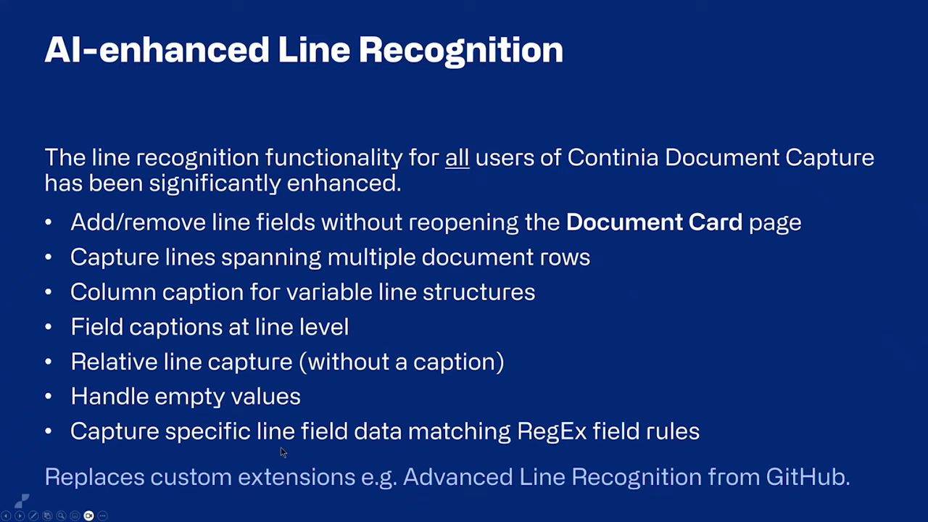
{"action": "key", "text": "Right"}
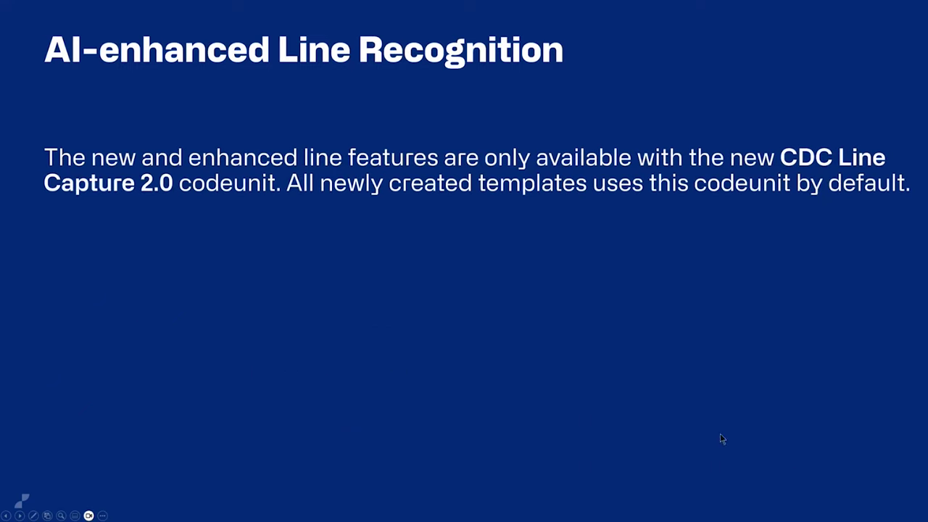
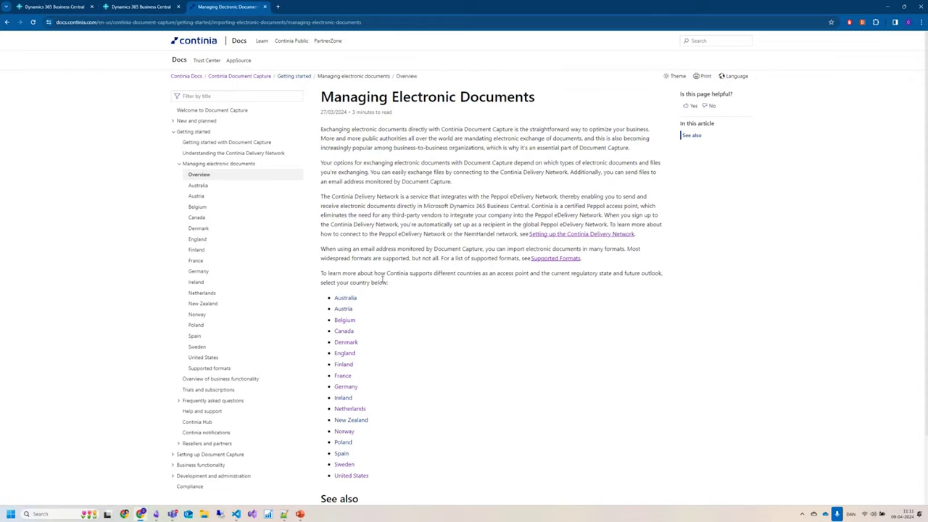
- Scroll to the end of the Managing Electronic Documents article and close the Continia Docs tab
{"action": "scroll", "coordinate": [382, 281], "scroll_direction": "down", "scroll_amount": 2}
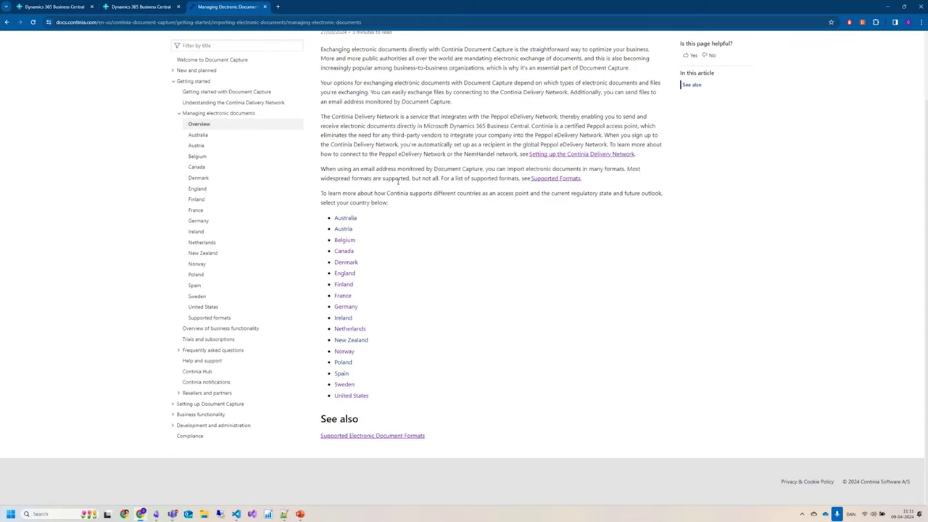
{"action": "left_click", "coordinate": [265, 7]}
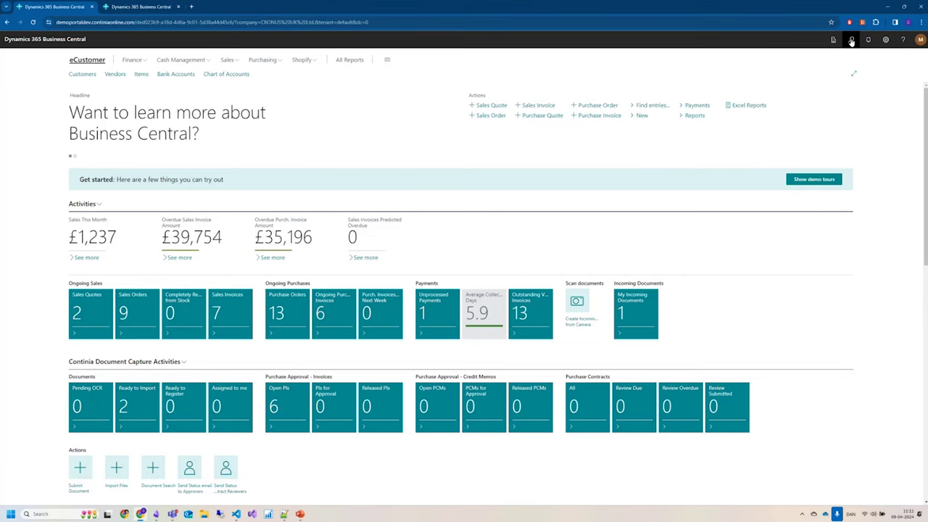
- Find 'onboard' in Tell Me, open Continia Delivery Network Onboarding and advance to PEPPOL Registration
{"action": "left_click", "coordinate": [851, 41]}
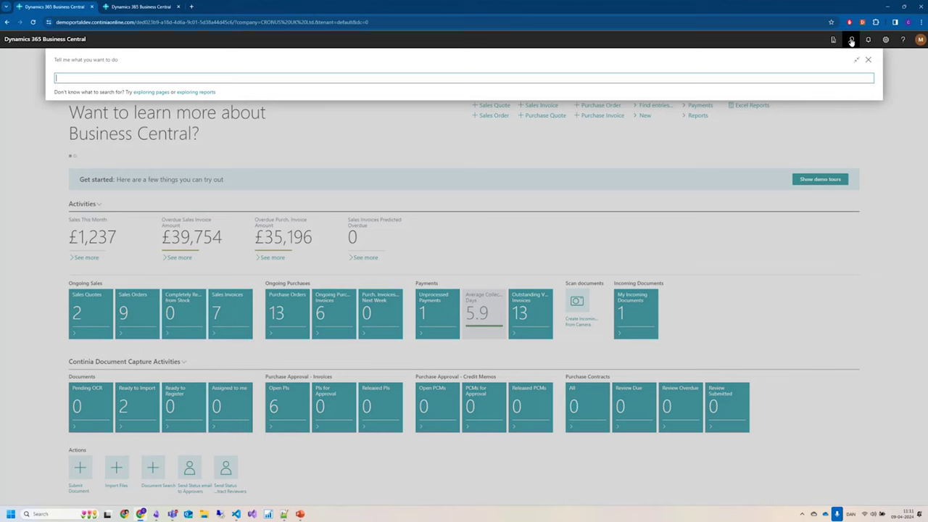
{"action": "type", "text": "onboard"}
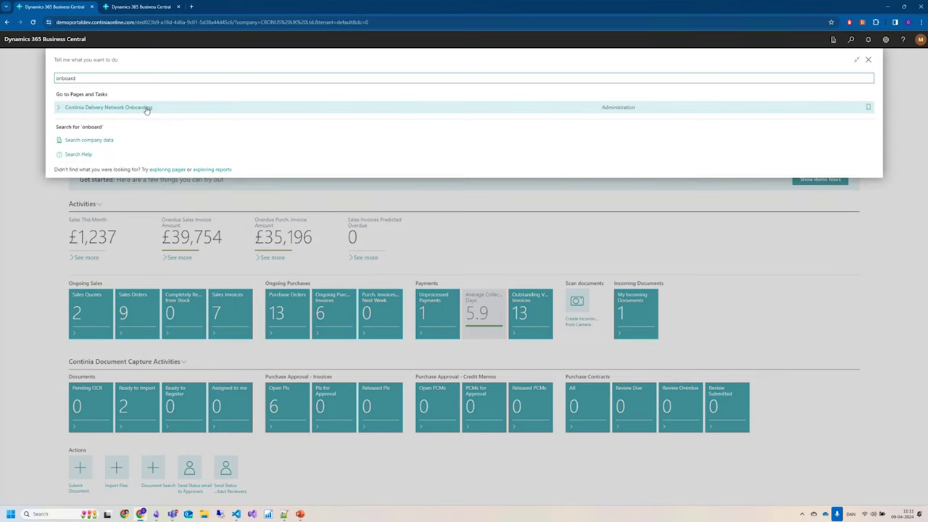
{"action": "left_click", "coordinate": [150, 109]}
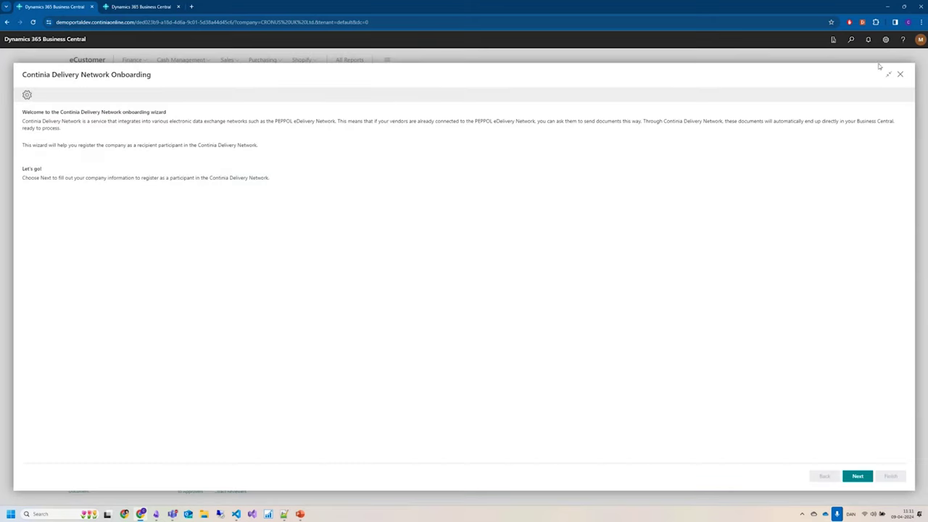
{"action": "left_click", "coordinate": [891, 74]}
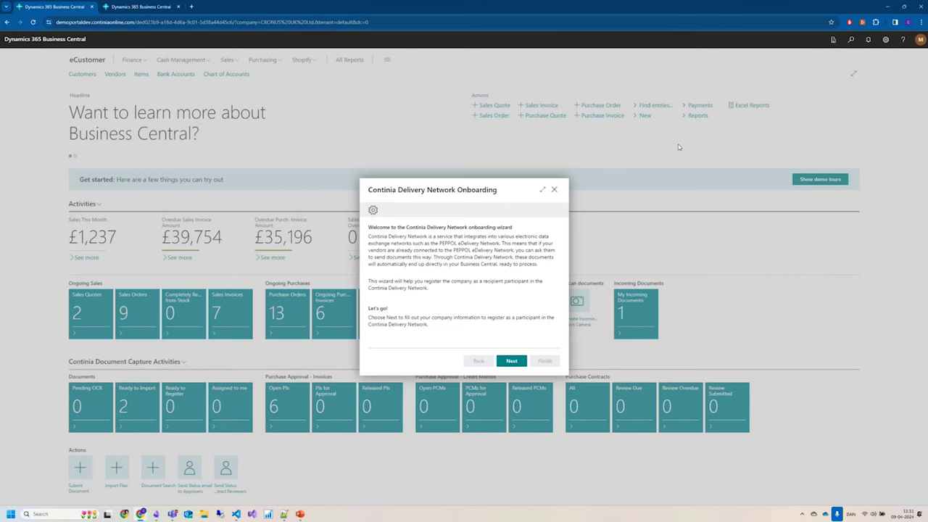
{"action": "left_click", "coordinate": [511, 361]}
{"action": "left_click", "coordinate": [542, 189]}
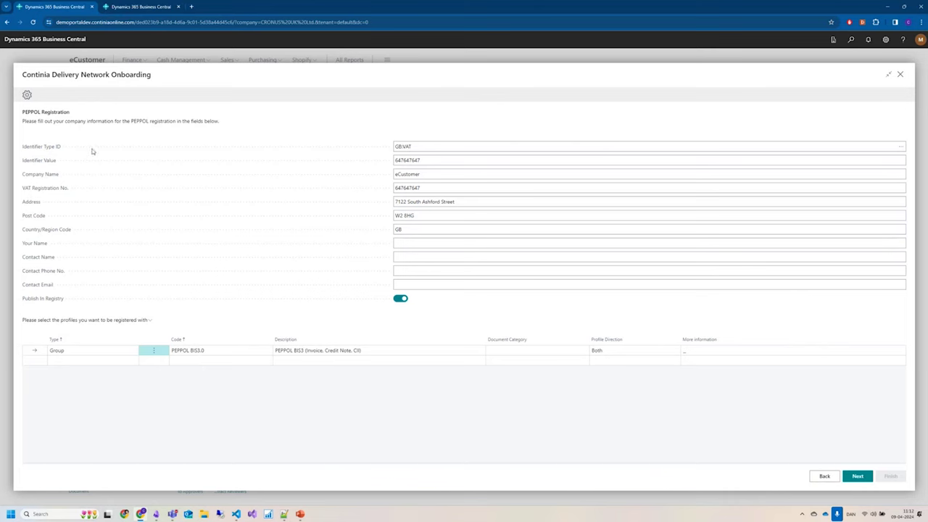
- Step through the prefilled identifier, company, VAT, address, post code and country fields
{"action": "left_click", "coordinate": [432, 147]}
{"action": "left_click", "coordinate": [432, 147]}
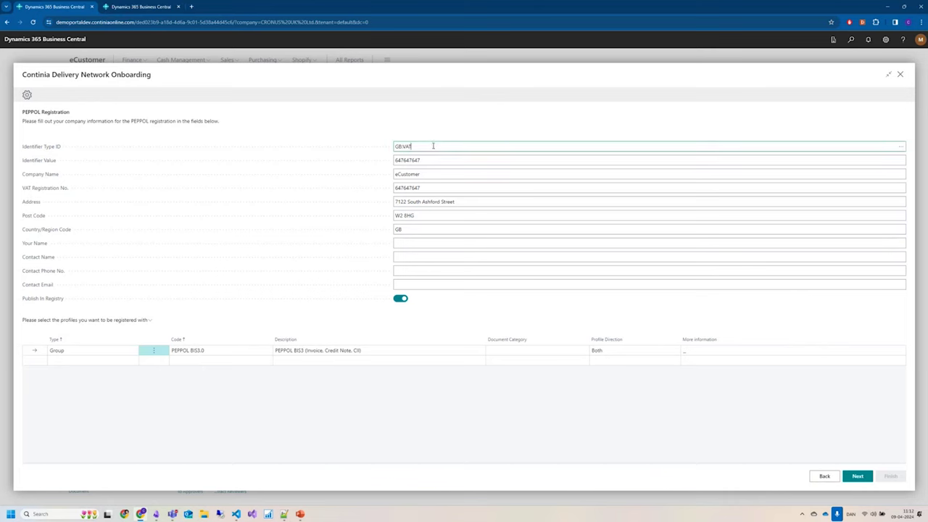
{"action": "left_click", "coordinate": [439, 160]}
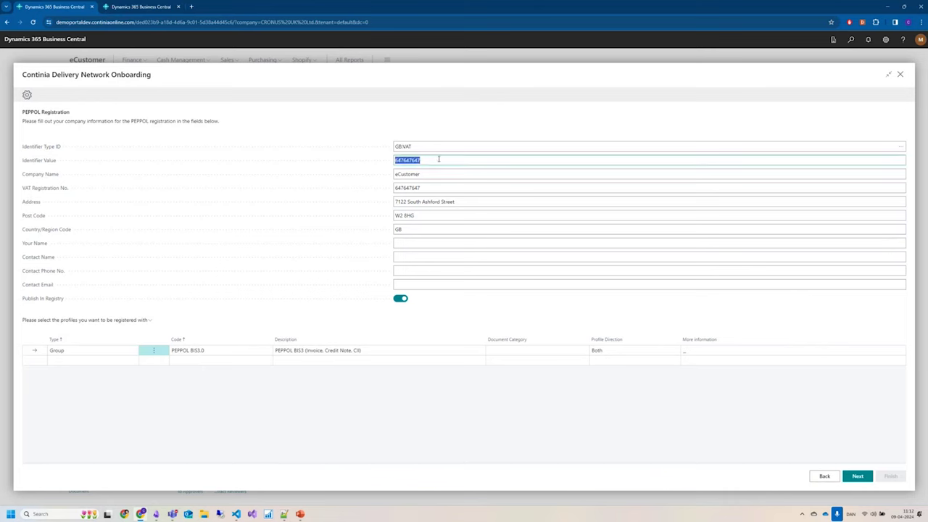
{"action": "left_click", "coordinate": [430, 174]}
{"action": "left_click", "coordinate": [436, 187]}
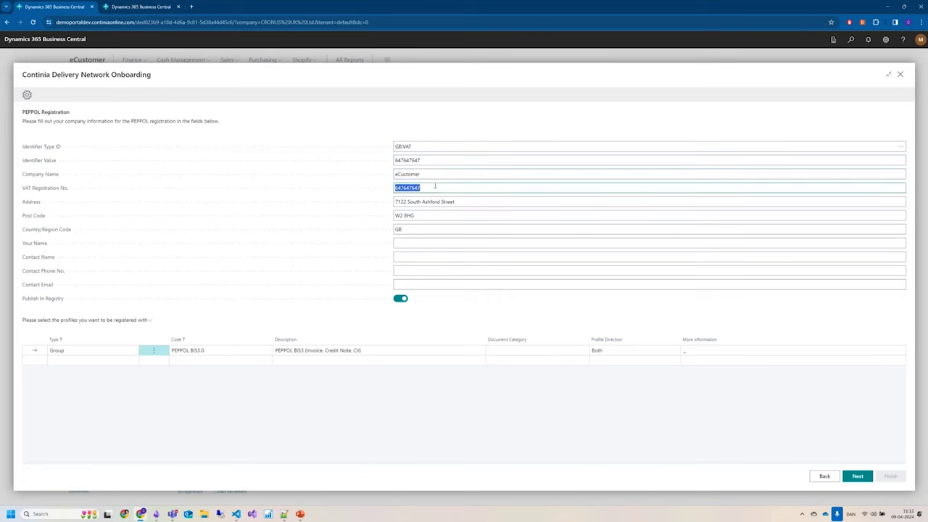
{"action": "left_click", "coordinate": [450, 202]}
{"action": "left_click", "coordinate": [451, 215]}
{"action": "left_click", "coordinate": [453, 229]}
- Enter the registrant's name, the contact name, phone number and e-mail address
{"action": "left_click", "coordinate": [440, 244]}
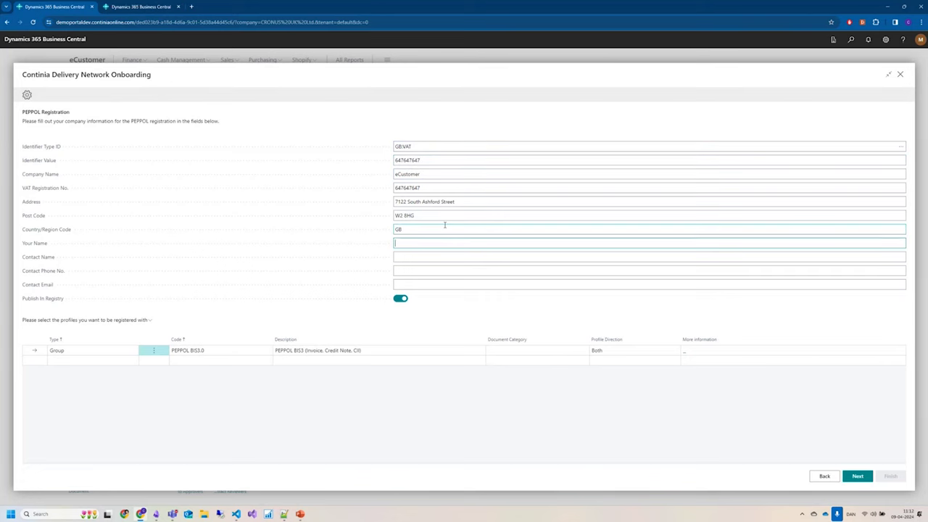
{"action": "key", "text": "Tab"}
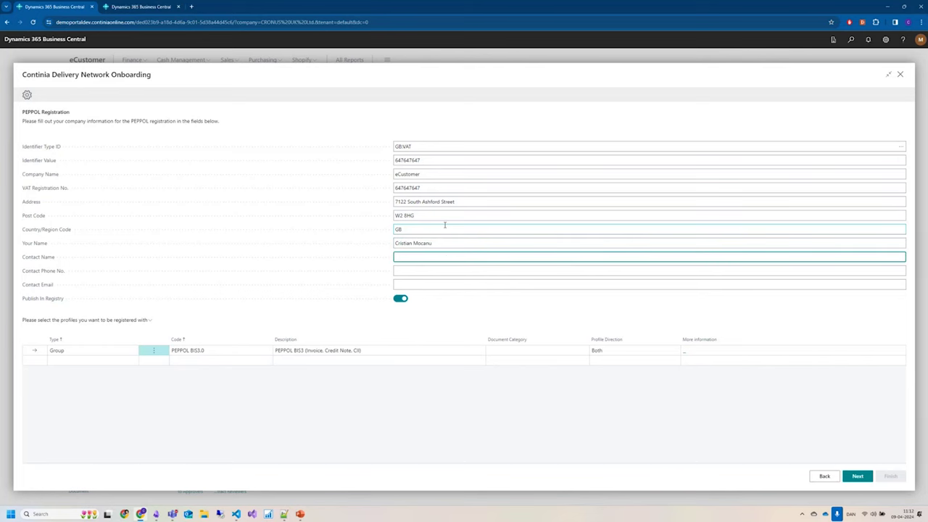
{"action": "key", "text": "Tab"}
{"action": "type", "text": "12513257"}
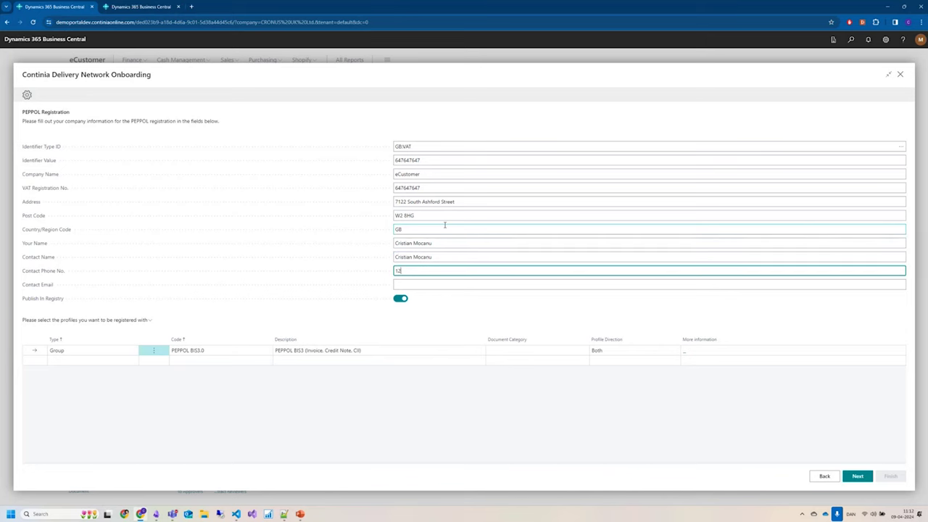
{"action": "key", "text": "Tab"}
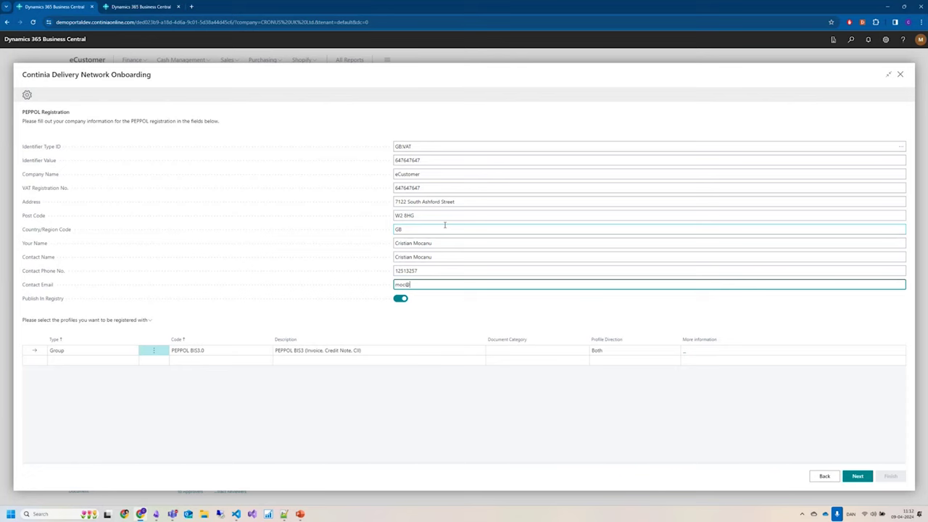
- Assign the PURCHASE document category to the PEPPOL BIS3.0 profile and continue
{"action": "left_click", "coordinate": [546, 349]}
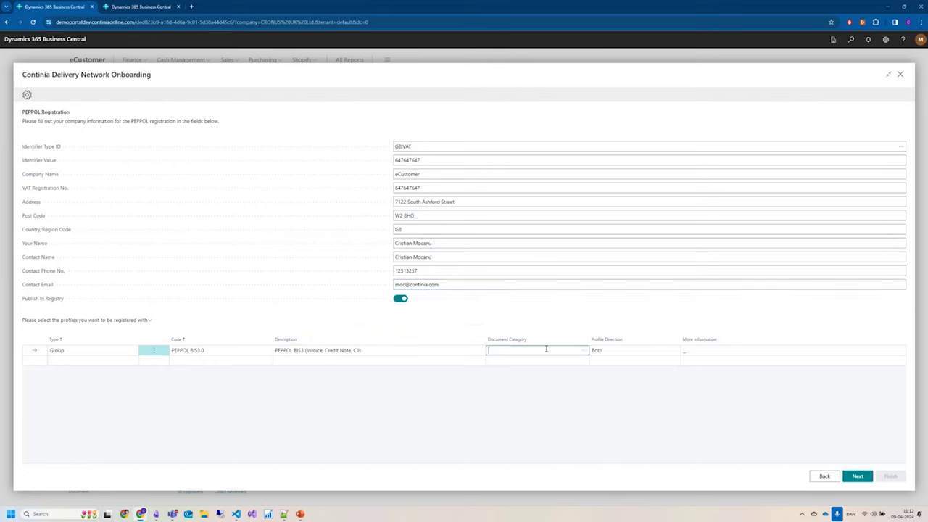
{"action": "left_click", "coordinate": [583, 351]}
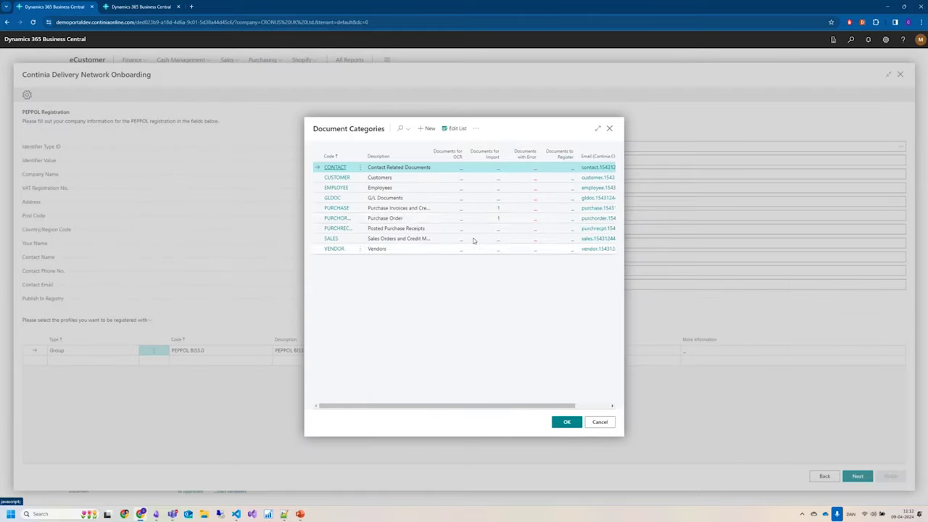
{"action": "left_click", "coordinate": [568, 423]}
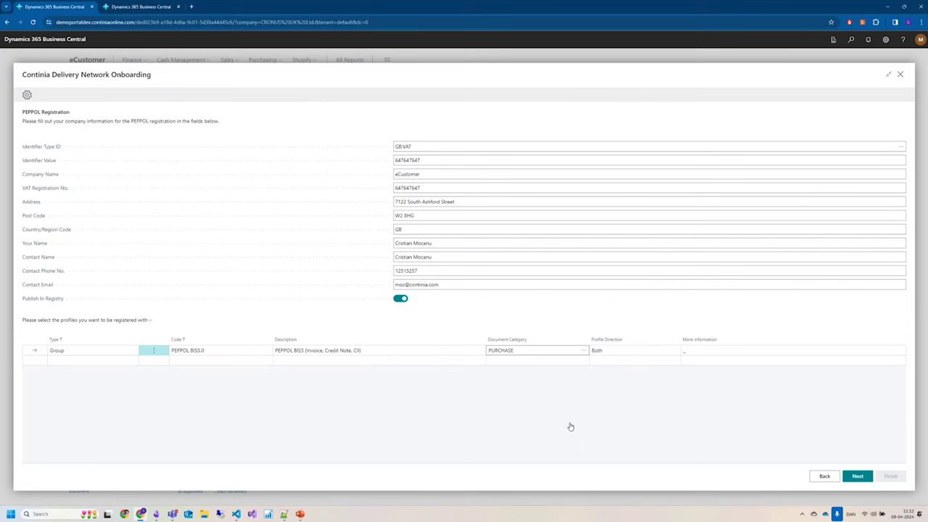
{"action": "left_click", "coordinate": [857, 477]}
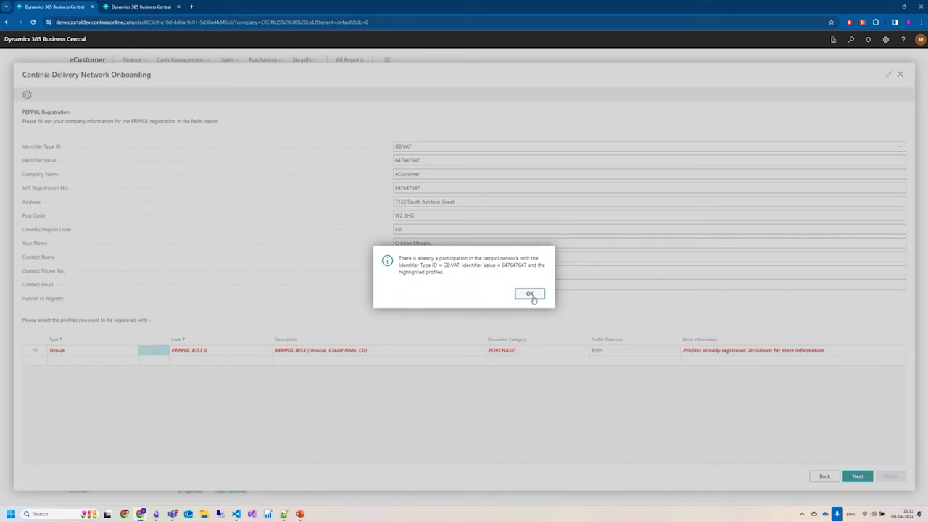
{"action": "left_click", "coordinate": [530, 294]}
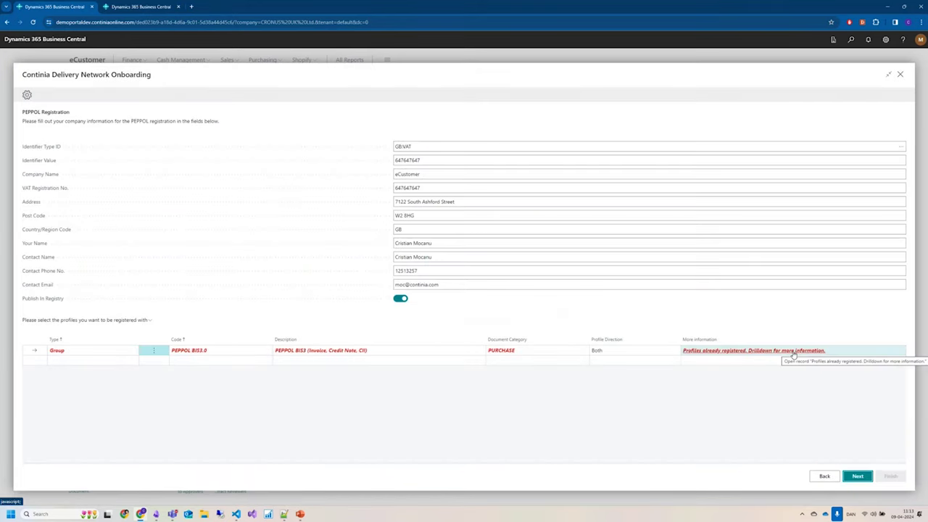
{"action": "left_click", "coordinate": [473, 163]}
{"action": "key", "text": "BackSpace"}
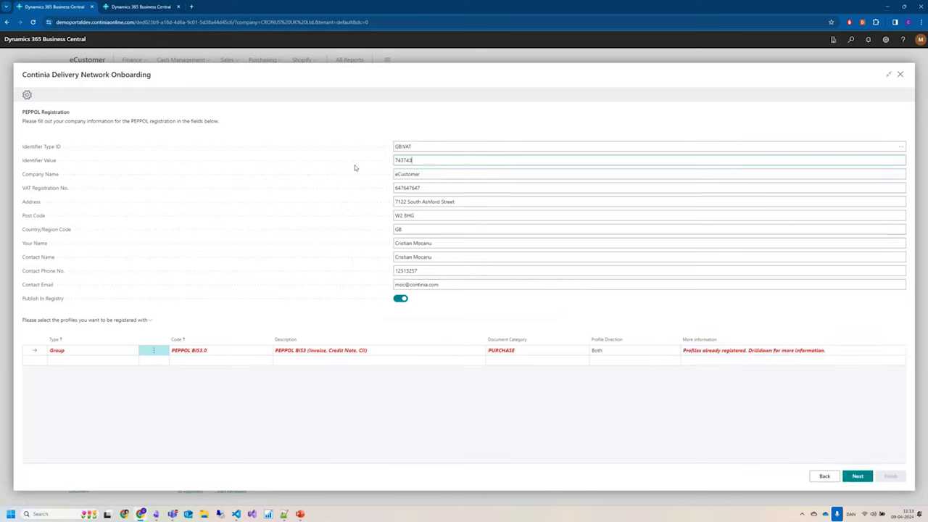
{"action": "left_click", "coordinate": [859, 477]}
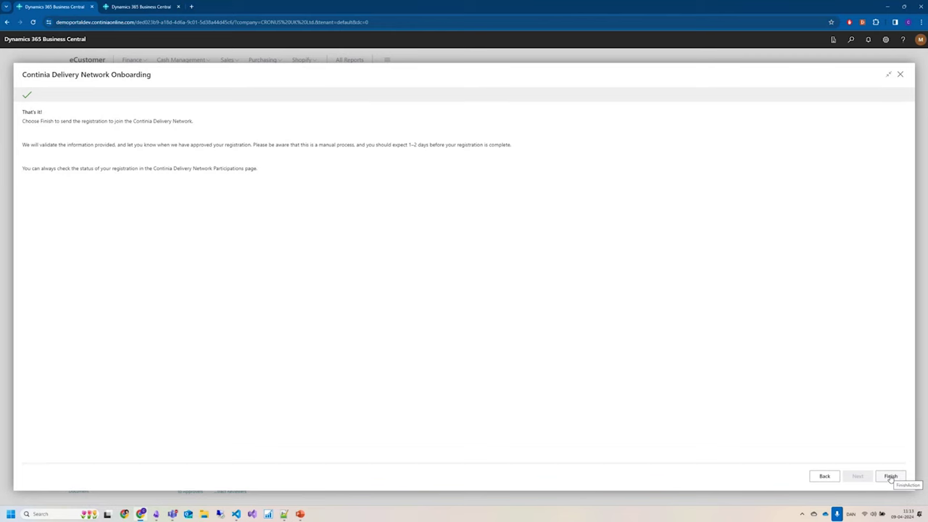
{"action": "left_click", "coordinate": [890, 477]}
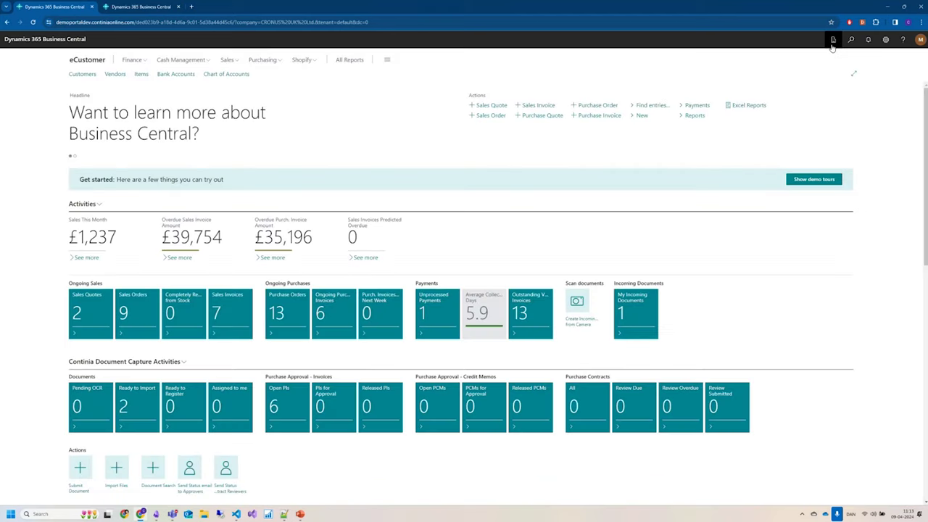
- Review the pending and connected Continia Delivery Network participations, then open the Vendors list
{"action": "left_click", "coordinate": [850, 42]}
{"action": "type", "text": "participation"}
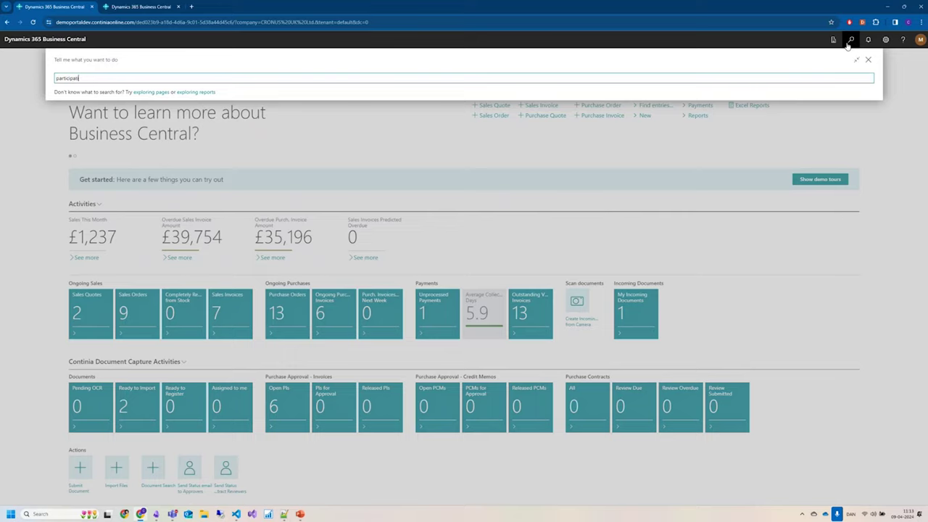
{"action": "left_click", "coordinate": [191, 104]}
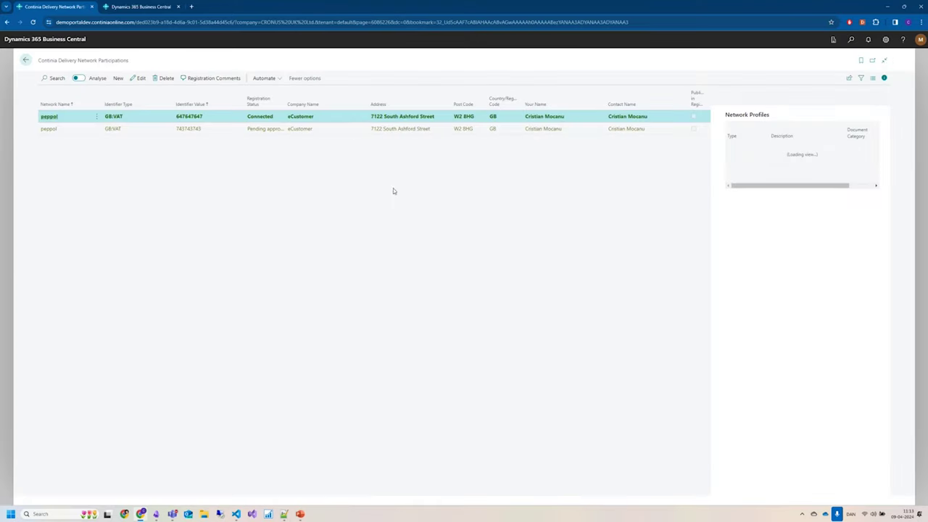
{"action": "left_click", "coordinate": [335, 128]}
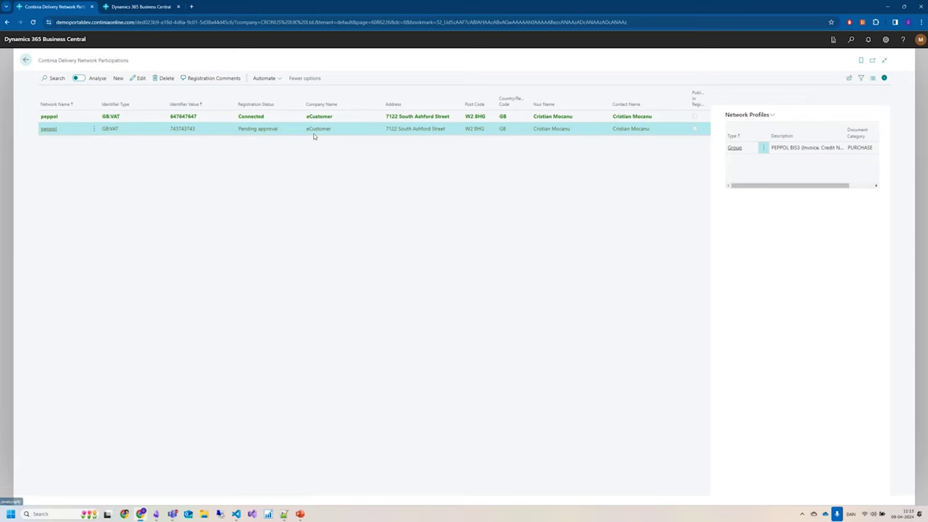
{"action": "left_click", "coordinate": [250, 120]}
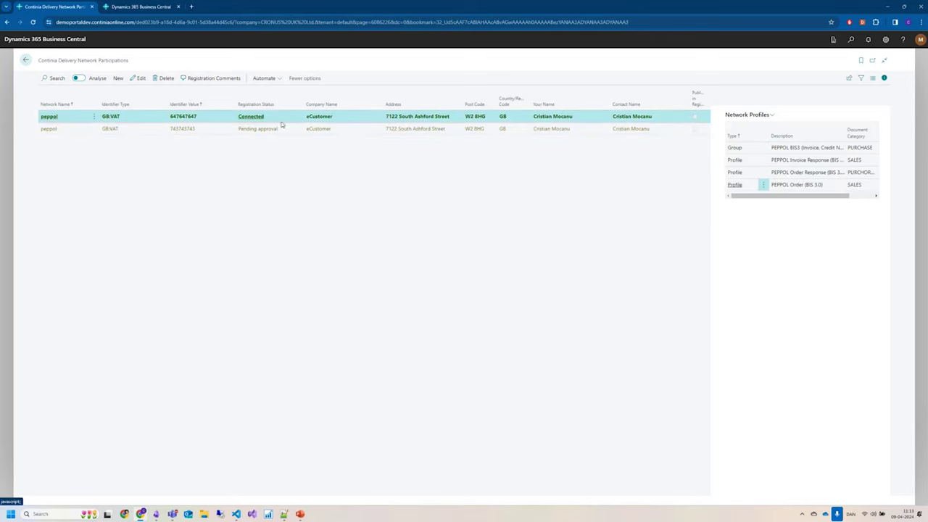
{"action": "left_click", "coordinate": [26, 62]}
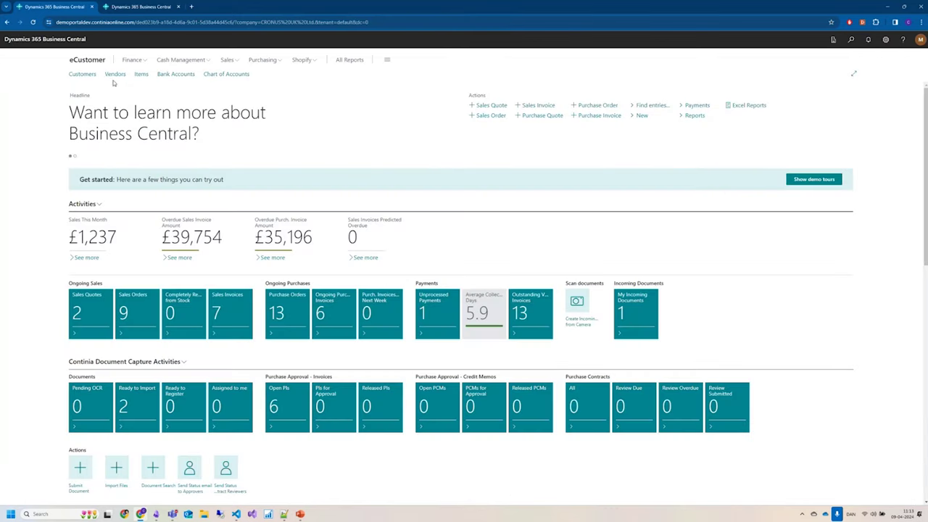
{"action": "left_click", "coordinate": [114, 73]}
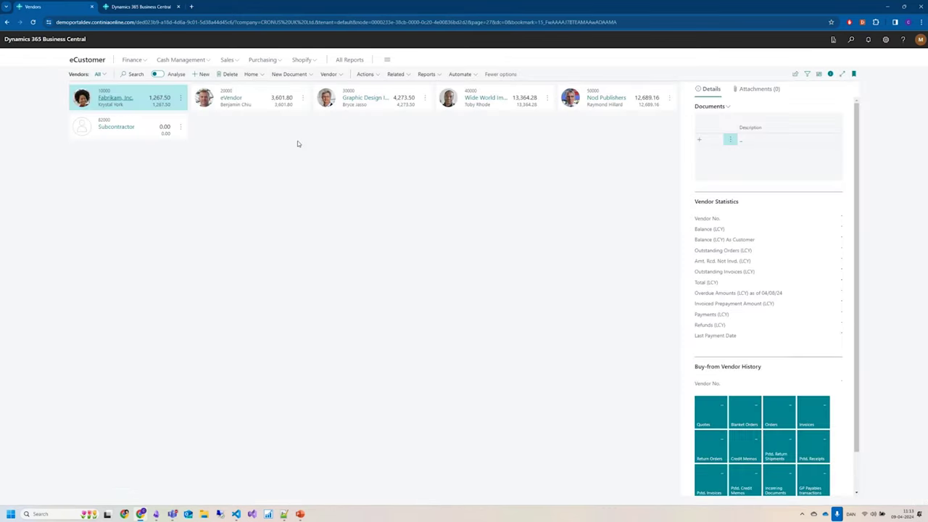
- Open vendor Fabrikam, Inc. and set its Document Sending Profile to CONTINIAEDOCUMENTS
{"action": "left_click", "coordinate": [127, 101]}
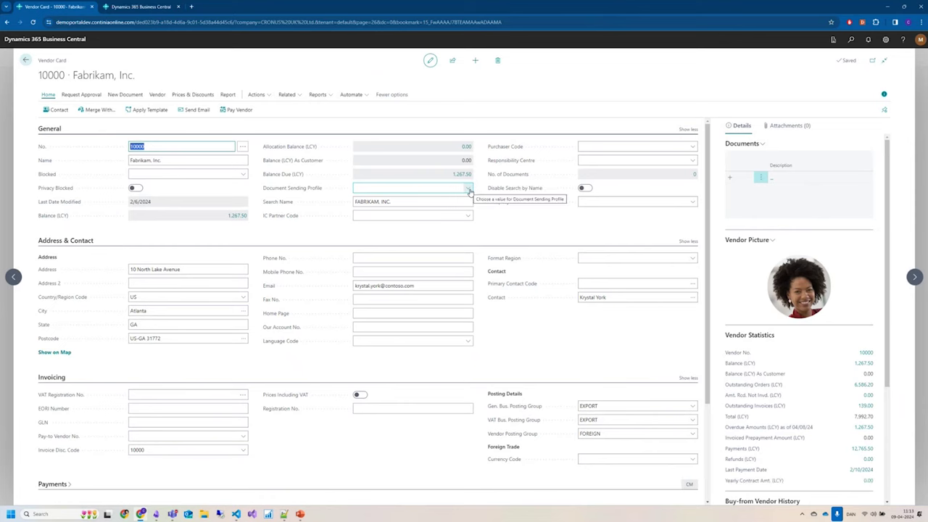
{"action": "left_click", "coordinate": [469, 189]}
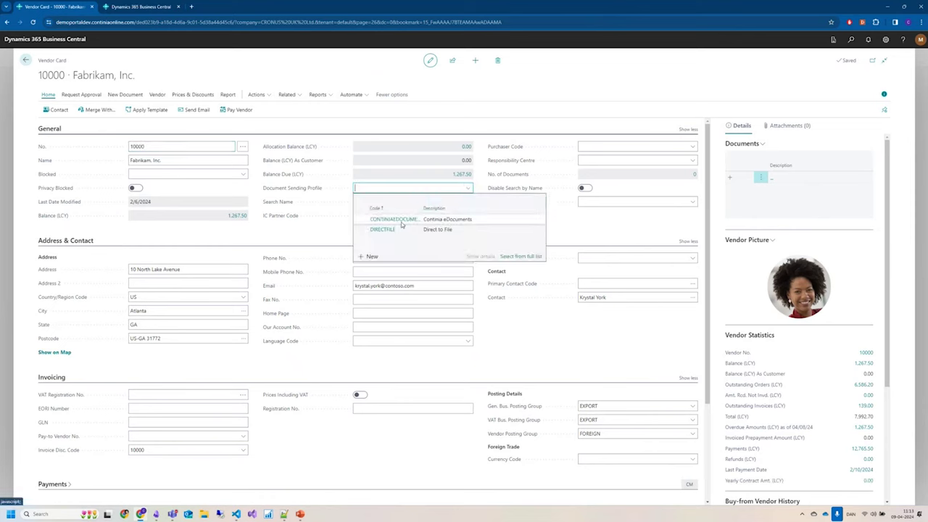
{"action": "left_click", "coordinate": [441, 220]}
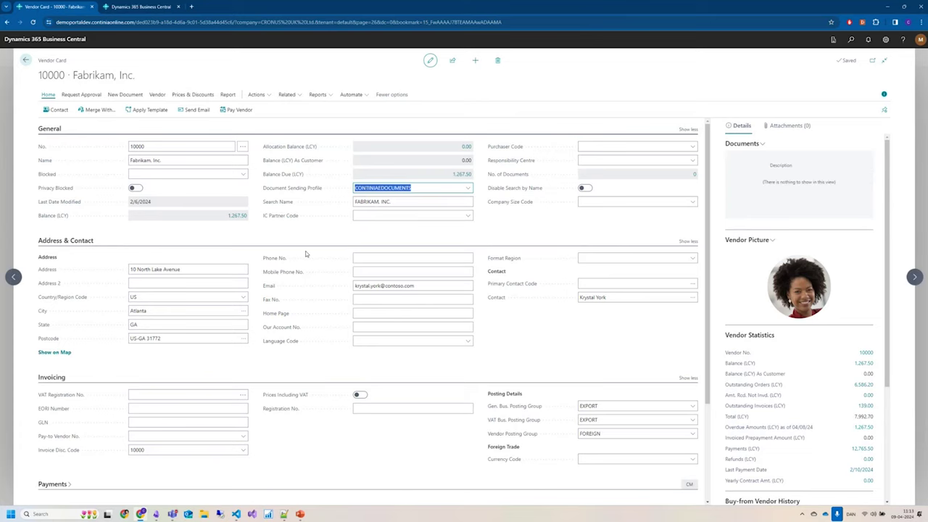
- Set the vendor's eDocuments Electronic Format to PEPPOLBIS3 and reload the page
{"action": "scroll", "coordinate": [305, 251], "scroll_direction": "down", "scroll_amount": 2}
{"action": "left_click", "coordinate": [246, 447]}
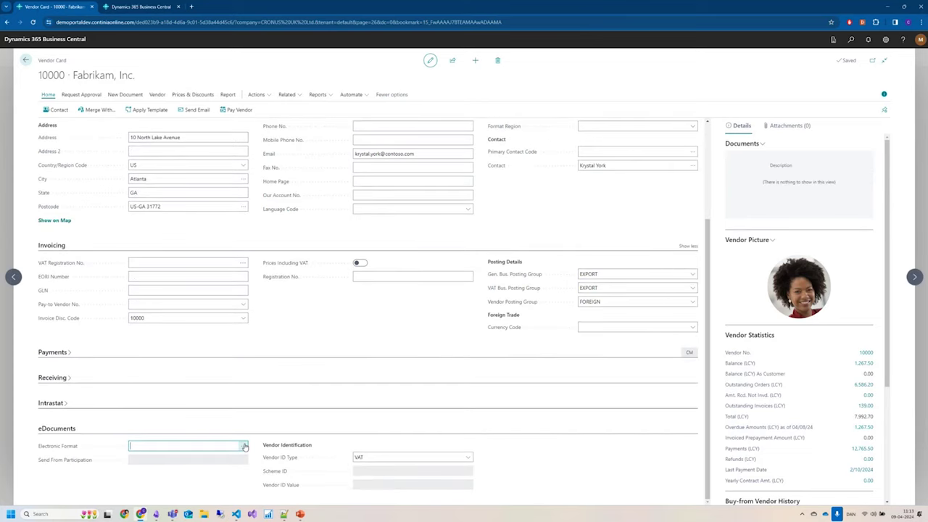
{"action": "left_click", "coordinate": [245, 446]}
{"action": "left_click", "coordinate": [599, 422]}
{"action": "left_click", "coordinate": [245, 447]}
{"action": "left_click", "coordinate": [361, 177]}
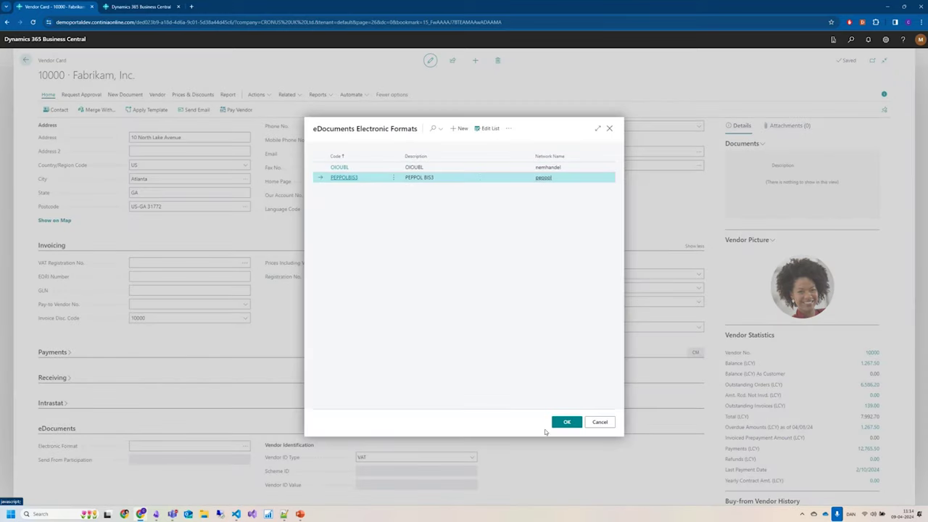
{"action": "left_click", "coordinate": [567, 422]}
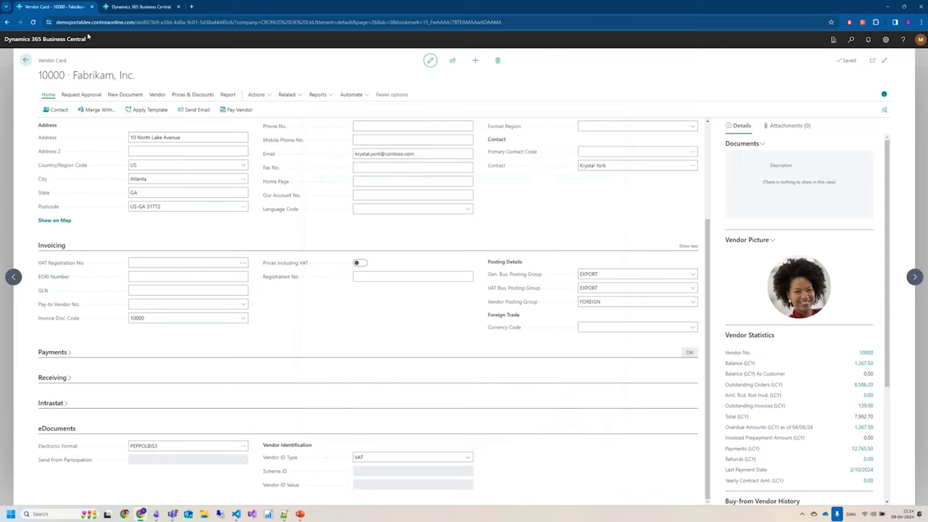
{"action": "left_click", "coordinate": [33, 24]}
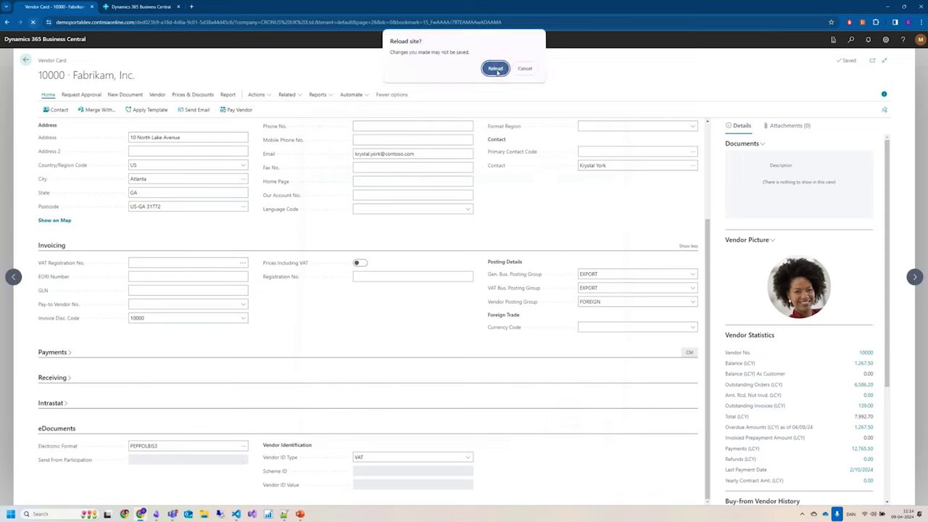
- Reload Fabrikam's card, view vendor 20000 eVendor's PEPPOLBIS3 eDocument setup, then return home
{"action": "key", "text": "Return"}
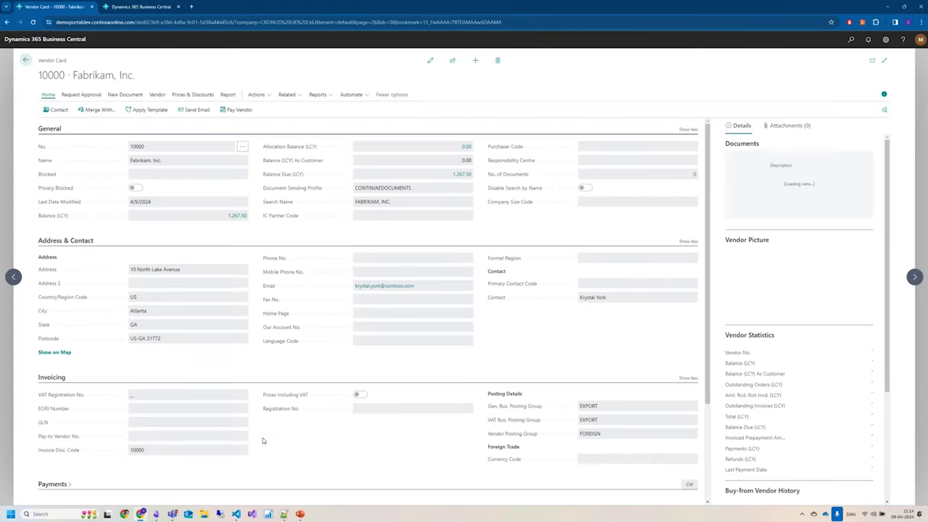
{"action": "scroll", "coordinate": [262, 438], "scroll_direction": "down", "scroll_amount": 2}
{"action": "left_click", "coordinate": [432, 62]}
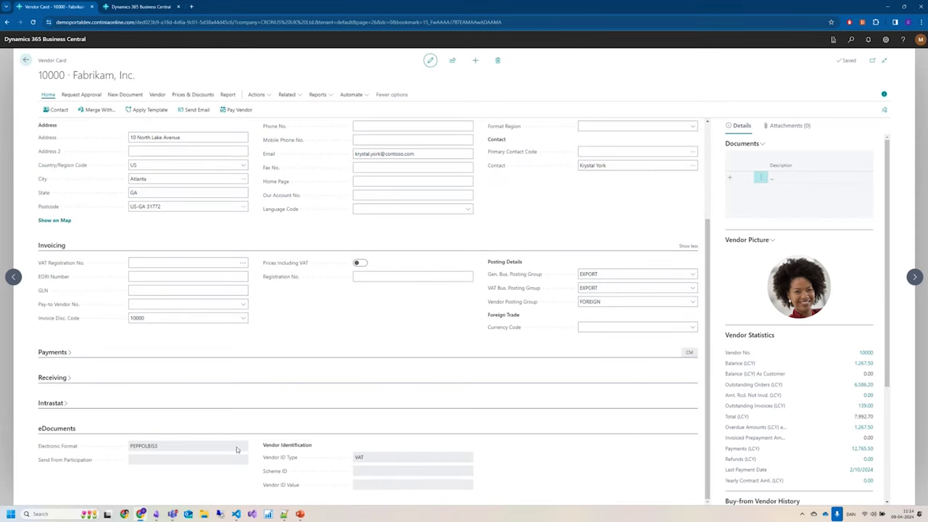
{"action": "left_click", "coordinate": [914, 278]}
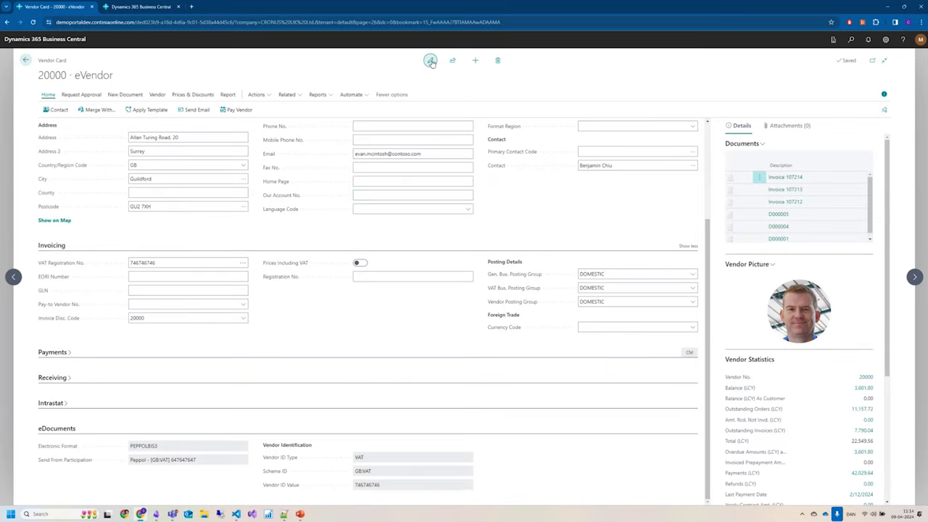
{"action": "left_click", "coordinate": [431, 61]}
{"action": "left_click", "coordinate": [25, 60]}
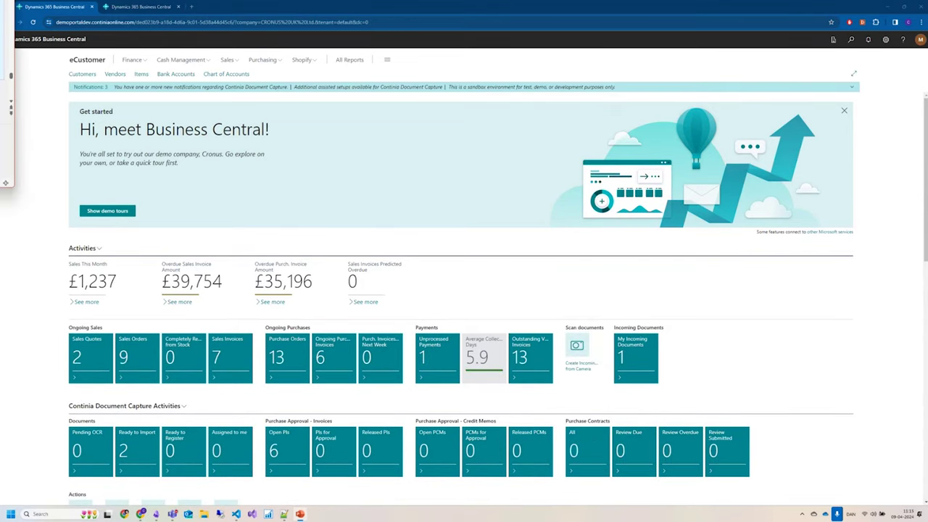
{"action": "key", "text": "alt+Tab"}
{"action": "double_click", "coordinate": [424, 3]}
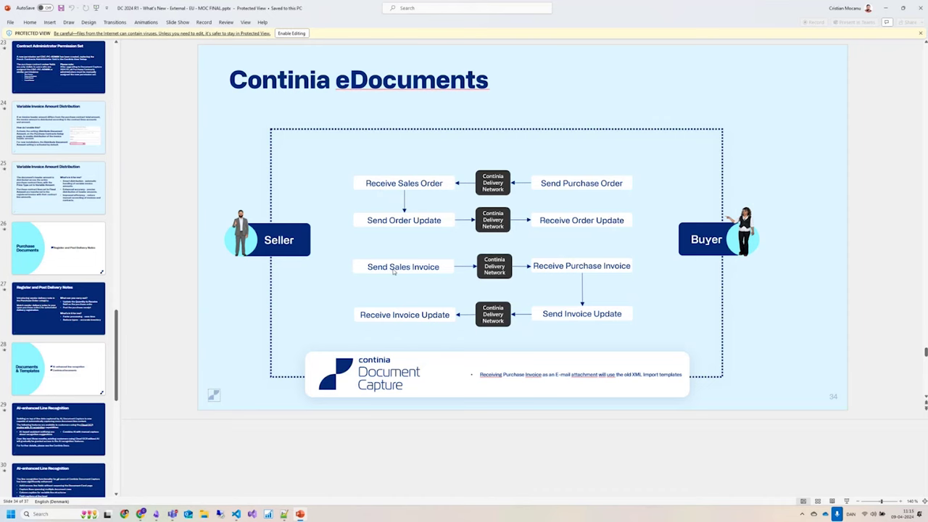
{"action": "left_click_drag", "start_coordinate": [674, 7], "coordinate": [0, 43]}
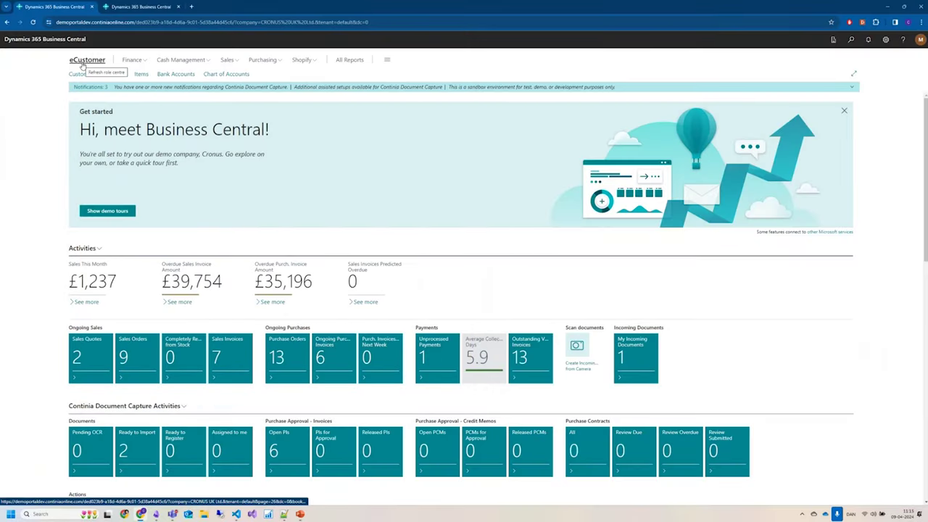
- Open purchase order 106013 for eVendor and send it through the Continia Delivery Network
{"action": "left_click", "coordinate": [264, 60]}
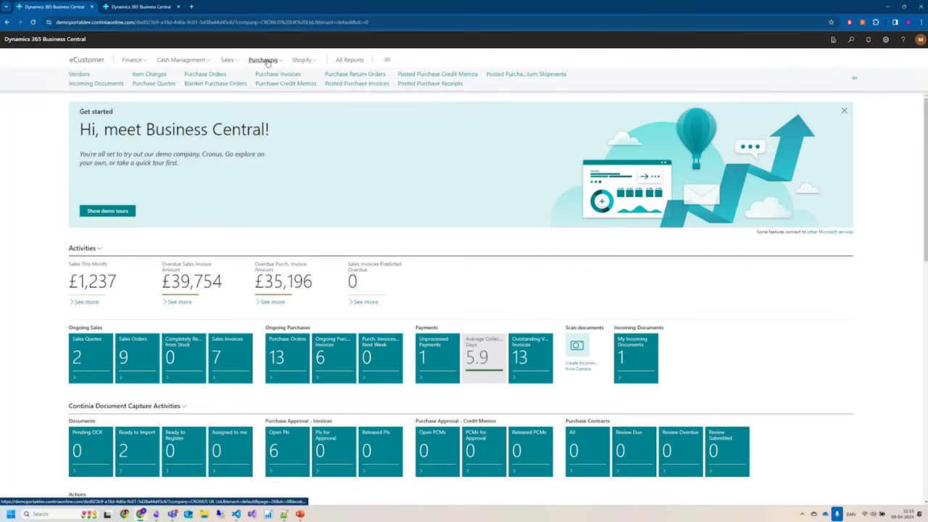
{"action": "left_click", "coordinate": [204, 75]}
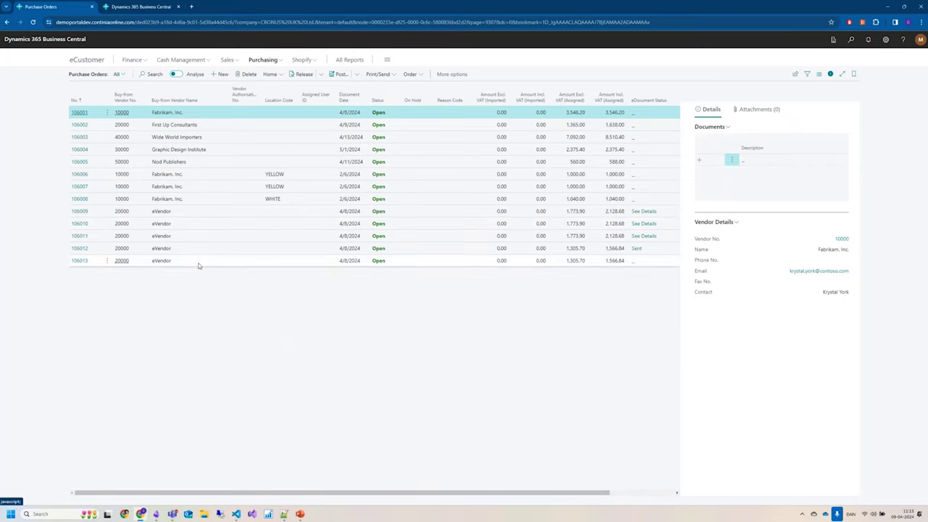
{"action": "left_click", "coordinate": [80, 264]}
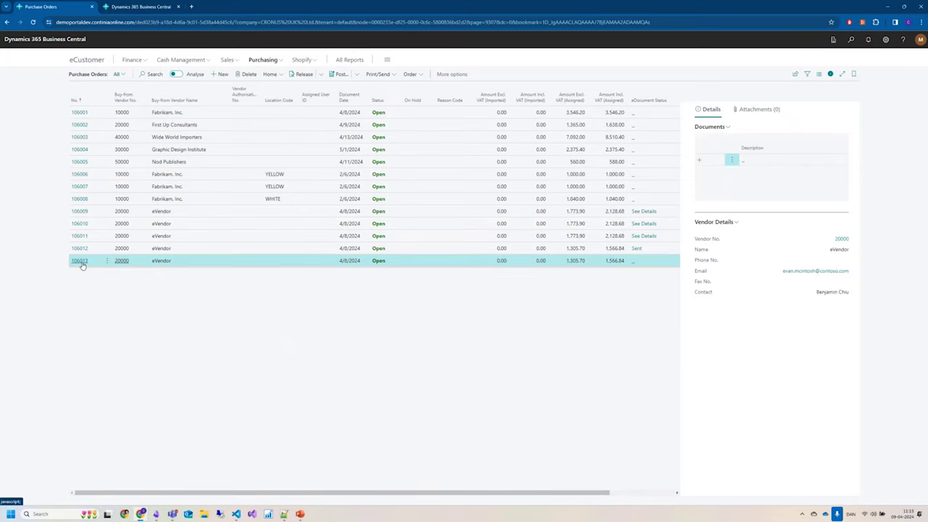
{"action": "left_click", "coordinate": [80, 261]}
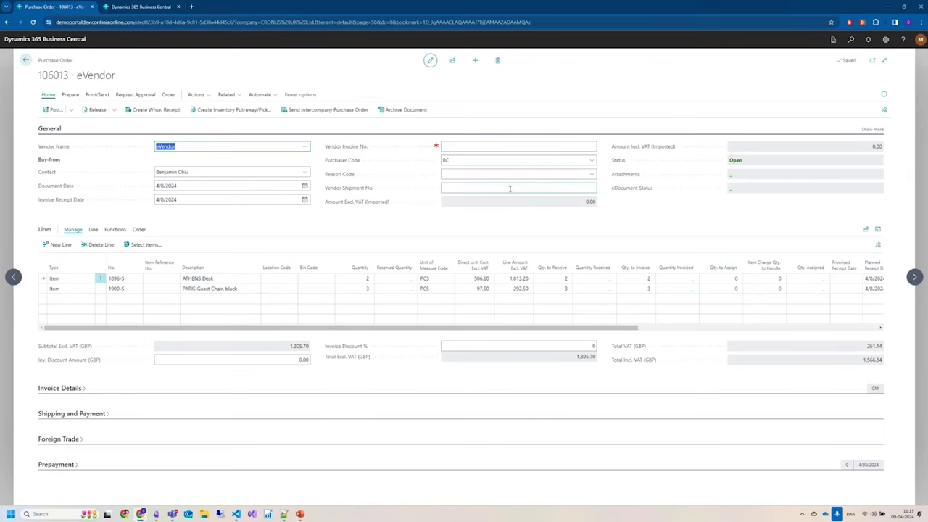
{"action": "left_click", "coordinate": [97, 94]}
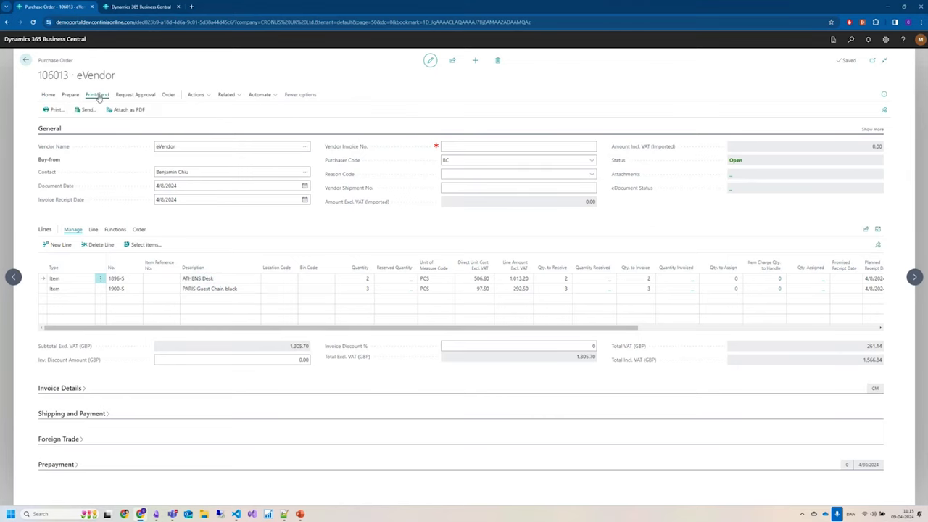
{"action": "left_click", "coordinate": [81, 109]}
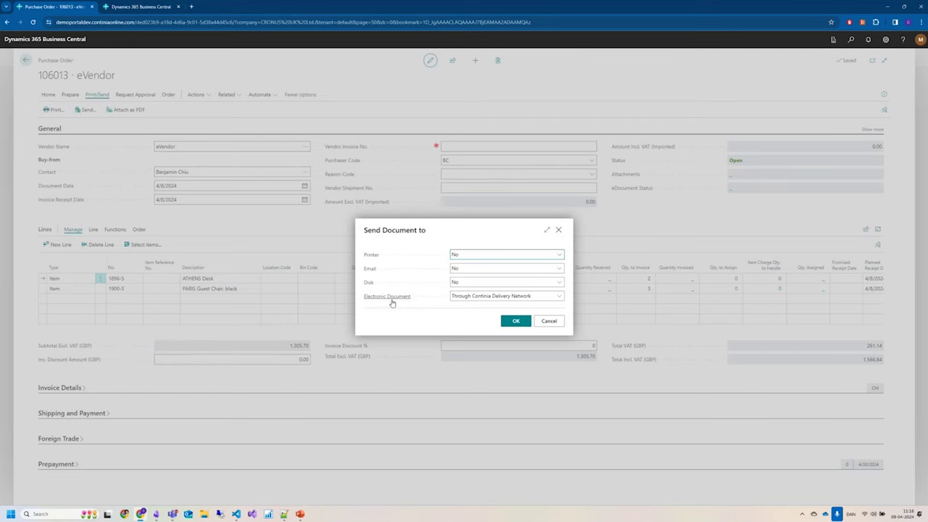
{"action": "left_click", "coordinate": [517, 324]}
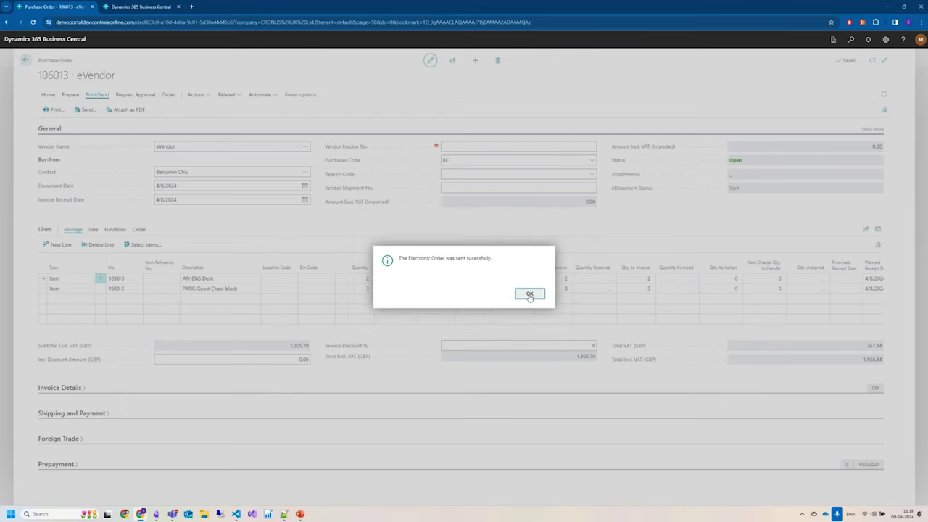
{"action": "left_click", "coordinate": [530, 295]}
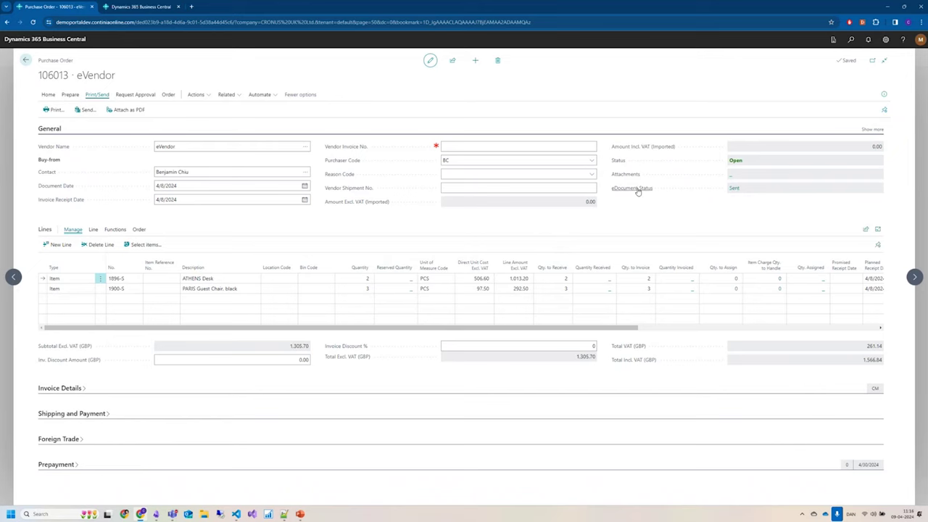
- Inspect the sent eOrder EO000005, then close it and leave the purchase order
{"action": "left_click", "coordinate": [734, 188]}
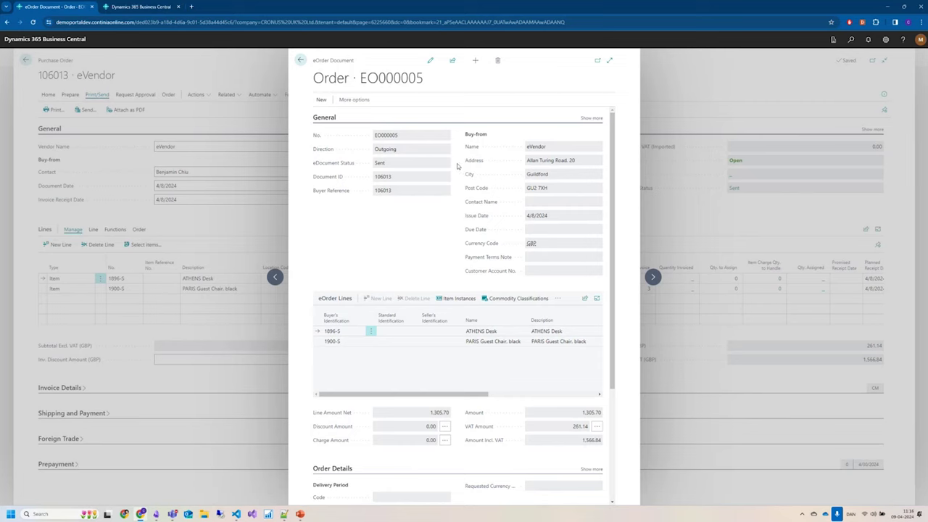
{"action": "scroll", "coordinate": [419, 287], "scroll_direction": "down", "scroll_amount": 2}
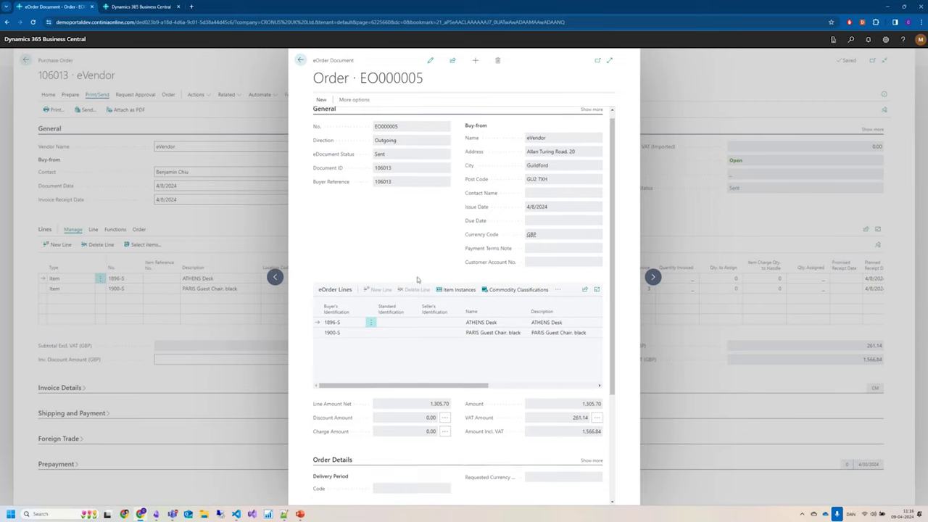
{"action": "scroll", "coordinate": [421, 276], "scroll_direction": "up", "scroll_amount": 2}
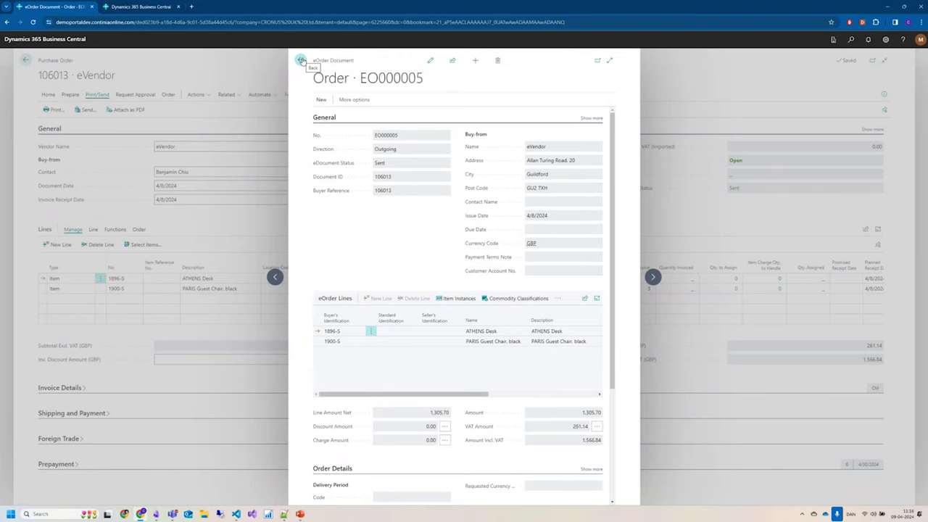
{"action": "left_click", "coordinate": [301, 60]}
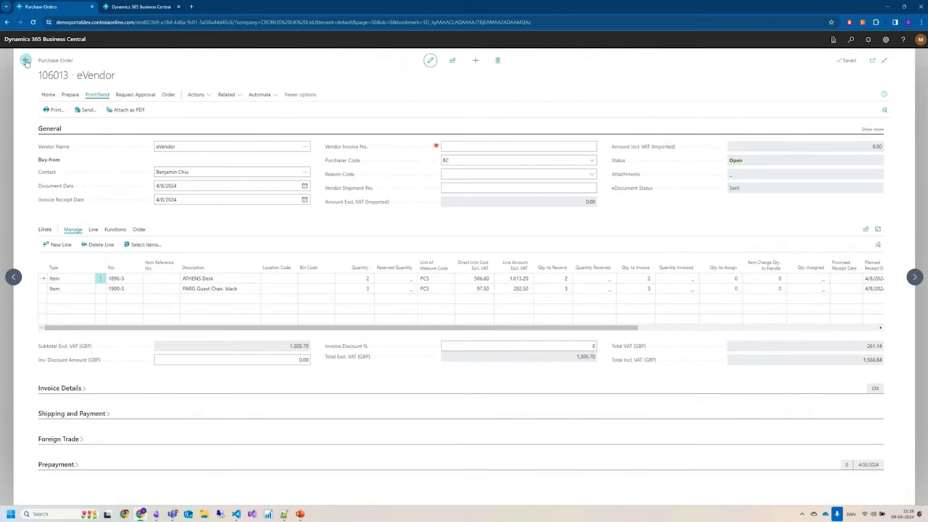
{"action": "left_click", "coordinate": [26, 61]}
- Inspect the PURCHORDER file awaiting import and import the Peppol order response document
{"action": "left_click", "coordinate": [25, 60]}
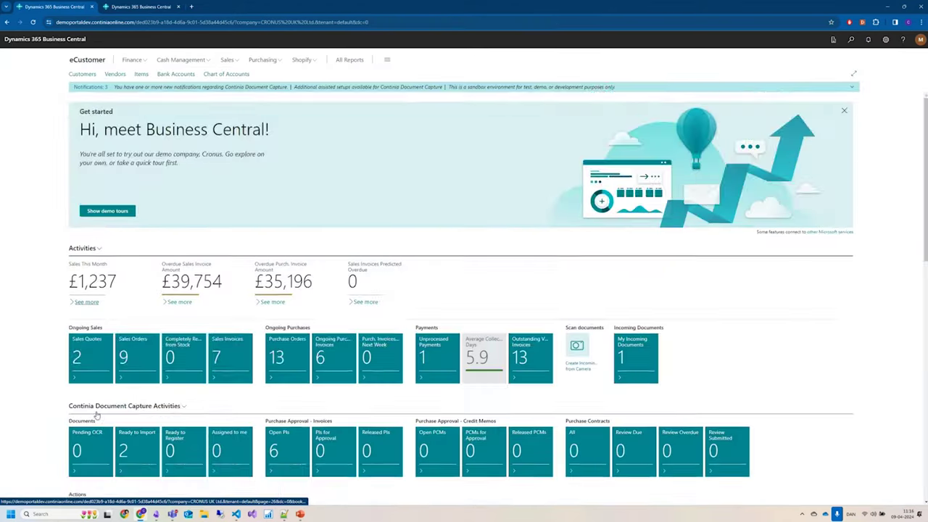
{"action": "scroll", "coordinate": [138, 340], "scroll_direction": "down", "scroll_amount": 2}
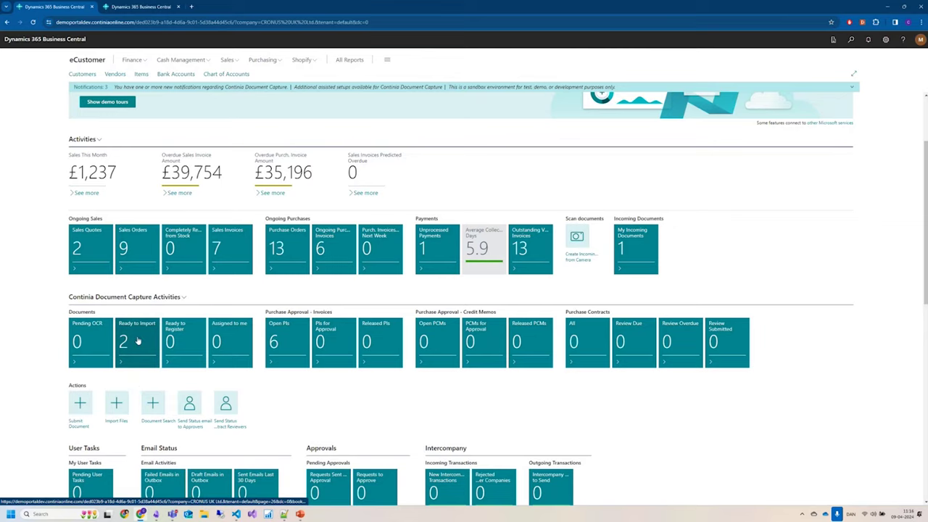
{"action": "left_click", "coordinate": [138, 341]}
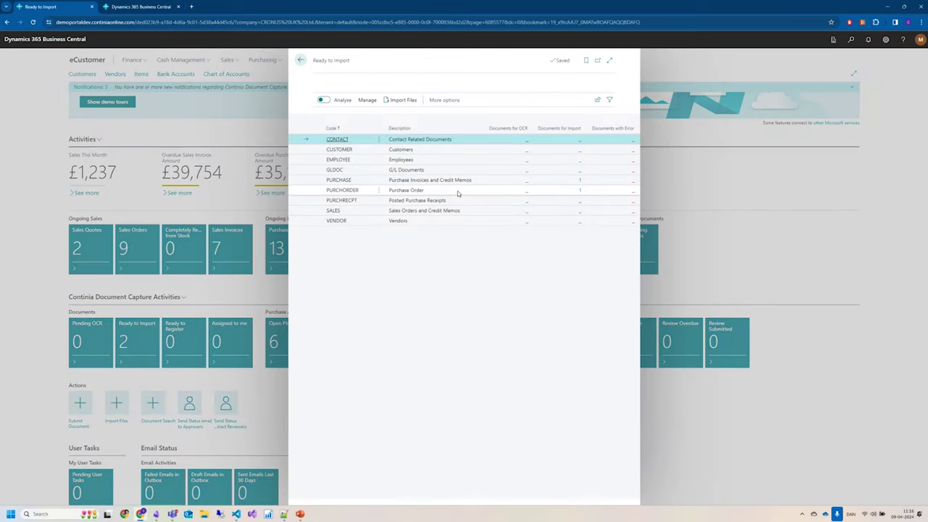
{"action": "left_click", "coordinate": [600, 190]}
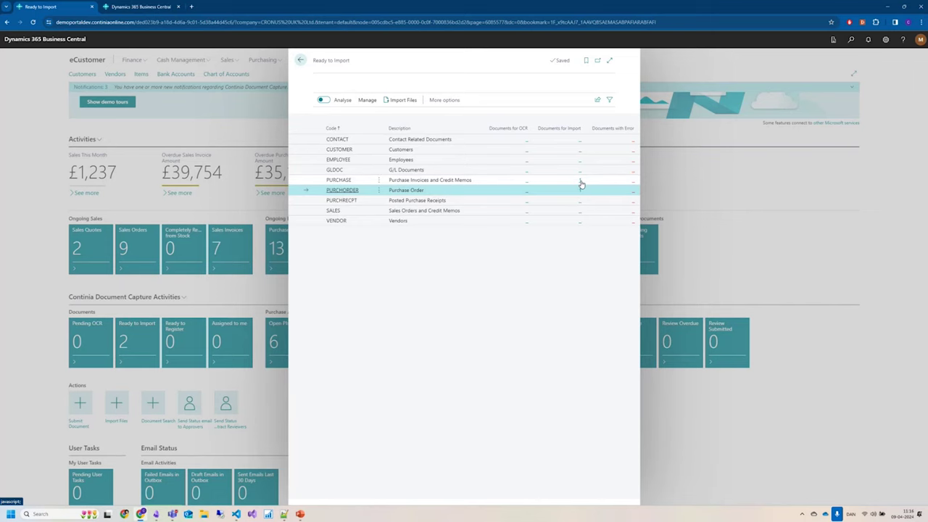
{"action": "left_click", "coordinate": [581, 181]}
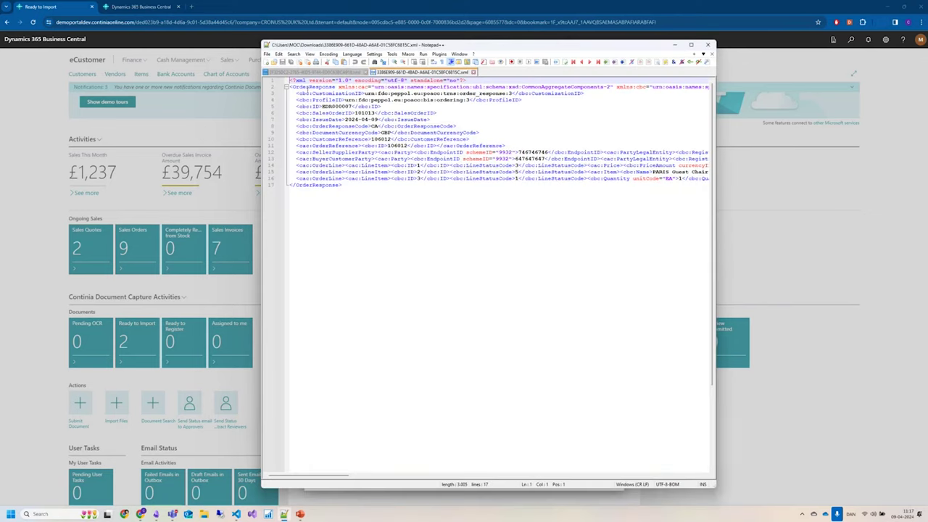
{"action": "double_click", "coordinate": [309, 87]}
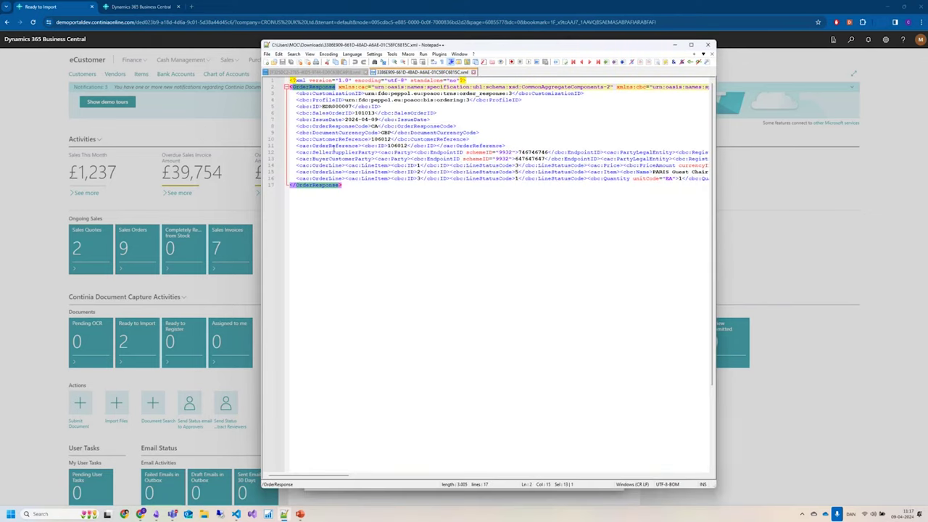
{"action": "left_click", "coordinate": [378, 202]}
{"action": "key", "text": "alt+F4"}
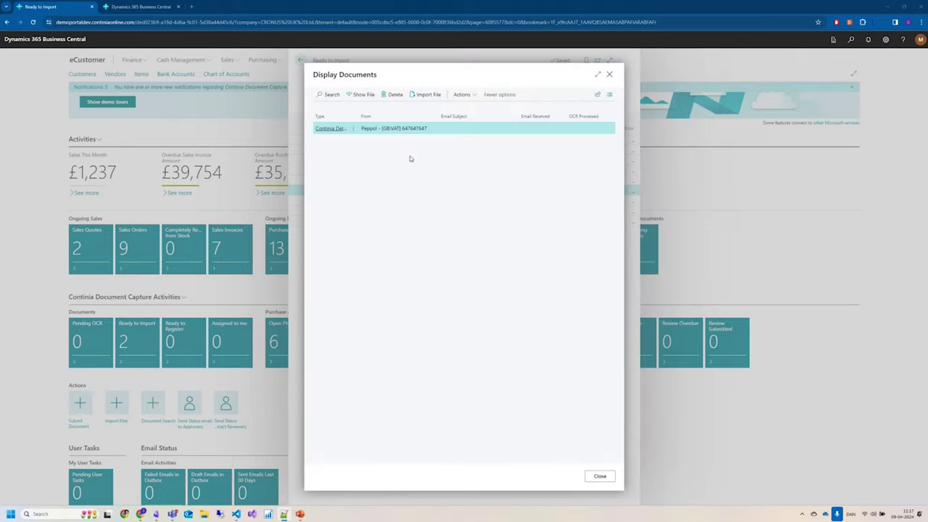
{"action": "left_click", "coordinate": [426, 94]}
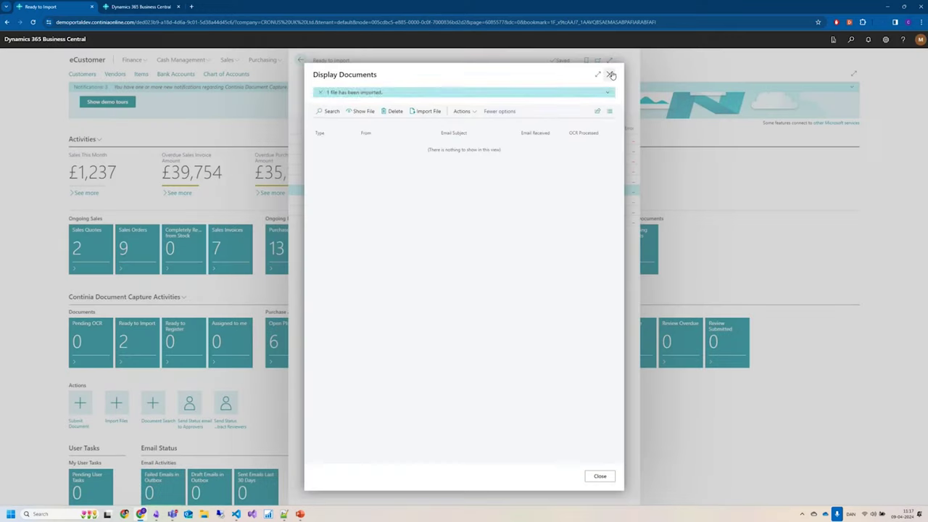
{"action": "left_click", "coordinate": [609, 74]}
- Import the waiting PURCHASE category files and return to the role centre
{"action": "left_click", "coordinate": [503, 180]}
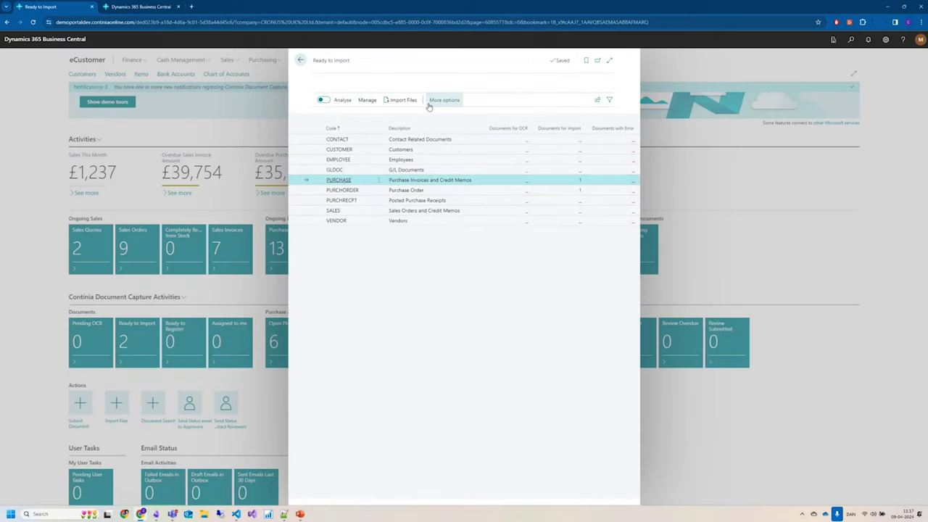
{"action": "left_click", "coordinate": [402, 101]}
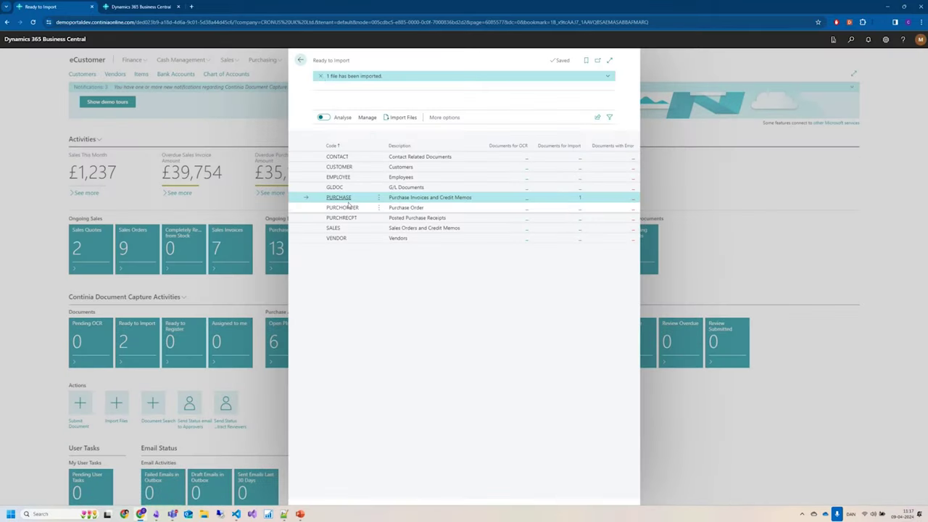
{"action": "left_click", "coordinate": [300, 61]}
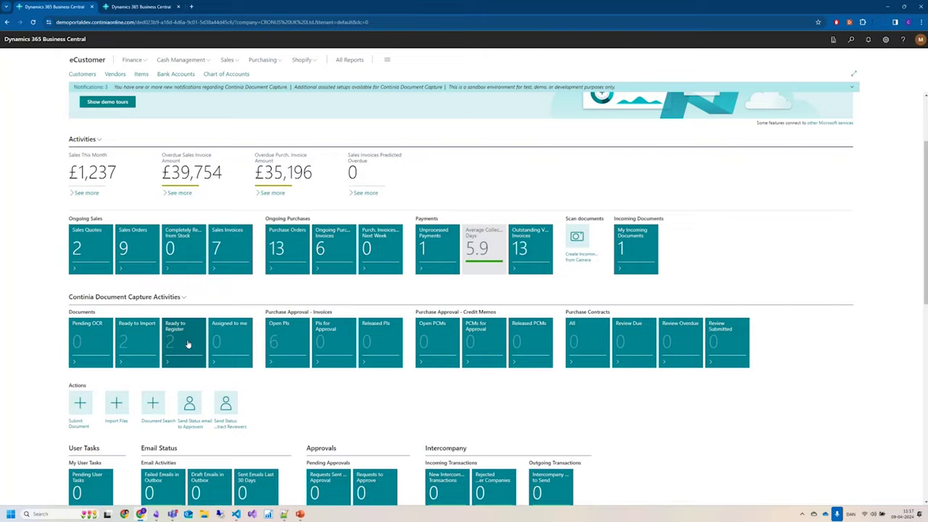
- Open the card for PURCHORDER document D000007 from the documents ready to register
{"action": "left_click", "coordinate": [187, 342]}
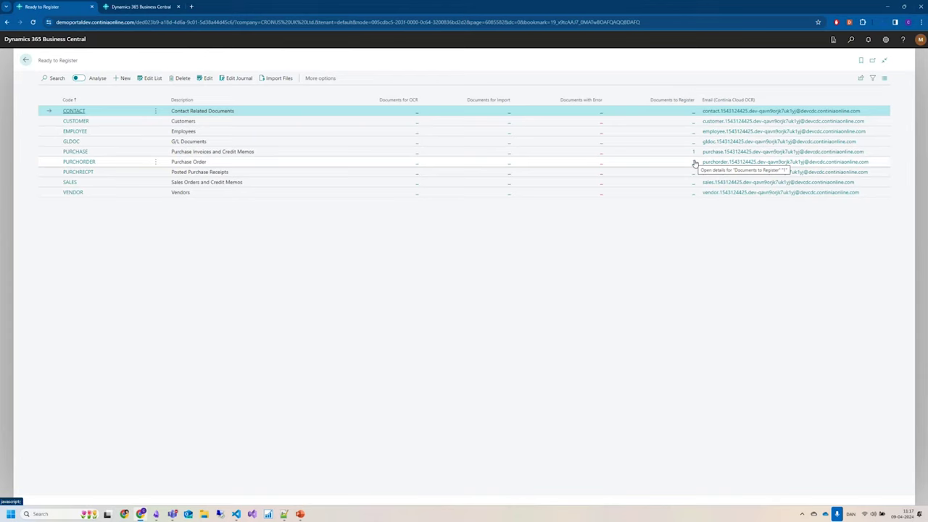
{"action": "left_click", "coordinate": [695, 163]}
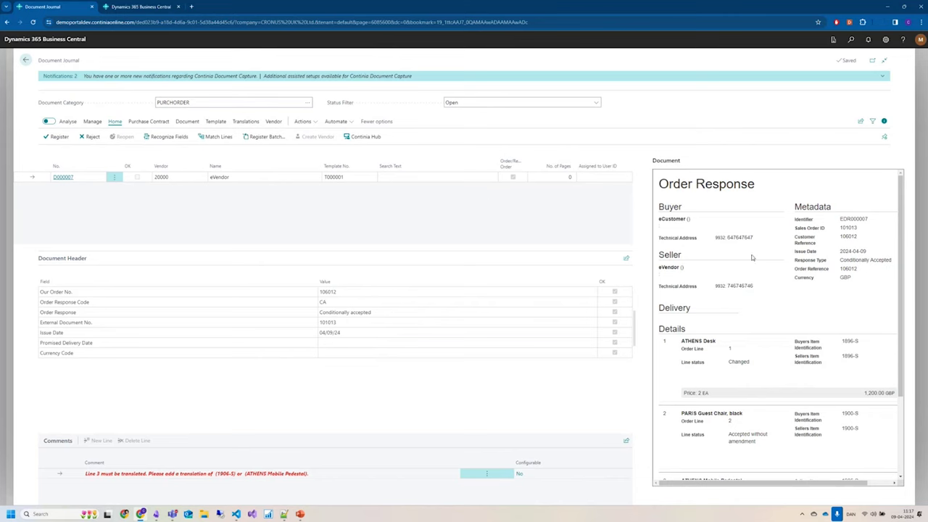
{"action": "left_click", "coordinate": [187, 122]}
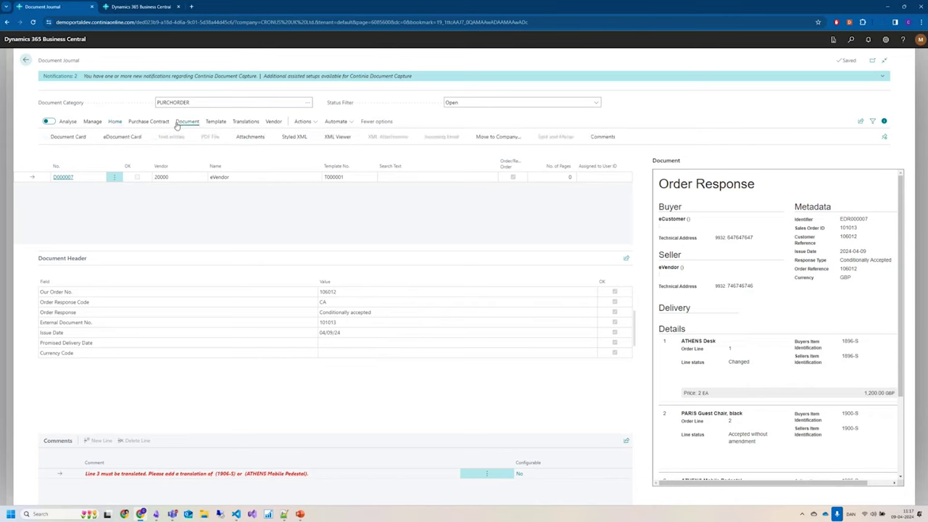
{"action": "left_click", "coordinate": [64, 137]}
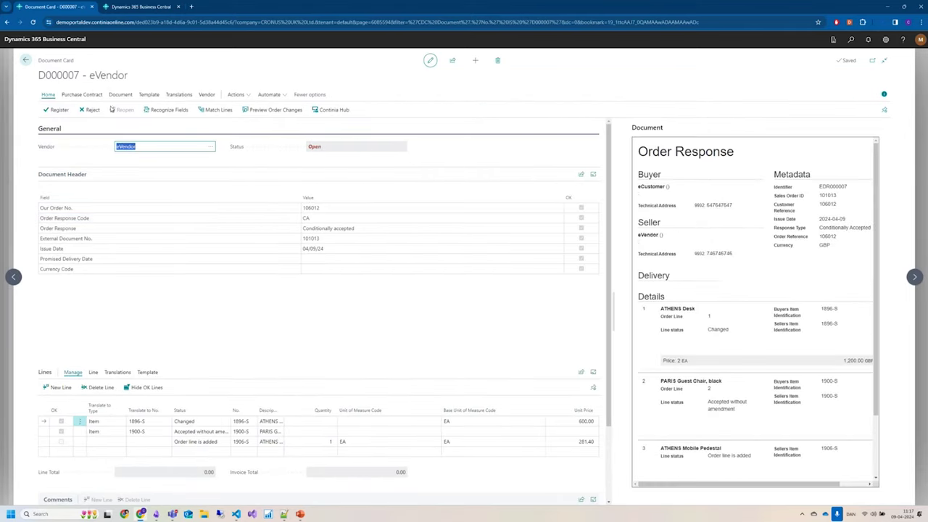
{"action": "scroll", "coordinate": [213, 317], "scroll_direction": "down", "scroll_amount": 1}
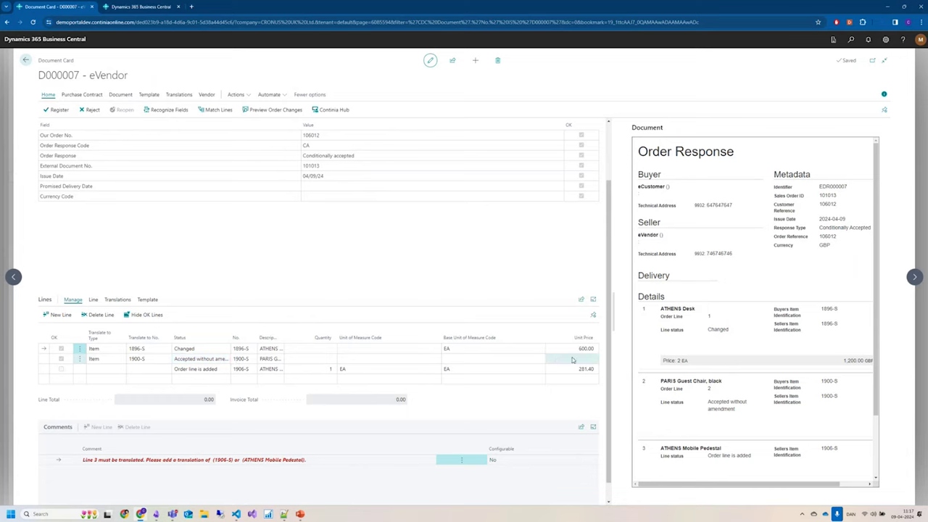
- Translate line 3 to Item 1906-S ATHENS Mobile Pedestal and preview order 106012's changes
{"action": "left_click", "coordinate": [120, 369]}
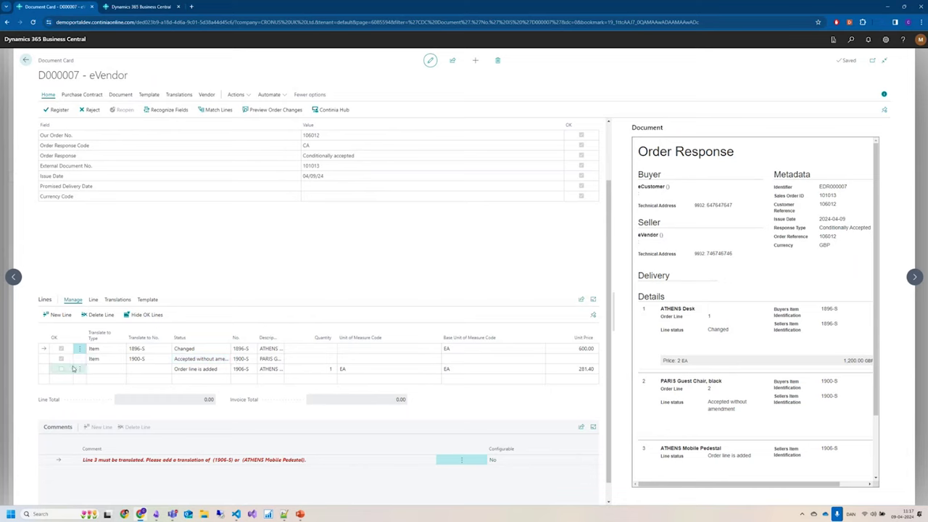
{"action": "left_click", "coordinate": [121, 369]}
{"action": "left_click", "coordinate": [109, 387]}
{"action": "left_click", "coordinate": [160, 370]}
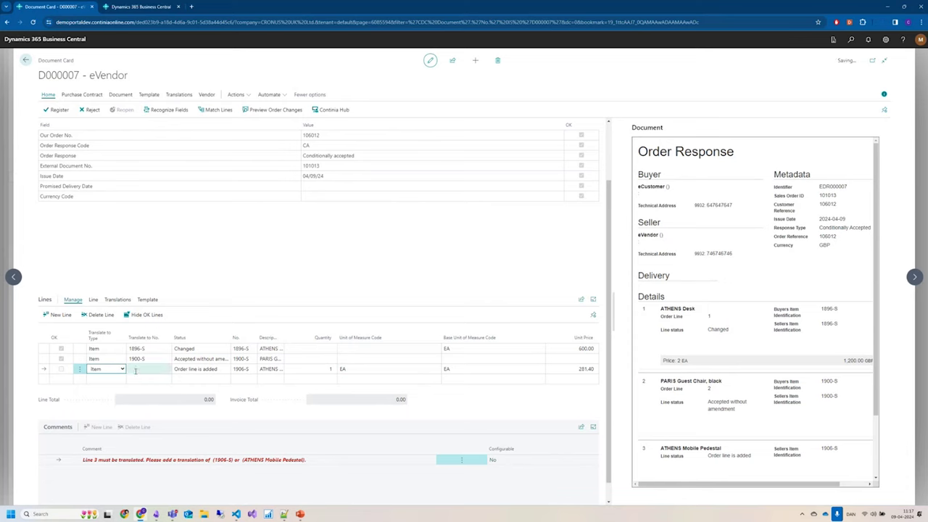
{"action": "left_click", "coordinate": [165, 369]}
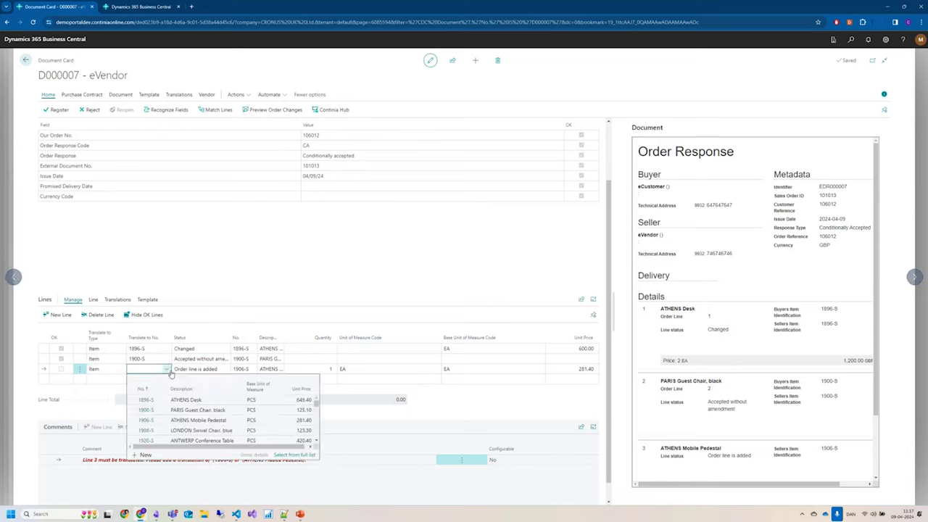
{"action": "left_click", "coordinate": [190, 421]}
{"action": "key", "text": "Tab"}
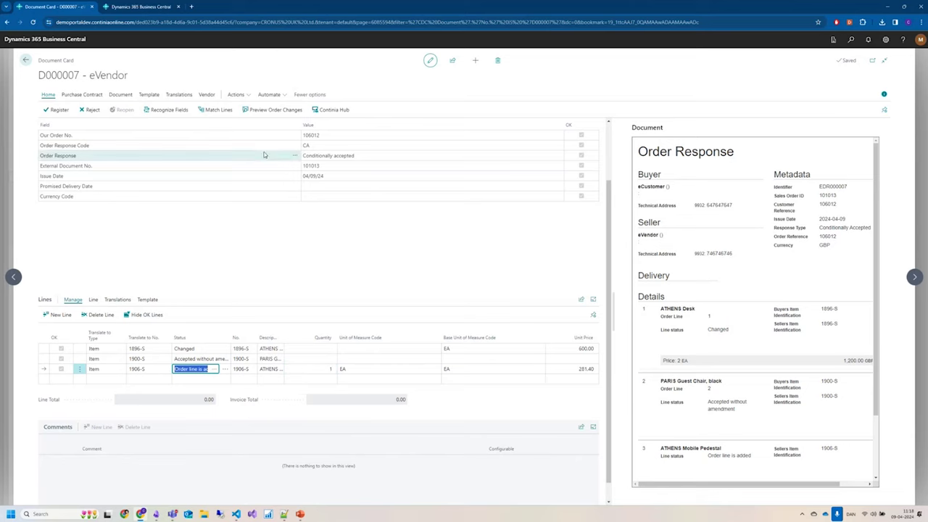
{"action": "left_click", "coordinate": [274, 114]}
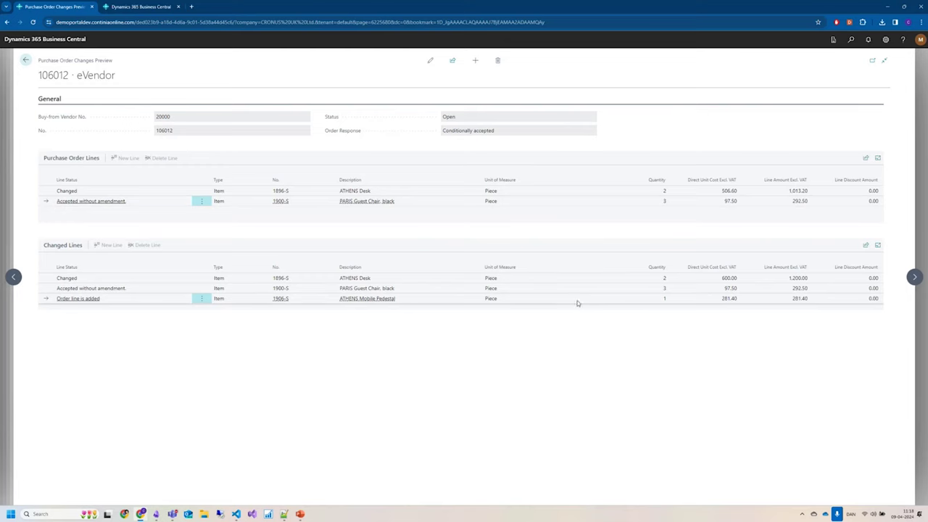
- Register the order response into purchase order 106012, adding the ATHENS Mobile Pedestal, then go back to Ready to Register
{"action": "left_click", "coordinate": [26, 60]}
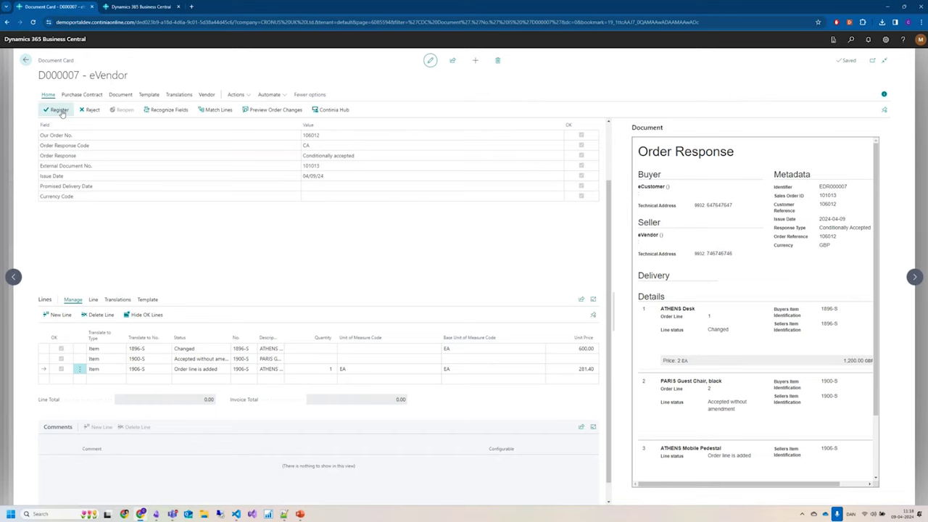
{"action": "left_click", "coordinate": [60, 110]}
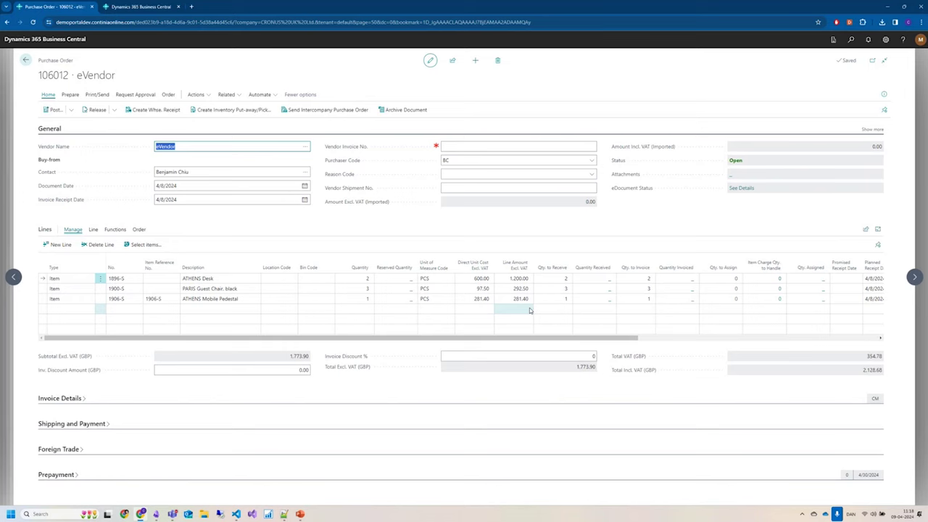
{"action": "left_click", "coordinate": [26, 60]}
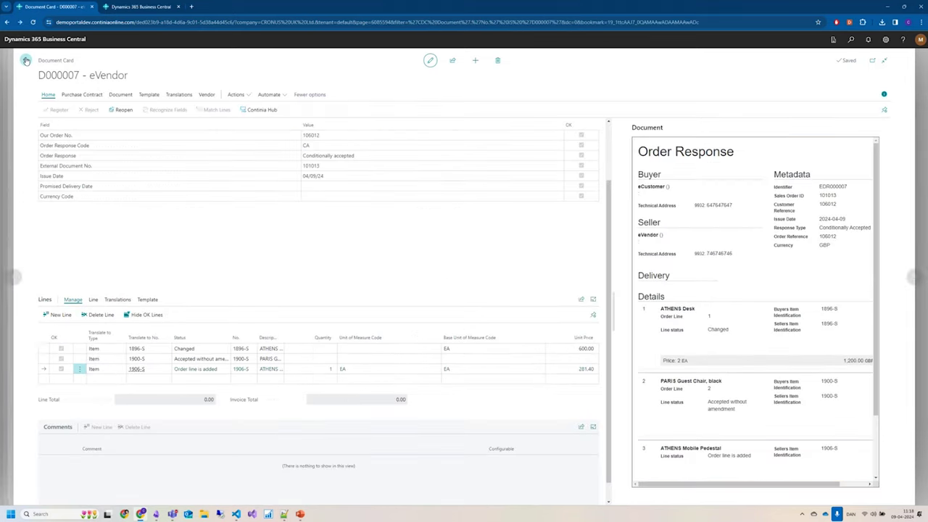
{"action": "left_click", "coordinate": [26, 60]}
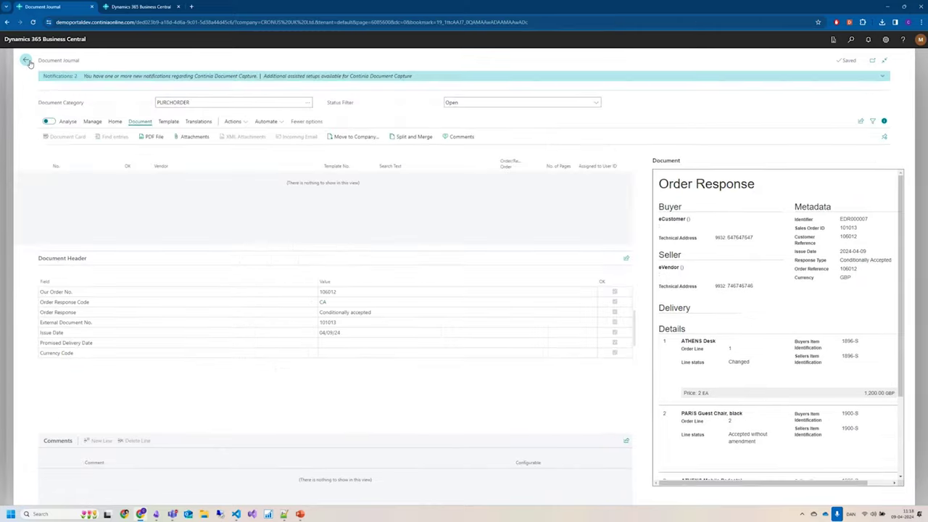
{"action": "left_click", "coordinate": [26, 61]}
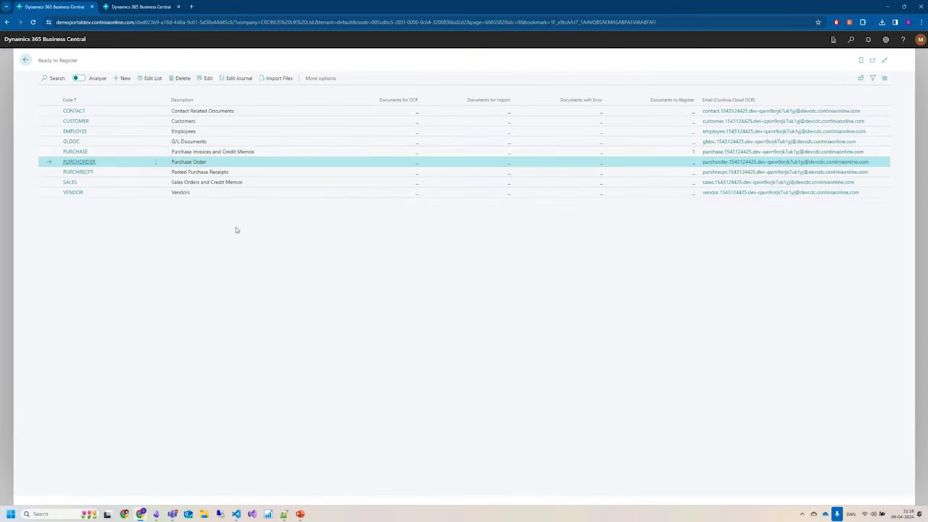
- In the PURCHASE journal, re-recognize fields on D000008 against order 106012 and register purchase invoice 107215
{"action": "left_click", "coordinate": [76, 153]}
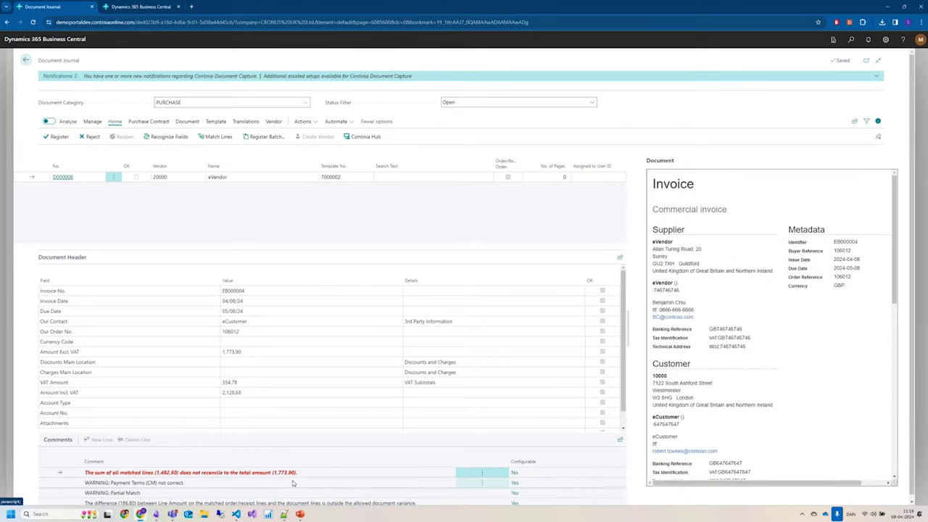
{"action": "scroll", "coordinate": [297, 486], "scroll_direction": "down", "scroll_amount": 1}
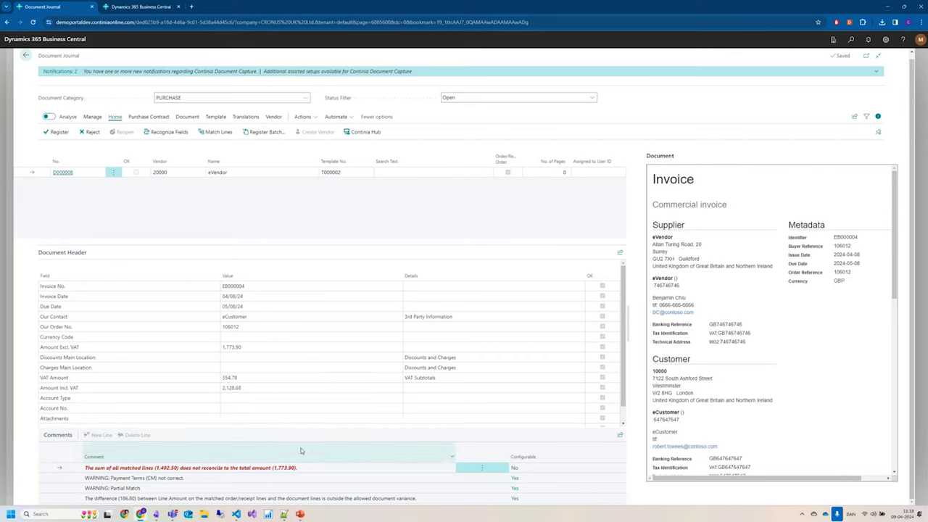
{"action": "left_click", "coordinate": [172, 135]}
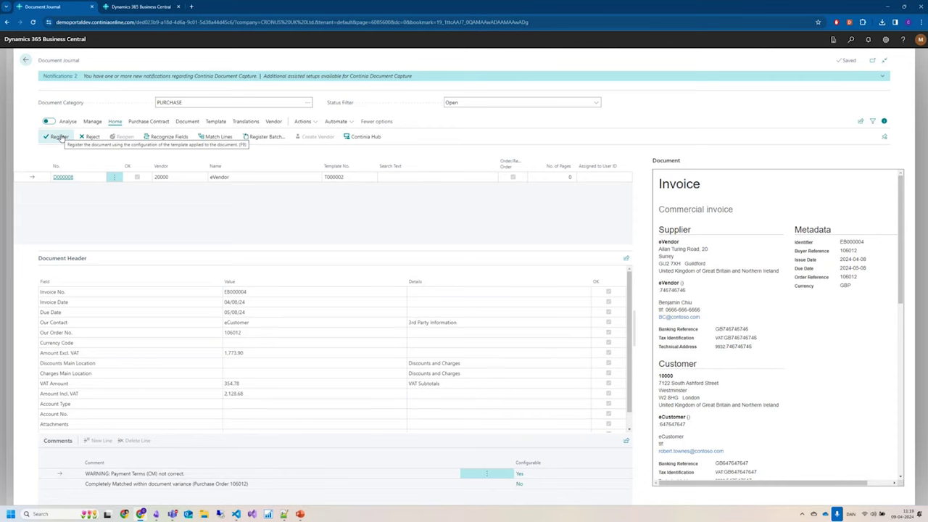
{"action": "left_click", "coordinate": [187, 122]}
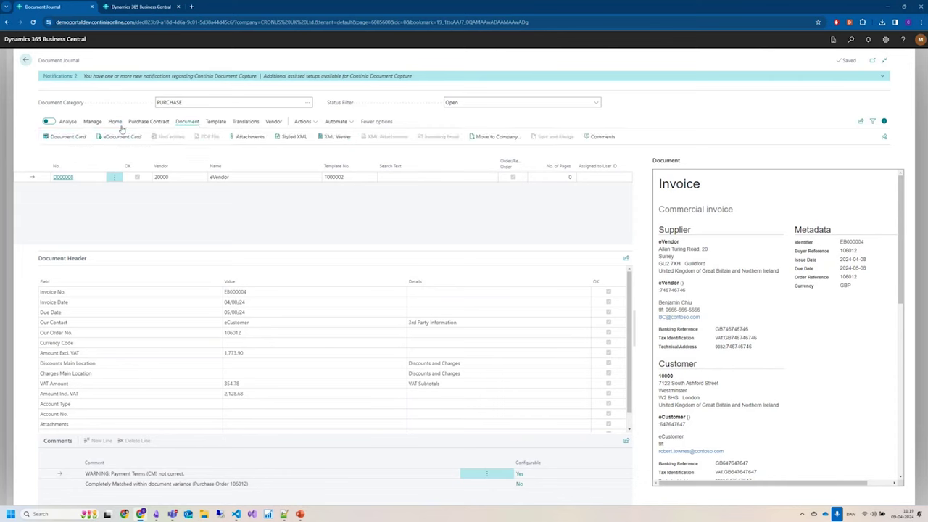
{"action": "left_click", "coordinate": [92, 122]}
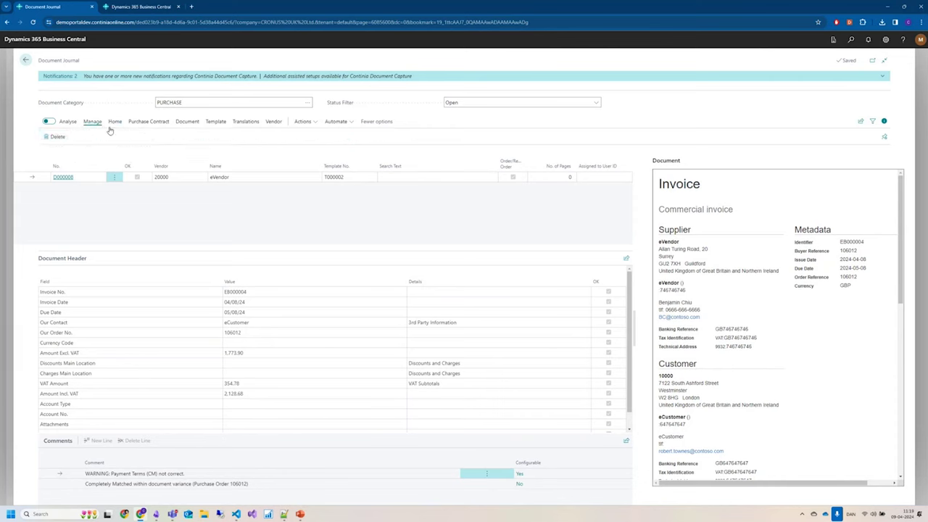
{"action": "left_click", "coordinate": [114, 122]}
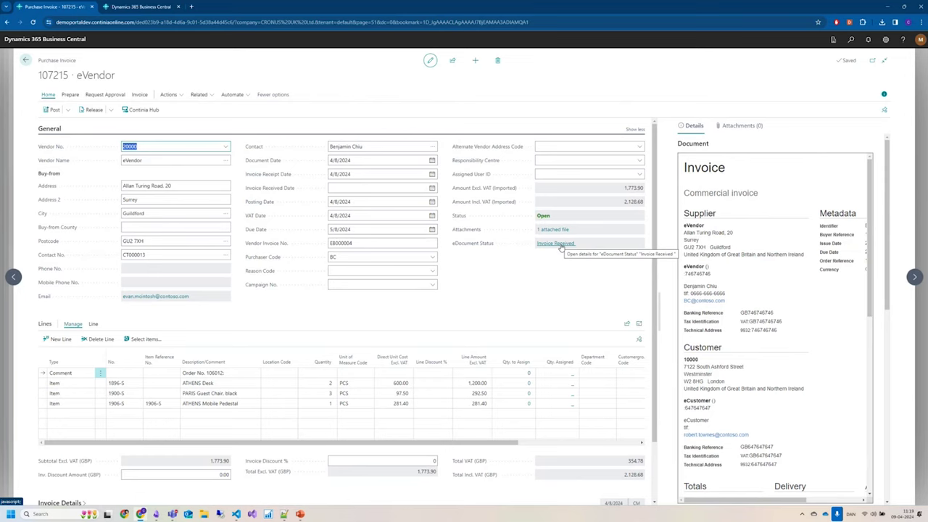
{"action": "left_click", "coordinate": [560, 244]}
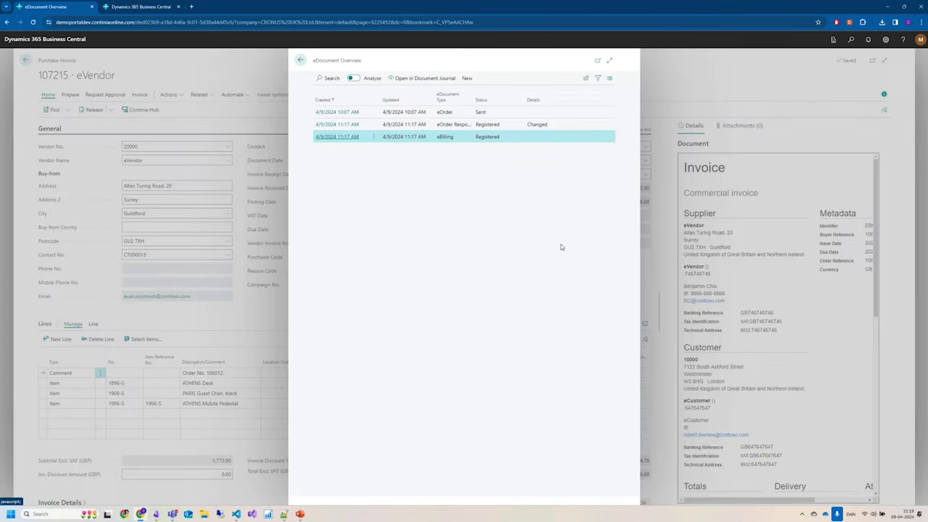
{"action": "left_click", "coordinate": [499, 129]}
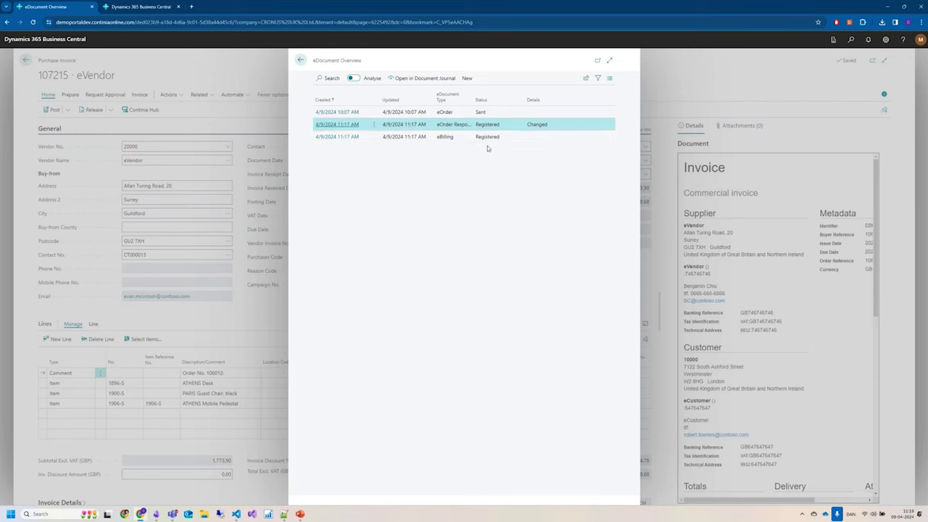
{"action": "left_click", "coordinate": [484, 140]}
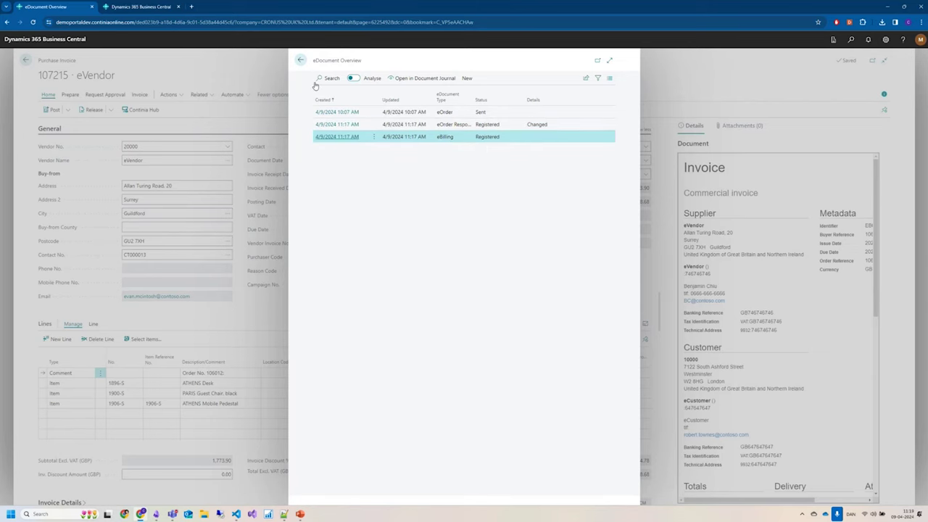
{"action": "left_click", "coordinate": [336, 137]}
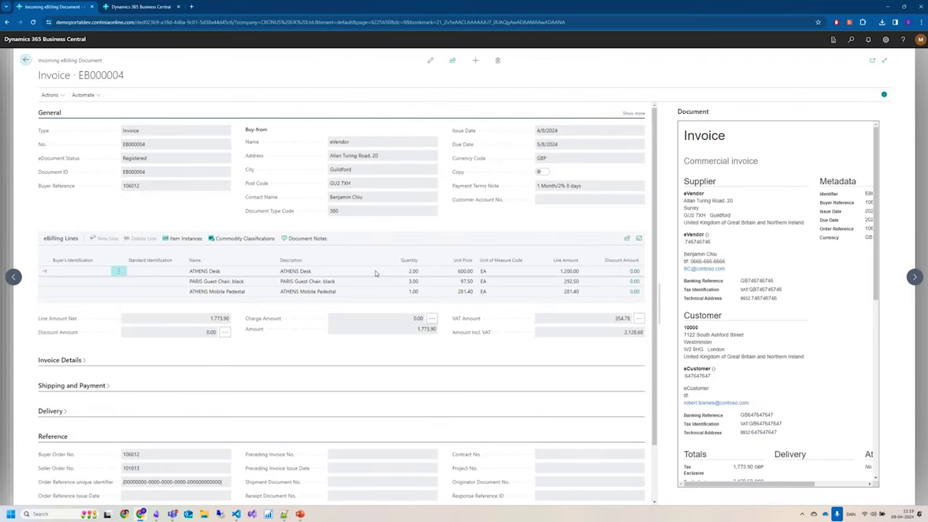
{"action": "left_click", "coordinate": [26, 61]}
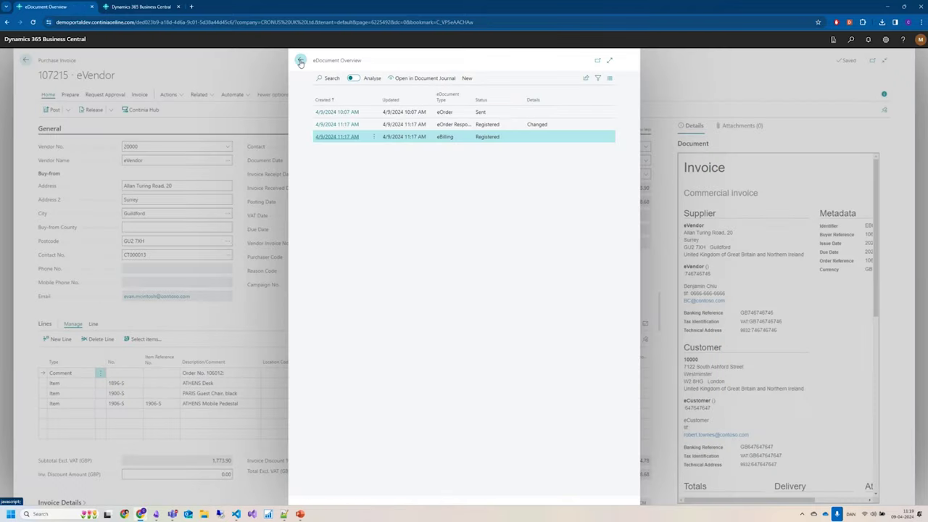
{"action": "left_click", "coordinate": [301, 61]}
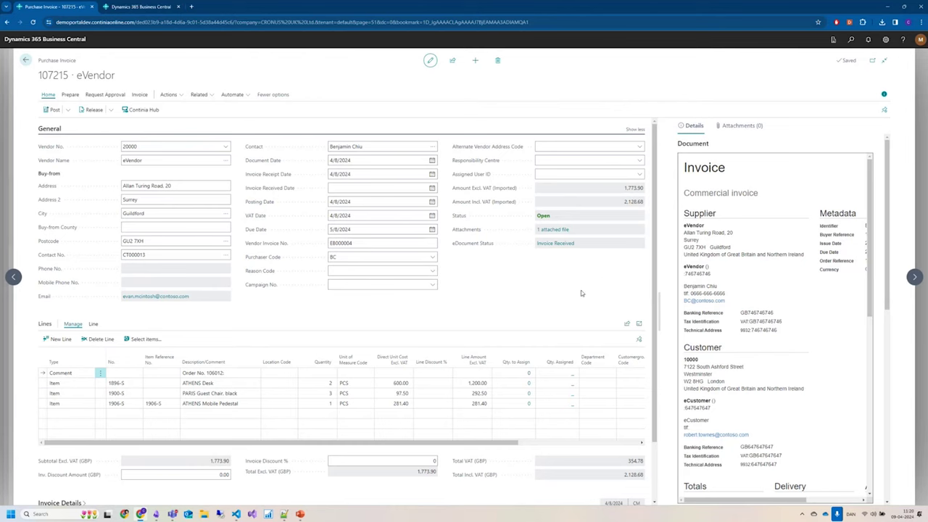
{"action": "left_click", "coordinate": [851, 42]}
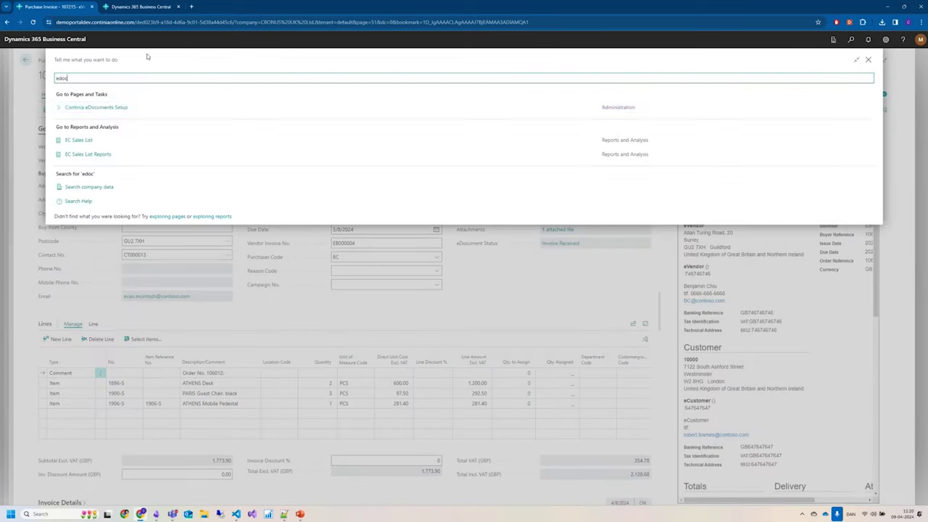
{"action": "left_click", "coordinate": [117, 108]}
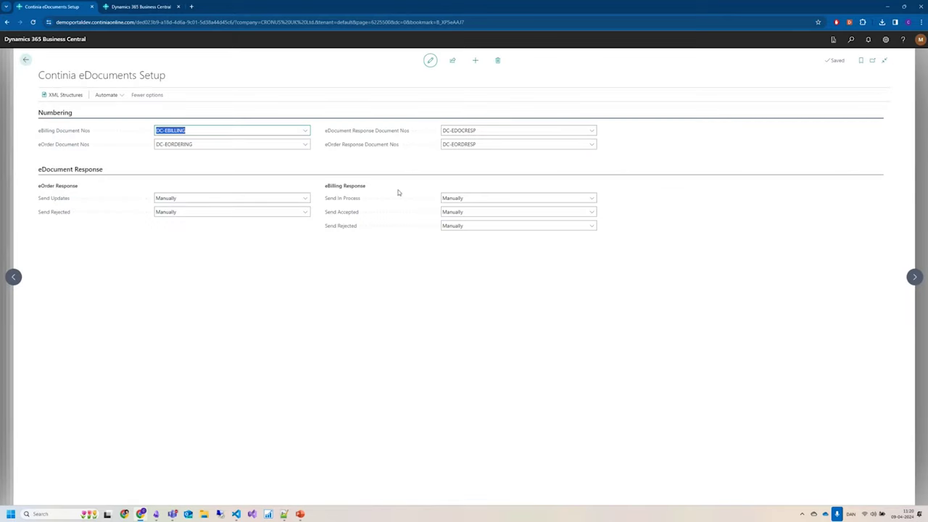
{"action": "left_click", "coordinate": [325, 189]}
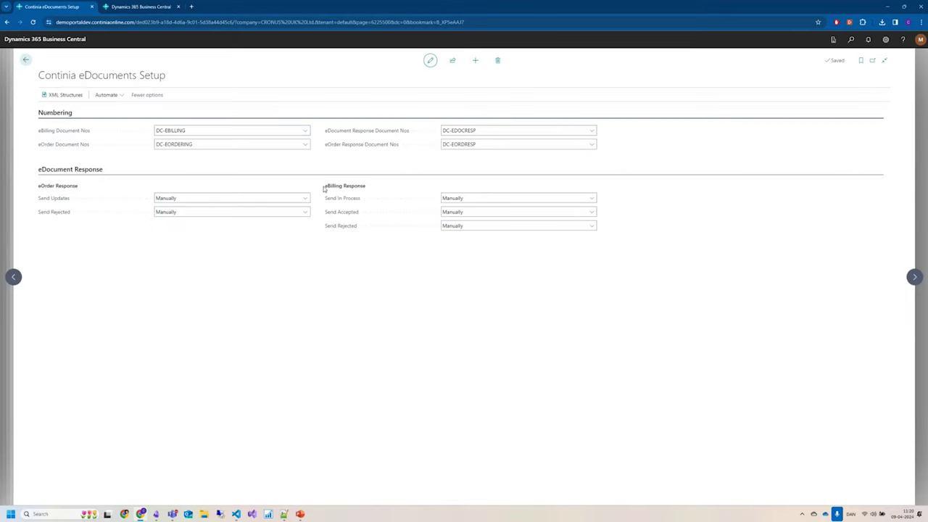
{"action": "left_click", "coordinate": [479, 199]}
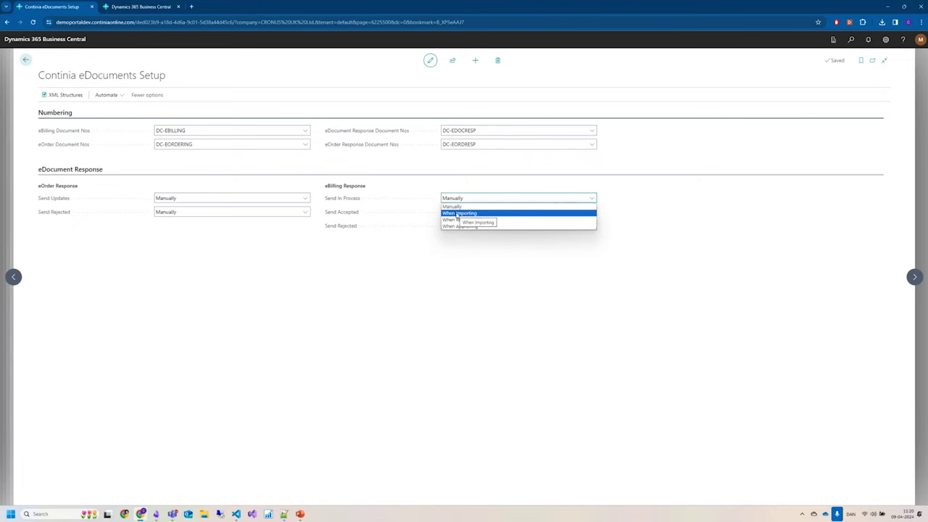
{"action": "left_click", "coordinate": [479, 227]}
{"action": "left_click", "coordinate": [483, 213]}
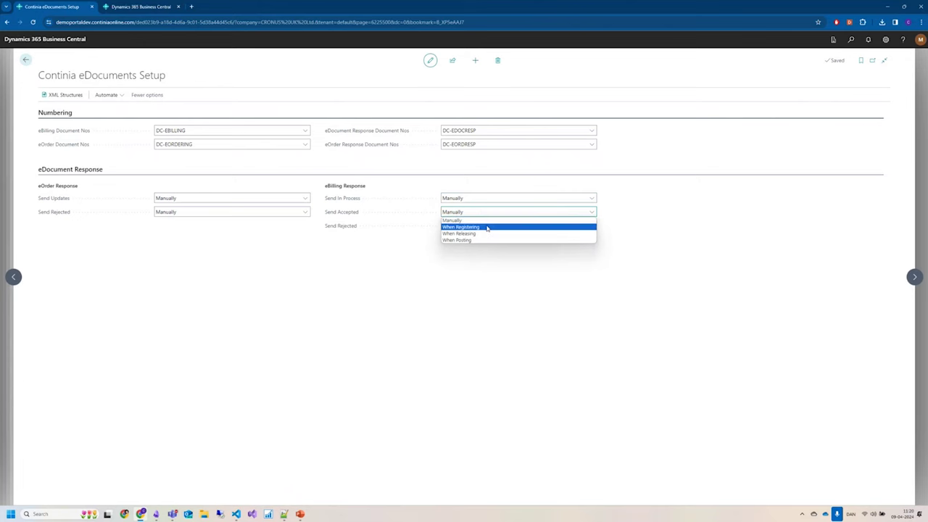
{"action": "left_click", "coordinate": [468, 245]}
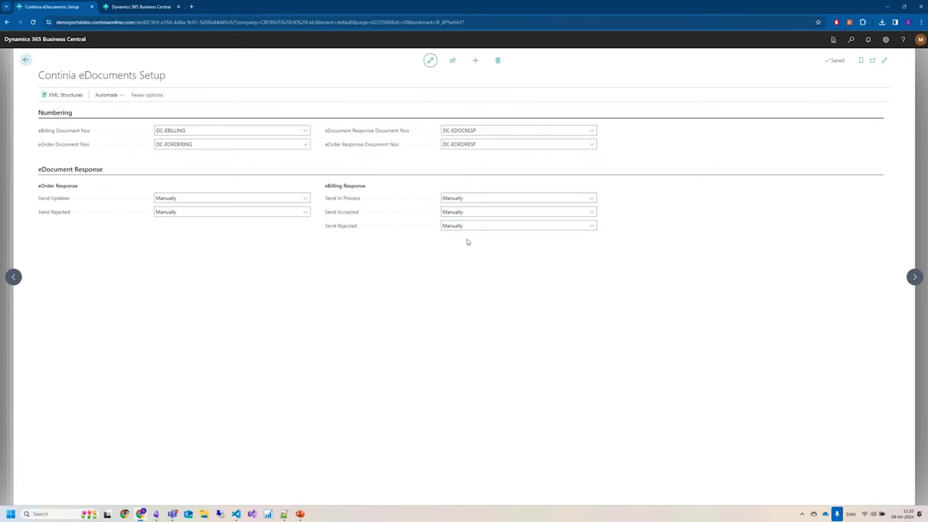
{"action": "left_click", "coordinate": [475, 227]}
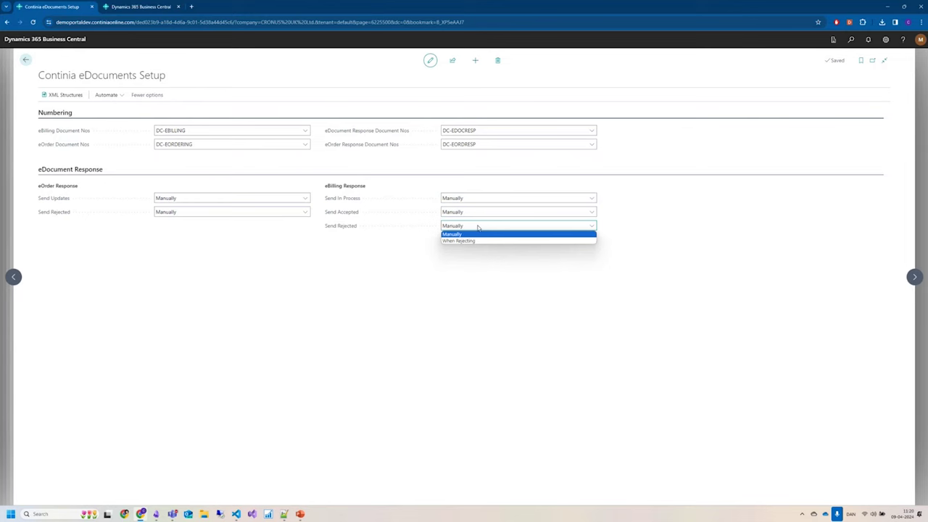
{"action": "left_click", "coordinate": [478, 227]}
{"action": "left_click", "coordinate": [25, 59]}
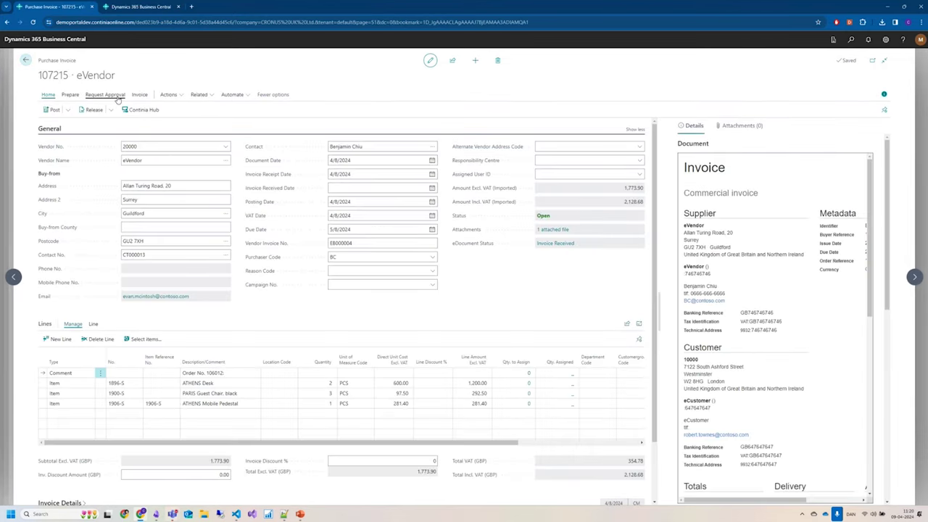
- Send an Accepted electronic confirmation for invoice 107215, creating eBilling response EDR000009
{"action": "left_click", "coordinate": [138, 96]}
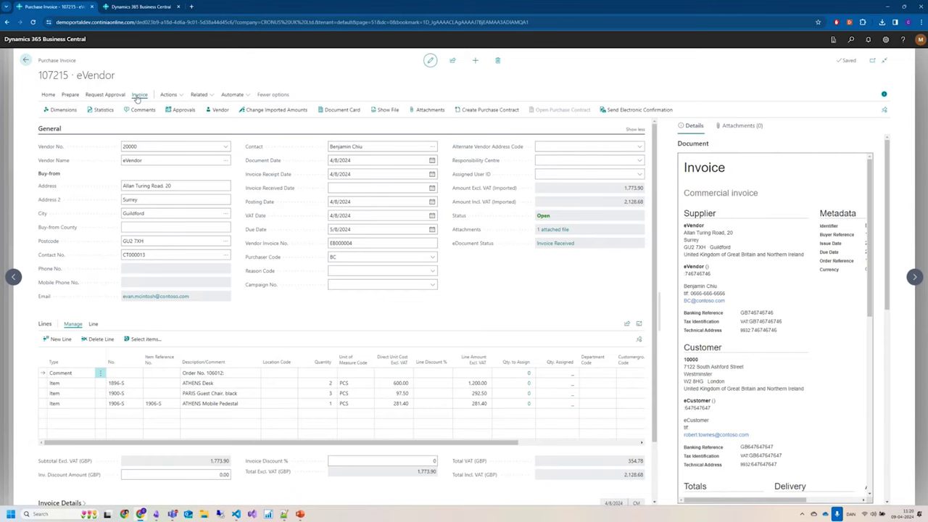
{"action": "left_click", "coordinate": [635, 111]}
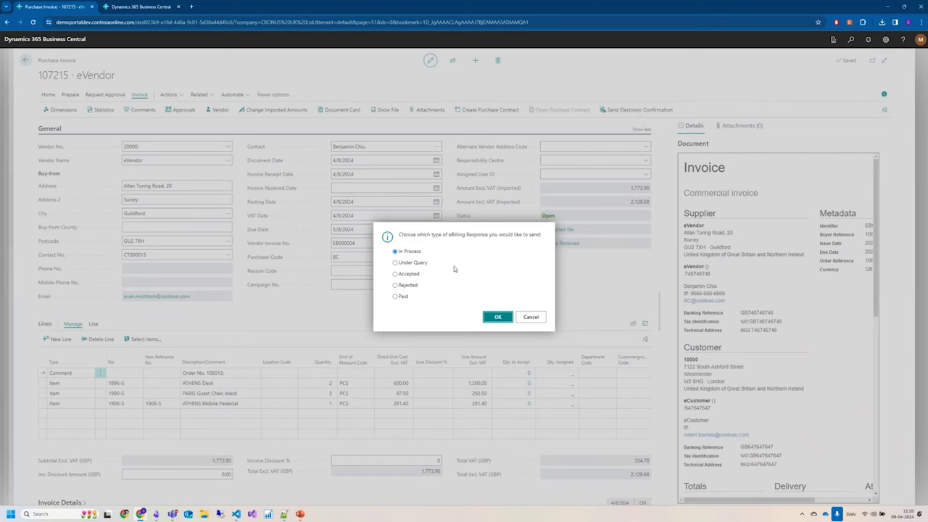
{"action": "left_click", "coordinate": [415, 277]}
{"action": "left_click", "coordinate": [496, 317]}
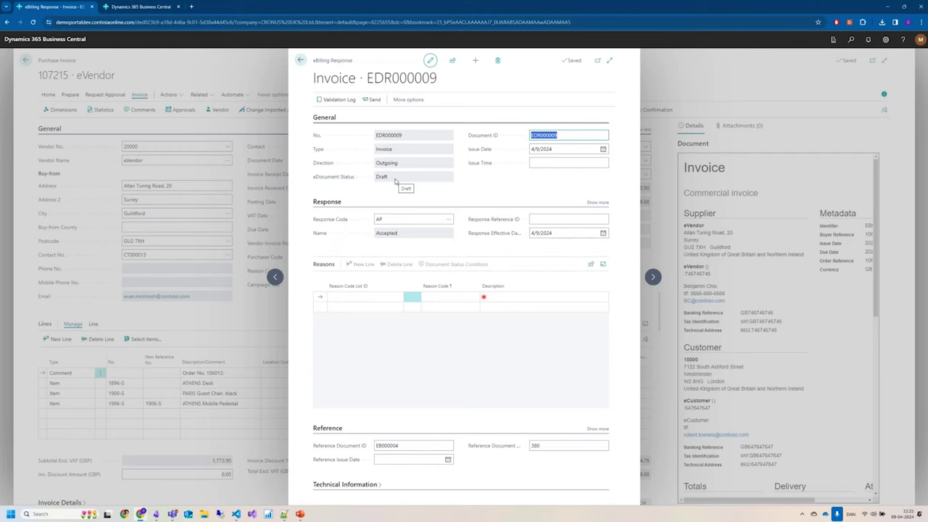
- Set the response code of EDR000009 to CA, Conditionally accepted
{"action": "left_click", "coordinate": [450, 221]}
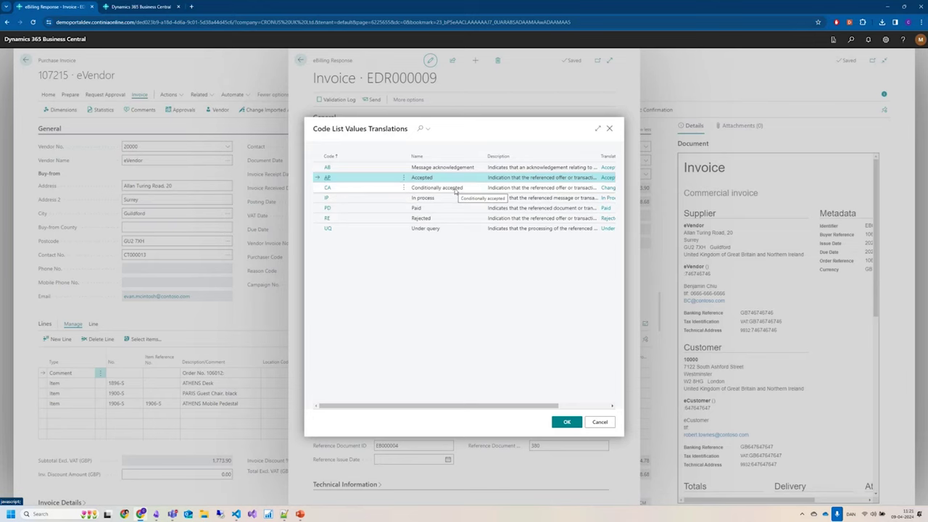
{"action": "left_click", "coordinate": [455, 189]}
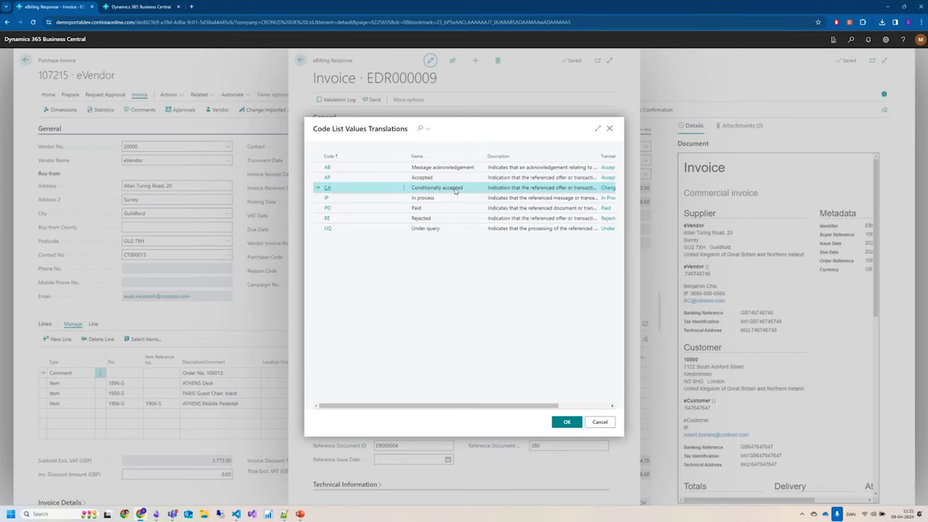
{"action": "left_click", "coordinate": [566, 422]}
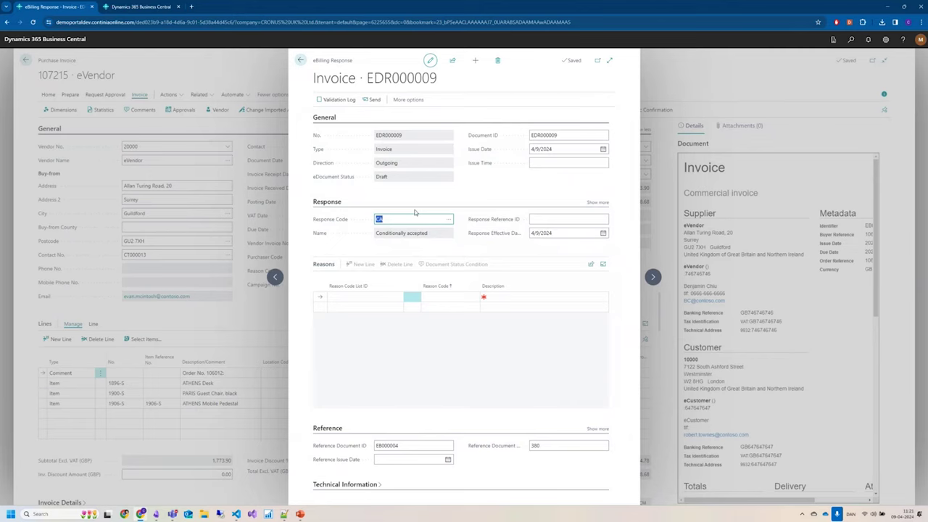
{"action": "left_click", "coordinate": [388, 296]}
- Add an OPStatusReason reason line with code UNR, description 'Not recognized - lets talk'
{"action": "left_click", "coordinate": [399, 297]}
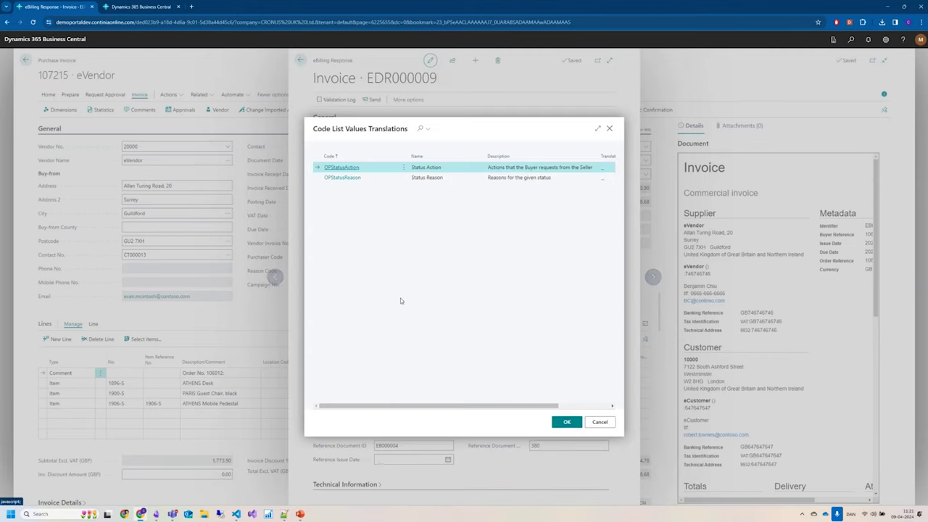
{"action": "left_click", "coordinate": [377, 179]}
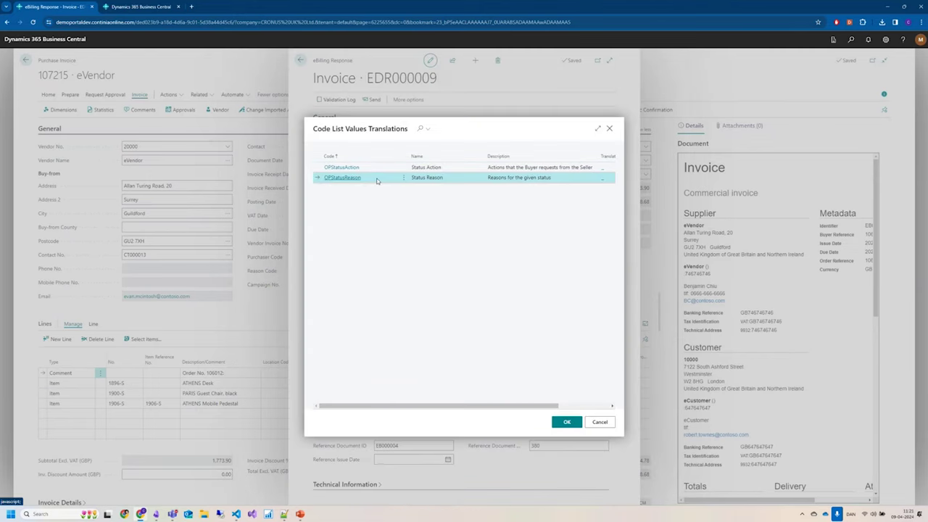
{"action": "left_click", "coordinate": [566, 422]}
{"action": "left_click", "coordinate": [471, 297]}
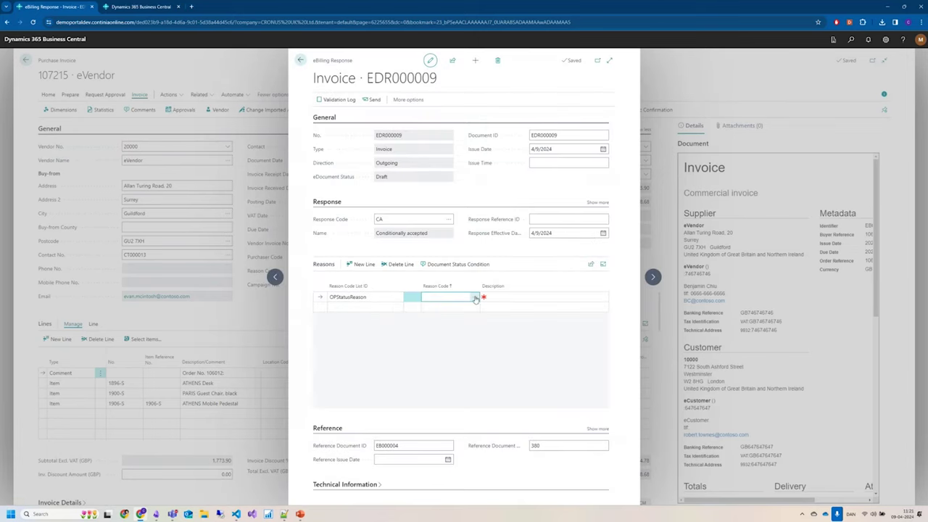
{"action": "left_click", "coordinate": [475, 298]}
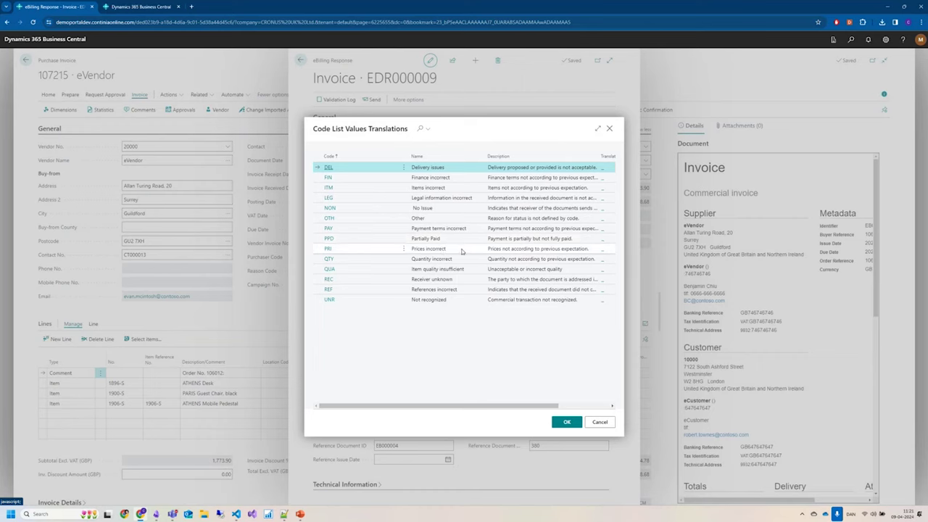
{"action": "left_click", "coordinate": [459, 300]}
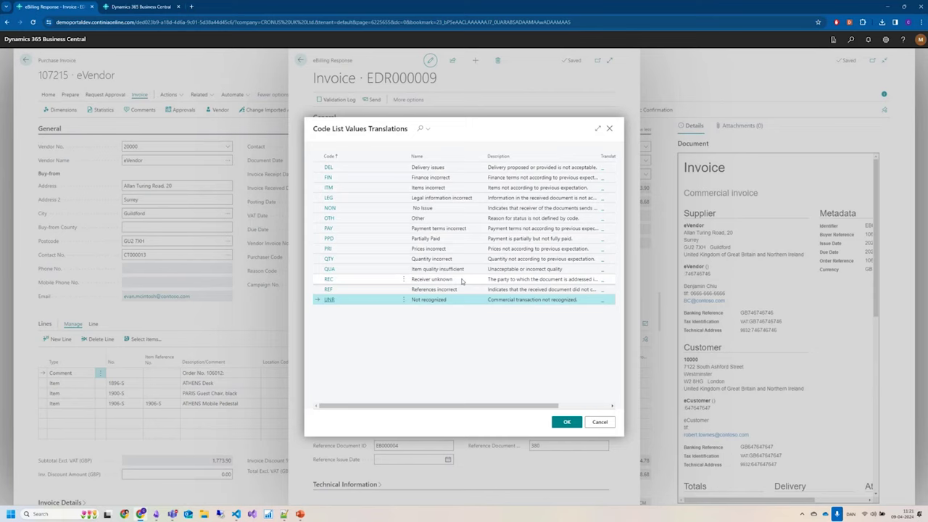
{"action": "left_click", "coordinate": [564, 421]}
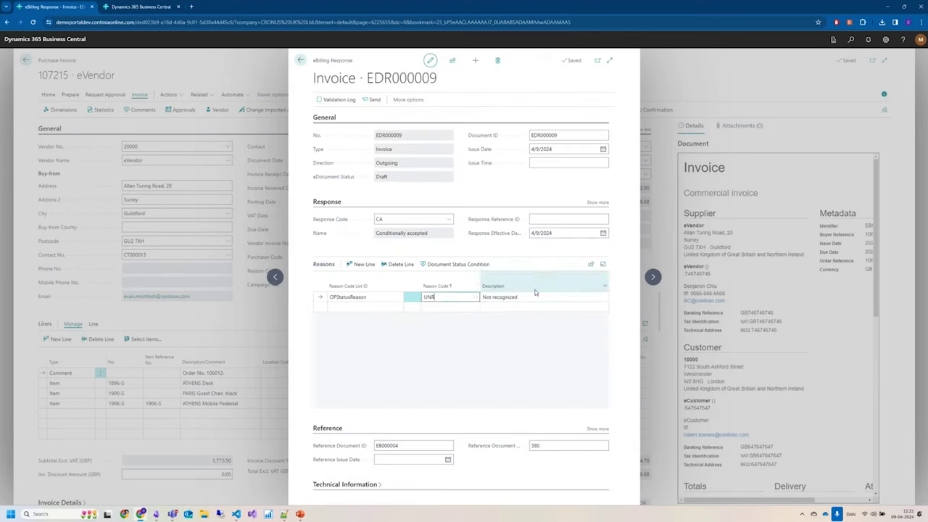
{"action": "left_click", "coordinate": [532, 298]}
{"action": "type", "text": "-"}
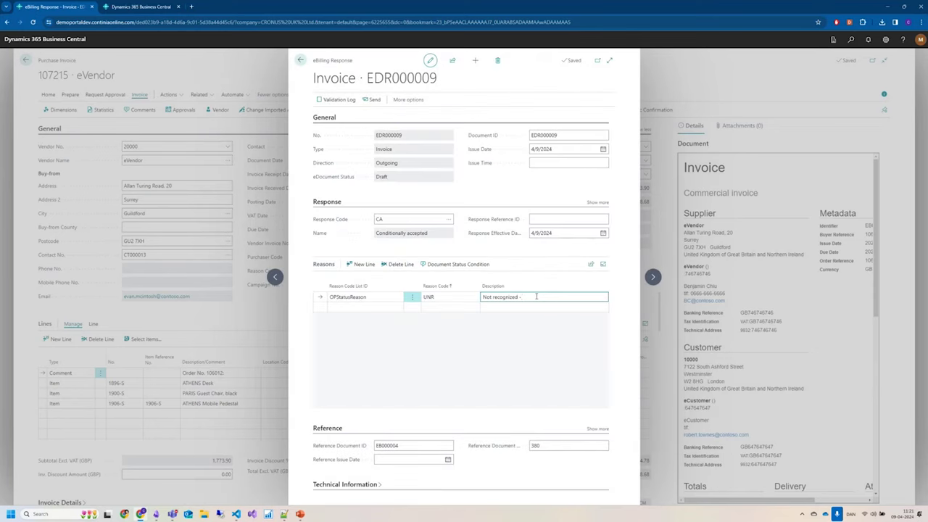
{"action": "type", "text": " lets talk"}
- Clear the Reference Document Type value 380 and send the response
{"action": "left_click", "coordinate": [563, 445]}
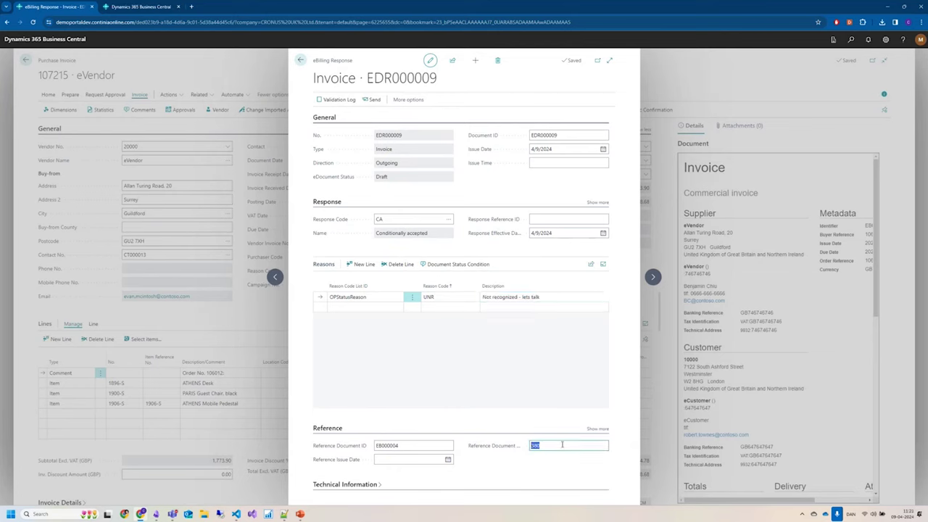
{"action": "key", "text": "BackSpace"}
{"action": "left_click", "coordinate": [371, 101]}
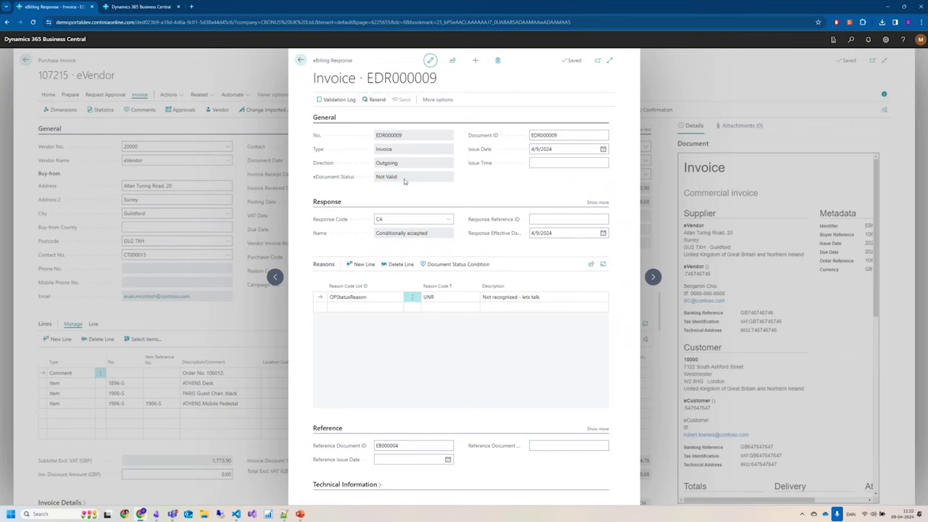
- Check the validation log, re-enter reference document type 380, and resend EDR000009
{"action": "left_click", "coordinate": [343, 100]}
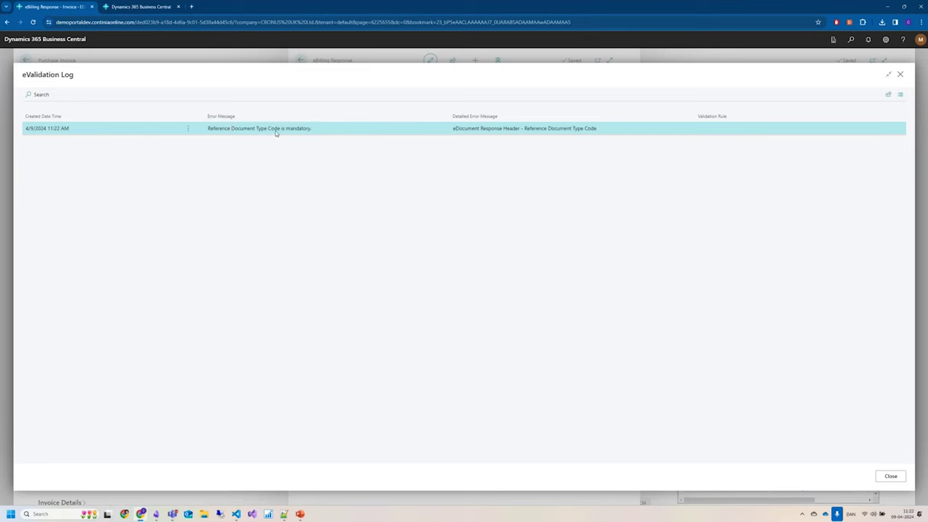
{"action": "left_click", "coordinate": [890, 477]}
{"action": "left_click", "coordinate": [556, 446]}
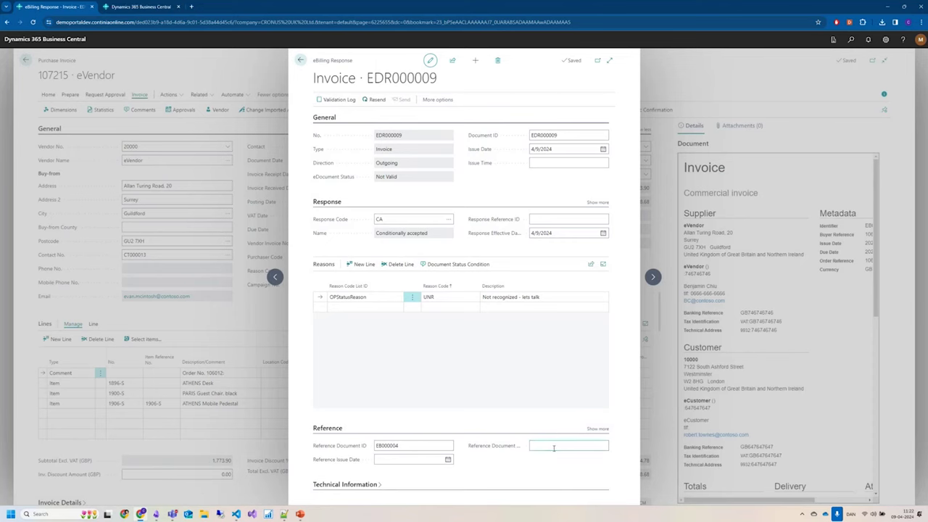
{"action": "type", "text": "380"}
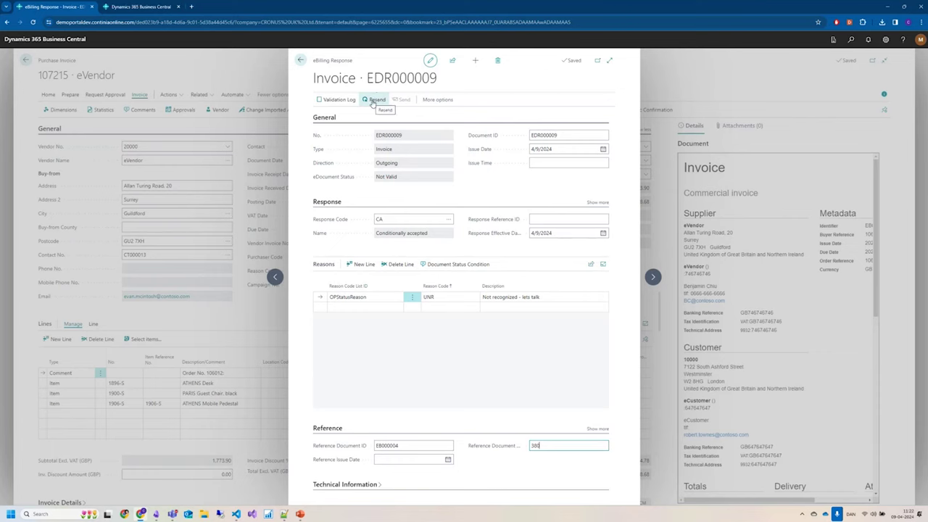
{"action": "left_click", "coordinate": [372, 101]}
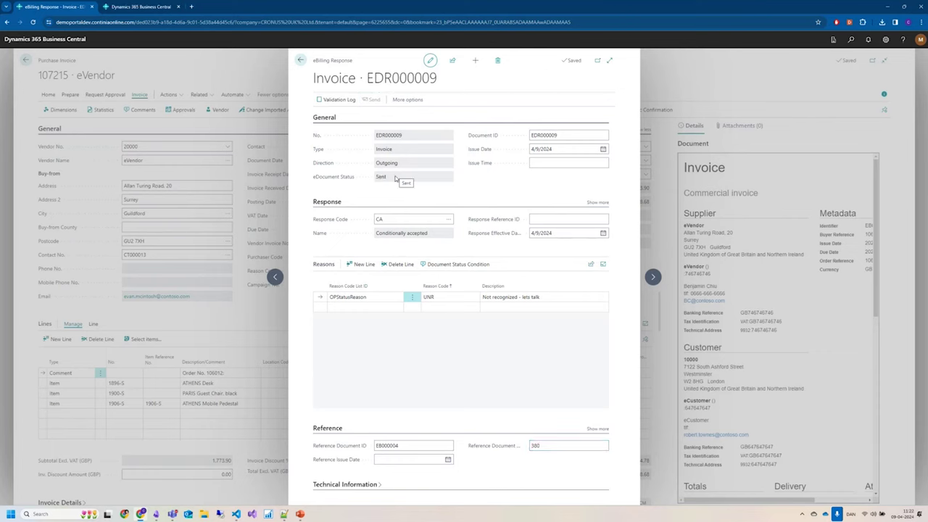
- Close the response and reload the other paused Business Central session
{"action": "left_click", "coordinate": [302, 61]}
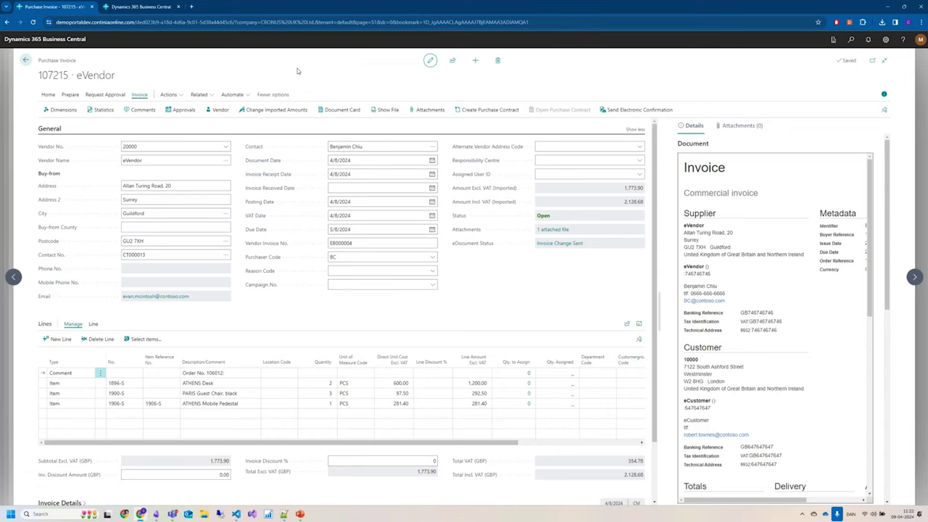
{"action": "left_click", "coordinate": [132, 6]}
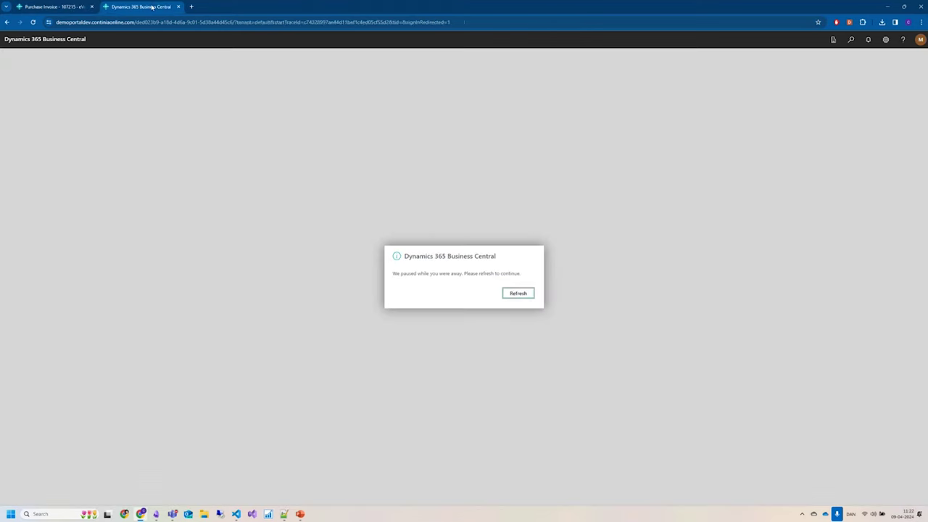
{"action": "left_click", "coordinate": [520, 293]}
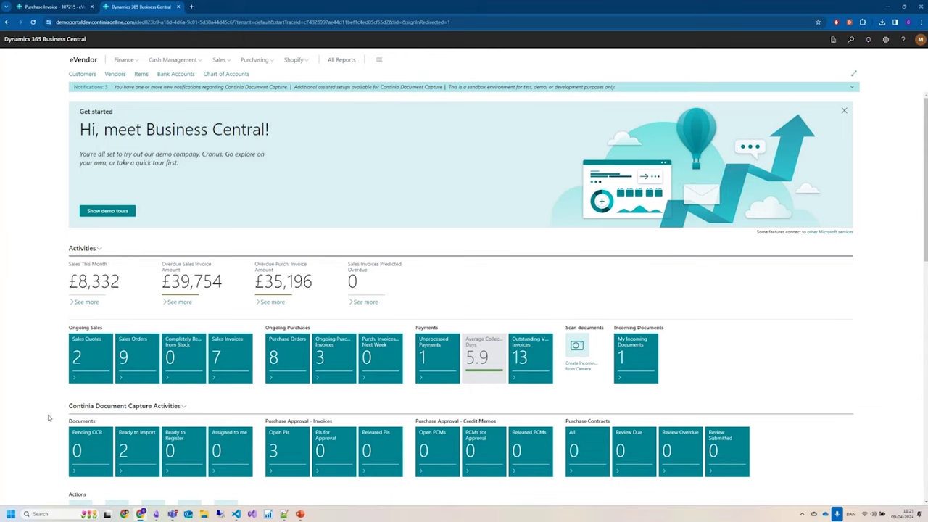
- Open the Ready to Import tile from the Role Center to list the two Peppol documents
{"action": "scroll", "coordinate": [53, 411], "scroll_direction": "down", "scroll_amount": 1}
{"action": "scroll", "coordinate": [54, 412], "scroll_direction": "up", "scroll_amount": 1}
{"action": "scroll", "coordinate": [54, 411], "scroll_direction": "down", "scroll_amount": 1}
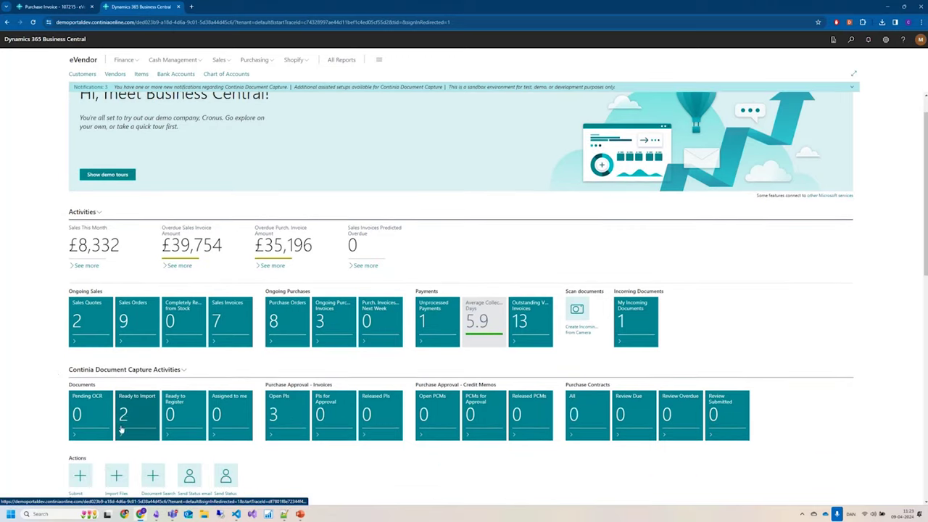
{"action": "scroll", "coordinate": [125, 419], "scroll_direction": "down", "scroll_amount": 1}
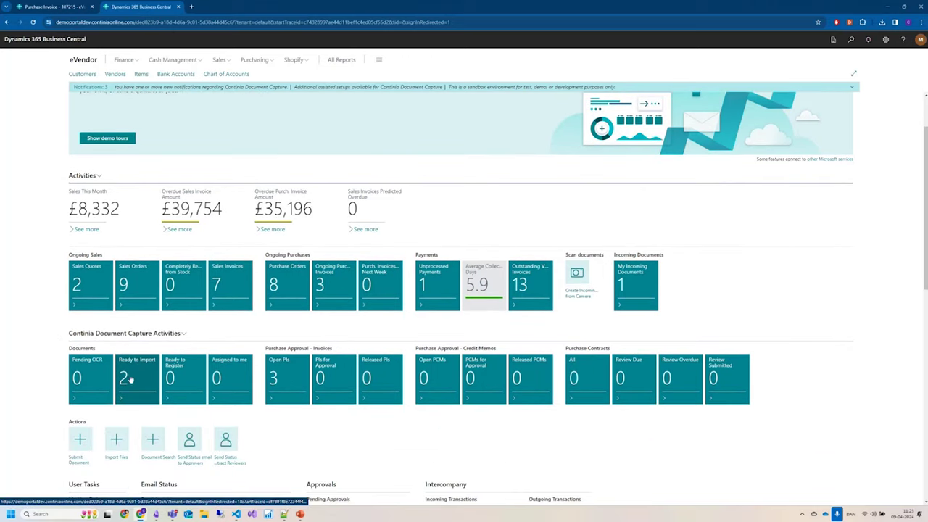
{"action": "left_click", "coordinate": [145, 375]}
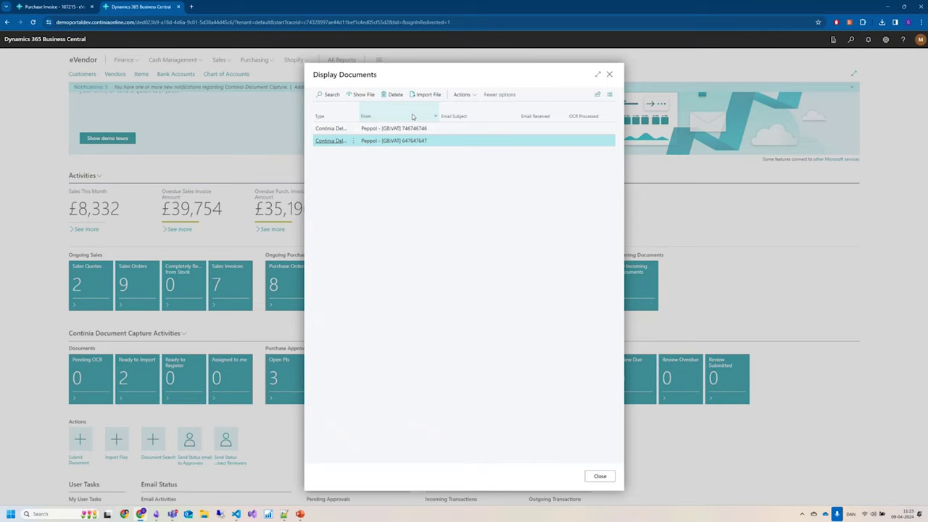
- Close the Display Documents list and run Import Files on the waiting Peppol documents
{"action": "left_click", "coordinate": [609, 74]}
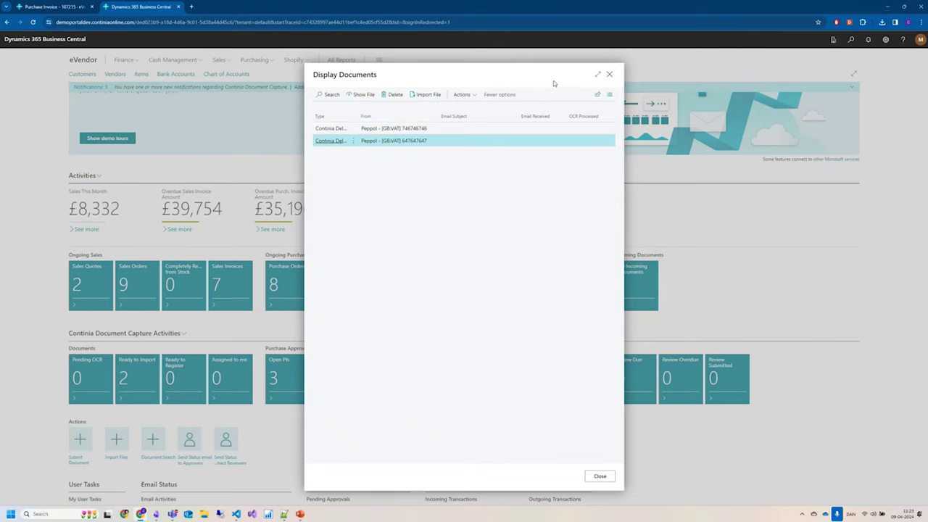
{"action": "left_click", "coordinate": [116, 439]}
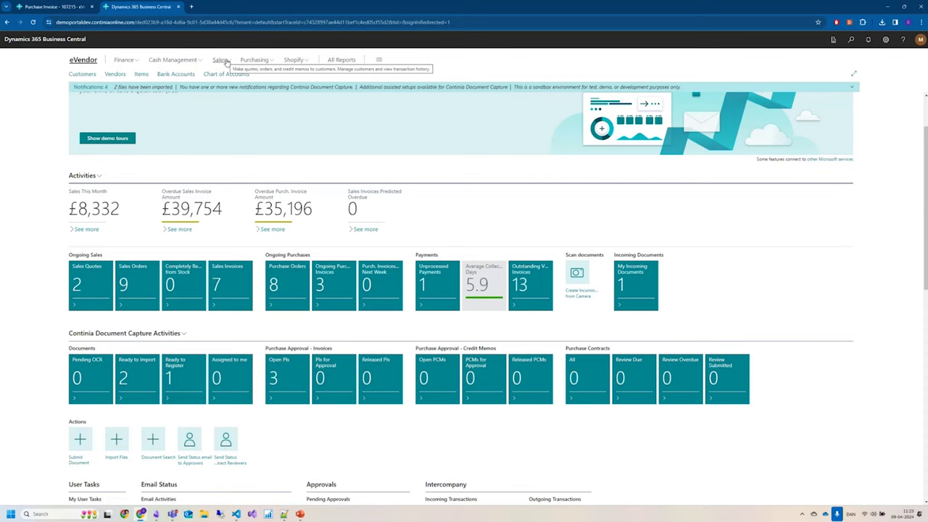
- Open Posted Sales Invoices and view the eDocuments for invoice 103218
{"action": "left_click", "coordinate": [223, 60]}
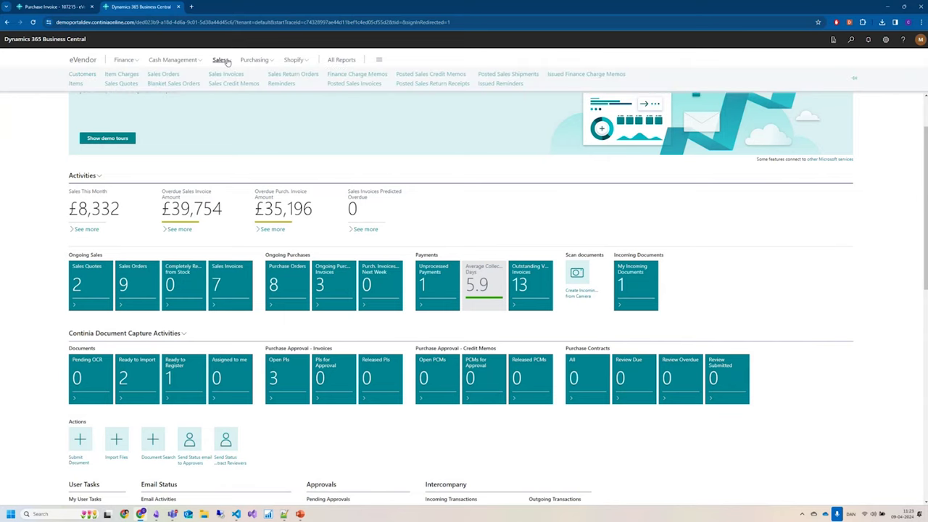
{"action": "left_click", "coordinate": [354, 83]}
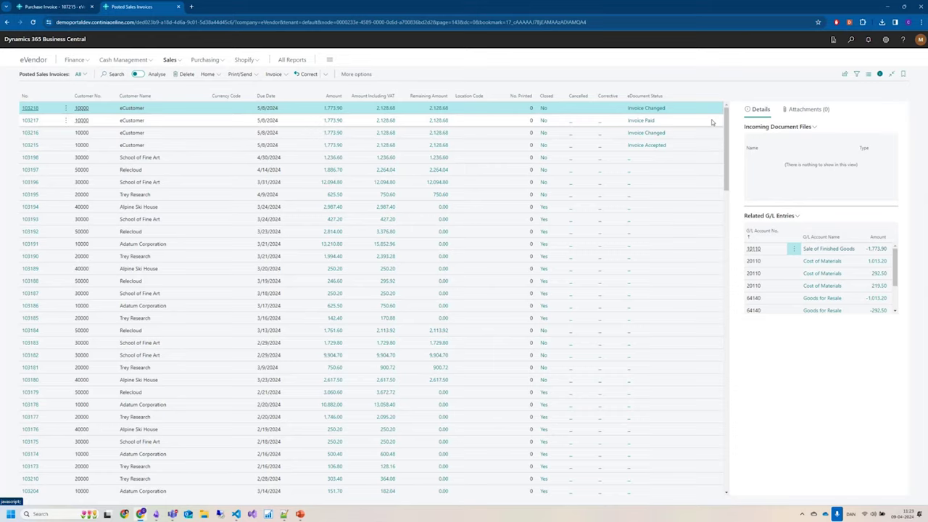
{"action": "left_click", "coordinate": [656, 109]}
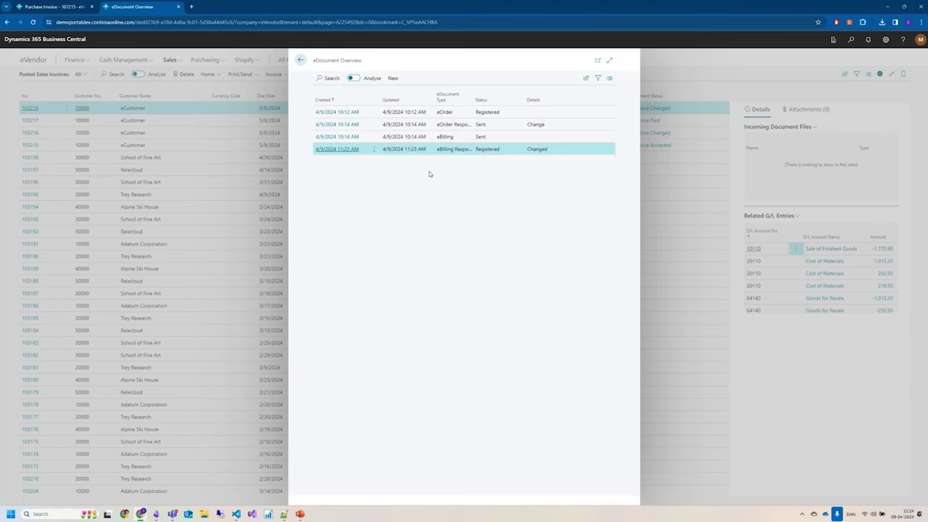
- Read the UNR reason 'Not recognized - lets talk' in its eBilling response, then return to the list
{"action": "left_click", "coordinate": [341, 150]}
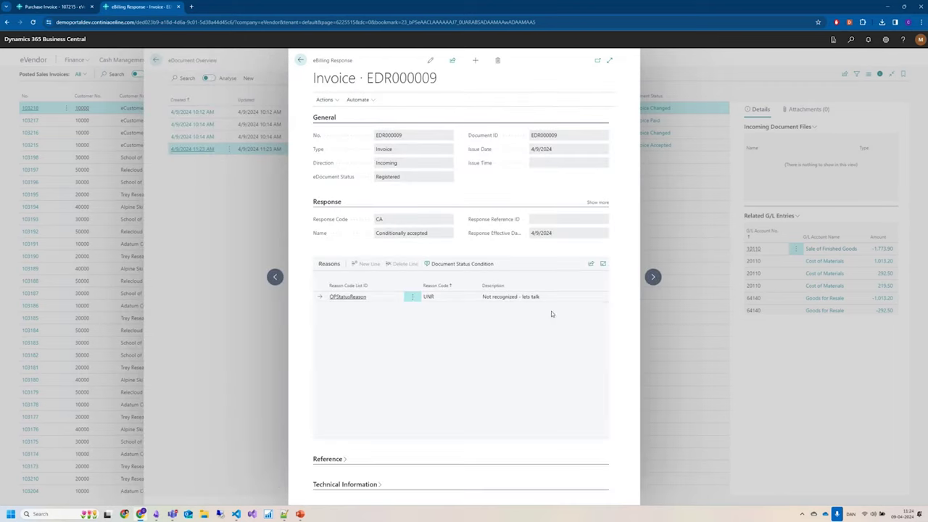
{"action": "left_click_drag", "start_coordinate": [483, 298], "coordinate": [546, 300]}
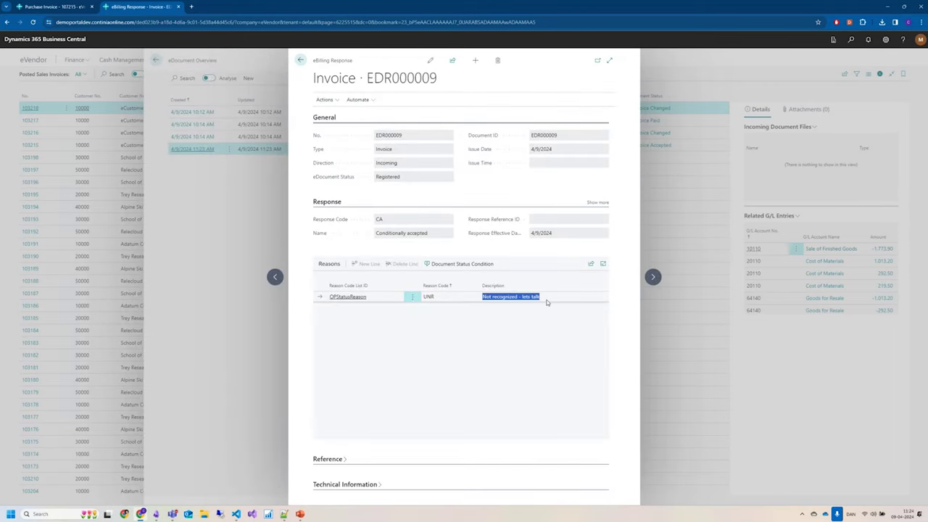
{"action": "left_click", "coordinate": [301, 61]}
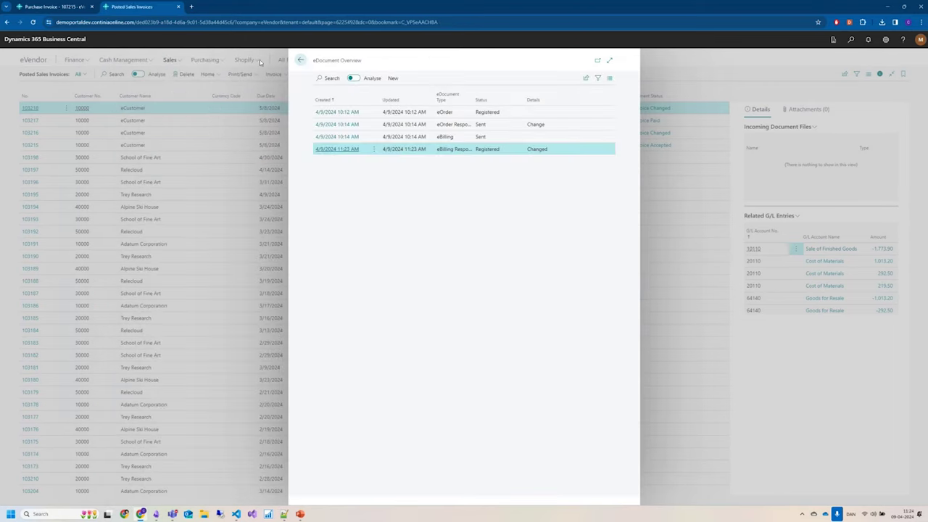
{"action": "left_click", "coordinate": [302, 61]}
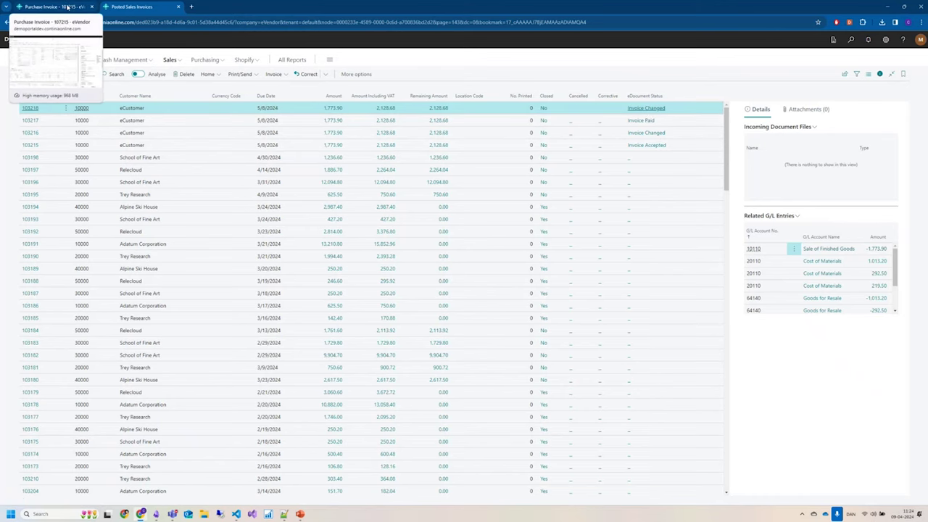
- Switch back to the main session and open the documents Ready to Register from the Role Center
{"action": "left_click", "coordinate": [67, 7]}
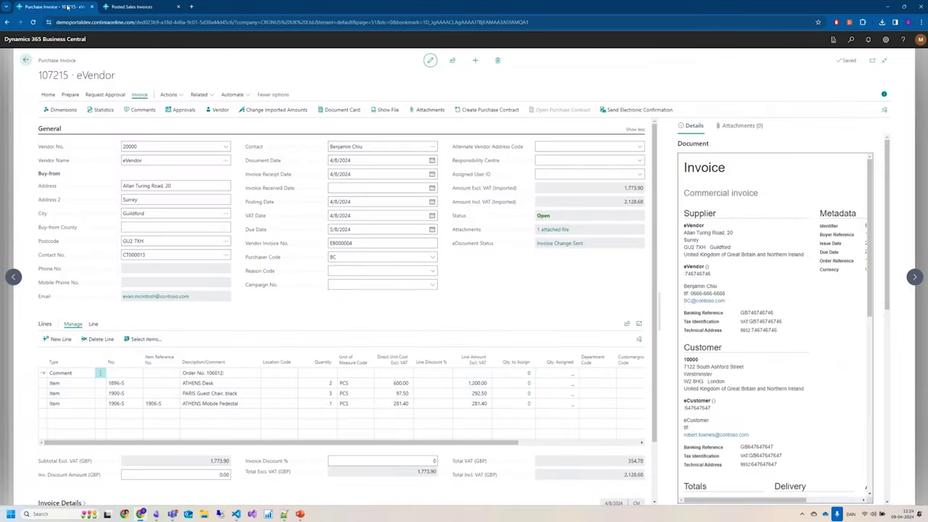
{"action": "left_click", "coordinate": [25, 59]}
{"action": "left_click", "coordinate": [26, 59]}
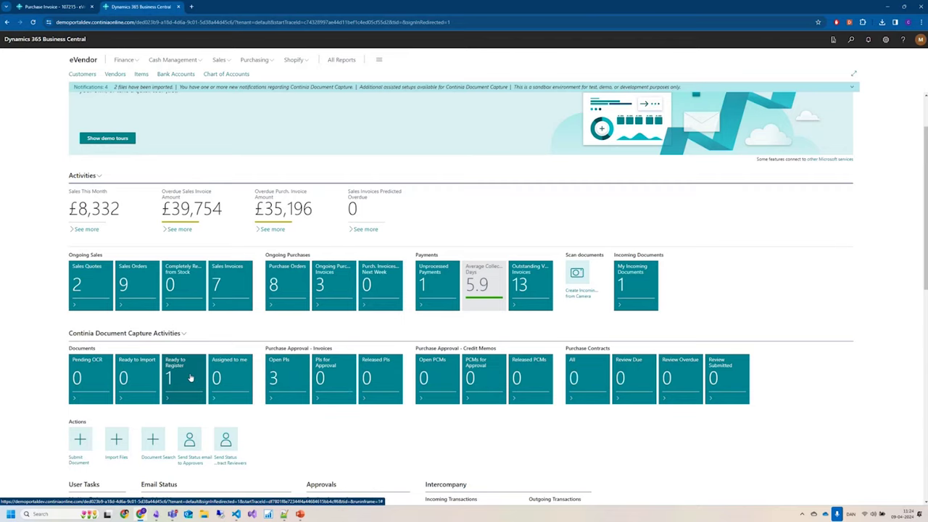
{"action": "left_click", "coordinate": [190, 378]}
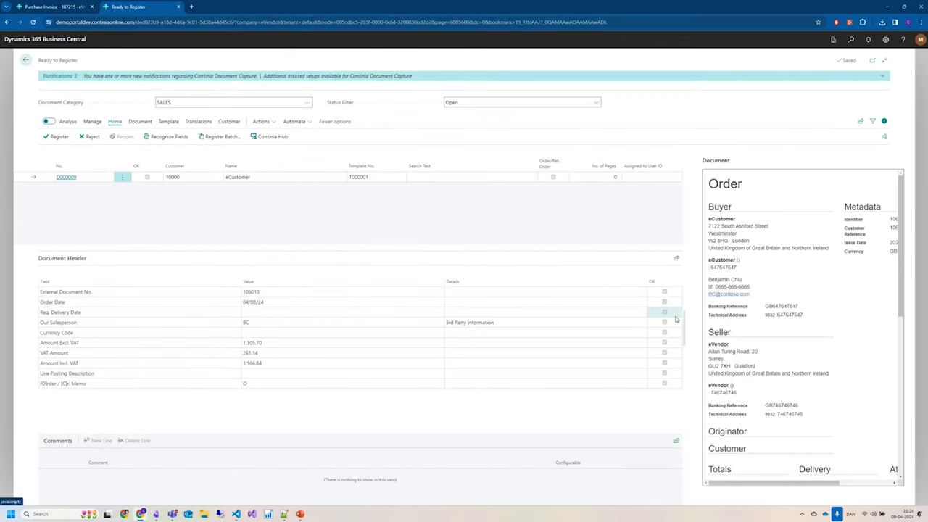
- Open document card D000009 and the Our Salesperson template field card
{"action": "left_click_drag", "start_coordinate": [685, 314], "coordinate": [641, 315]}
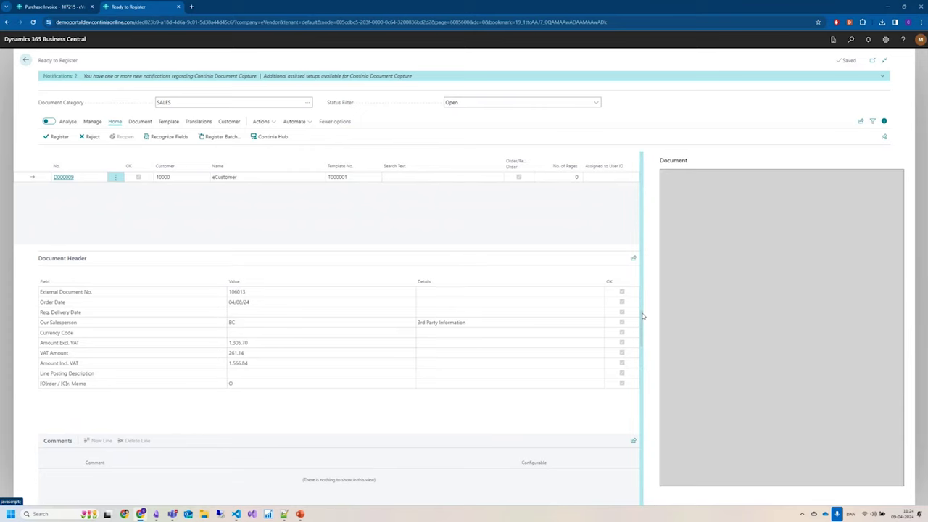
{"action": "left_click", "coordinate": [139, 121]}
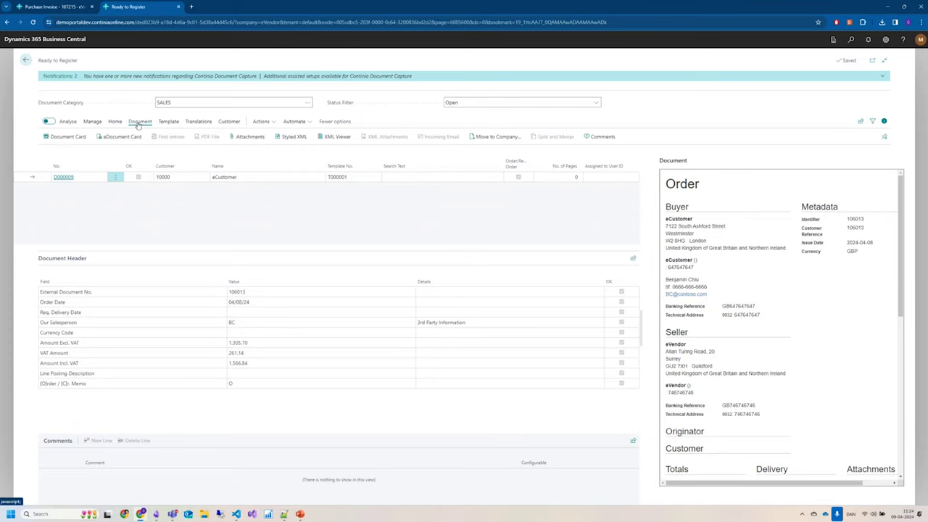
{"action": "left_click", "coordinate": [66, 137]}
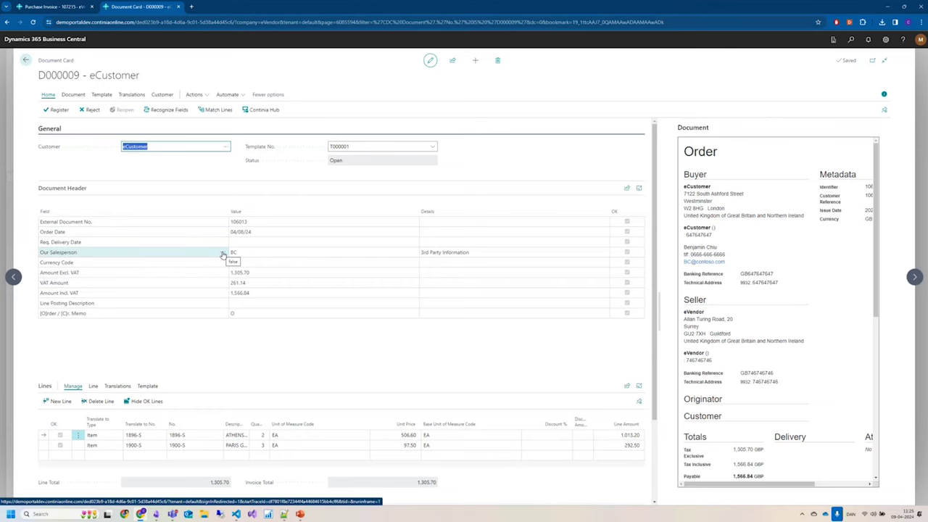
{"action": "left_click", "coordinate": [223, 253]}
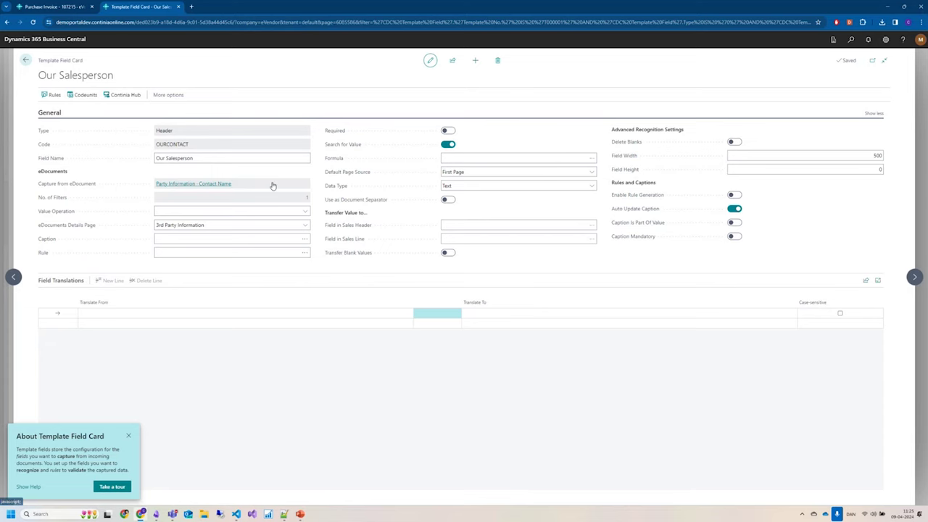
- Set Our Salesperson's Capture from eDocument to the Buyer Party Contact Name, then return to D000009
{"action": "left_click", "coordinate": [216, 185]}
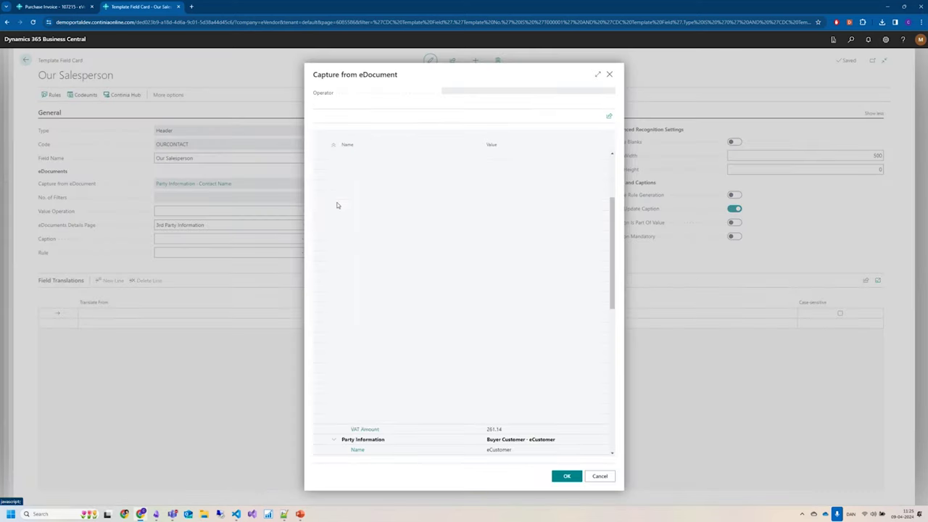
{"action": "scroll", "coordinate": [442, 308], "scroll_direction": "up", "scroll_amount": 3}
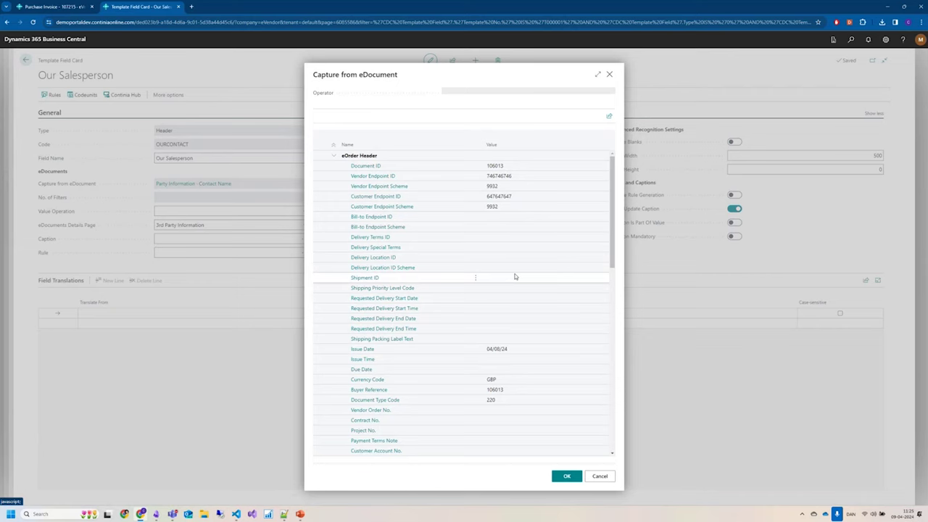
{"action": "scroll", "coordinate": [515, 276], "scroll_direction": "down", "scroll_amount": 5}
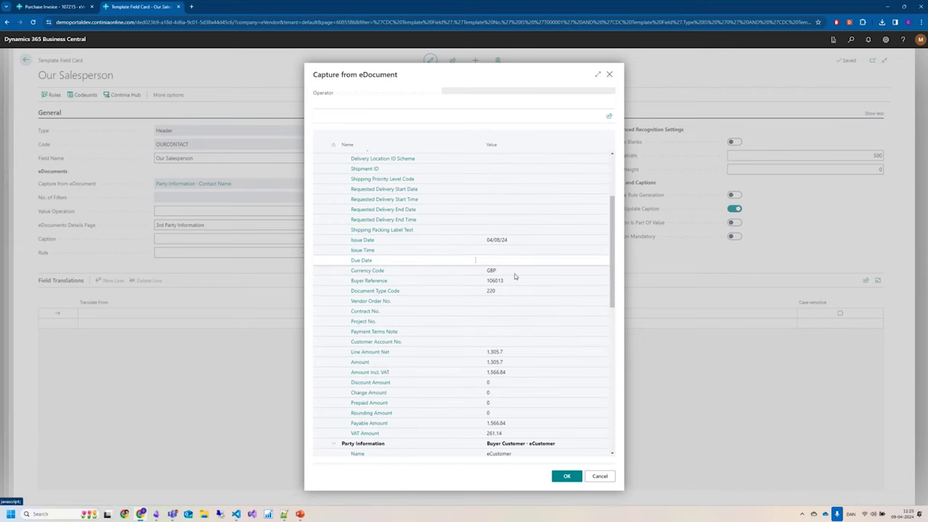
{"action": "scroll", "coordinate": [515, 276], "scroll_direction": "down", "scroll_amount": 7}
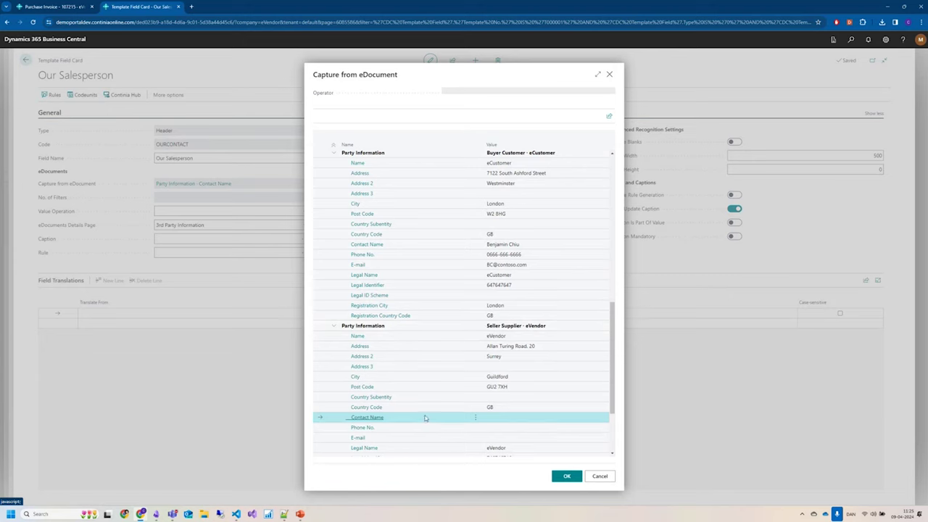
{"action": "left_click", "coordinate": [414, 248]}
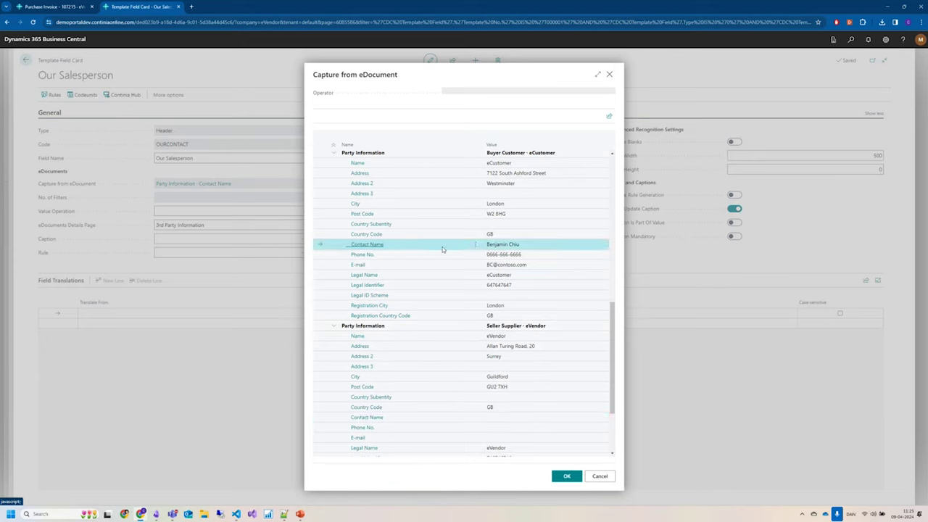
{"action": "left_click", "coordinate": [567, 477]}
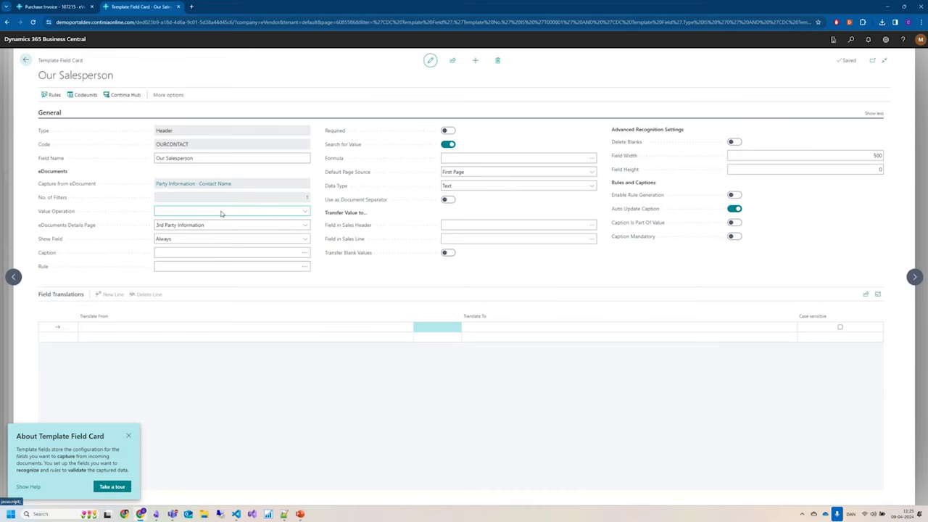
{"action": "left_click", "coordinate": [25, 62]}
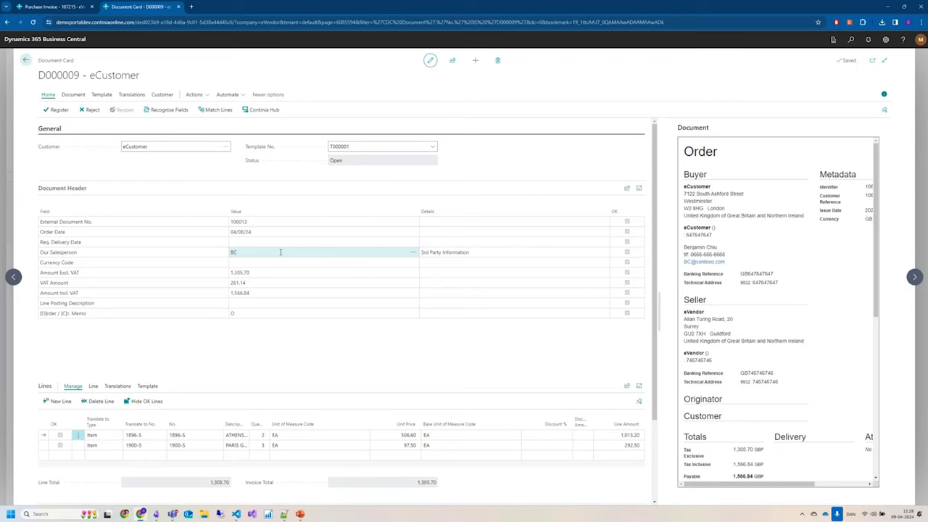
- View the buyer's third-party contact information from Our Salesperson Details on document D000009, then close it
{"action": "left_click", "coordinate": [464, 253]}
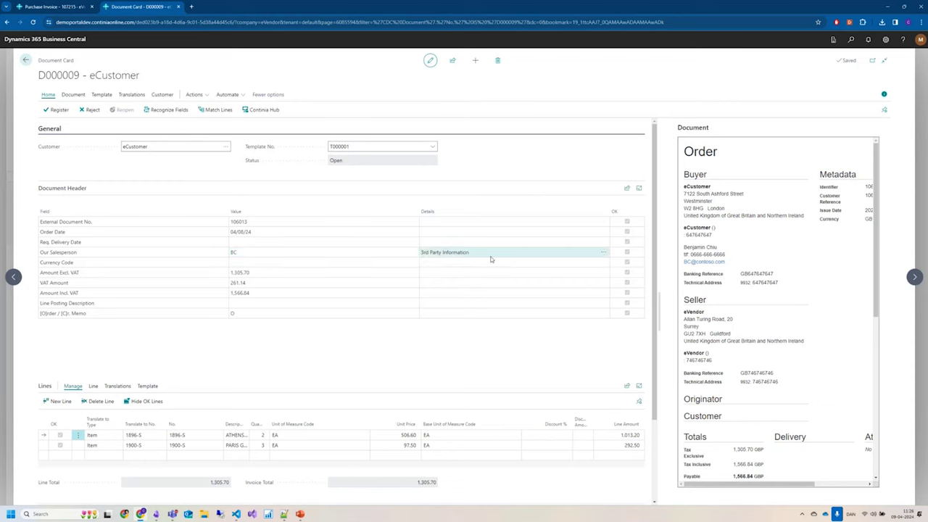
{"action": "left_click", "coordinate": [603, 255]}
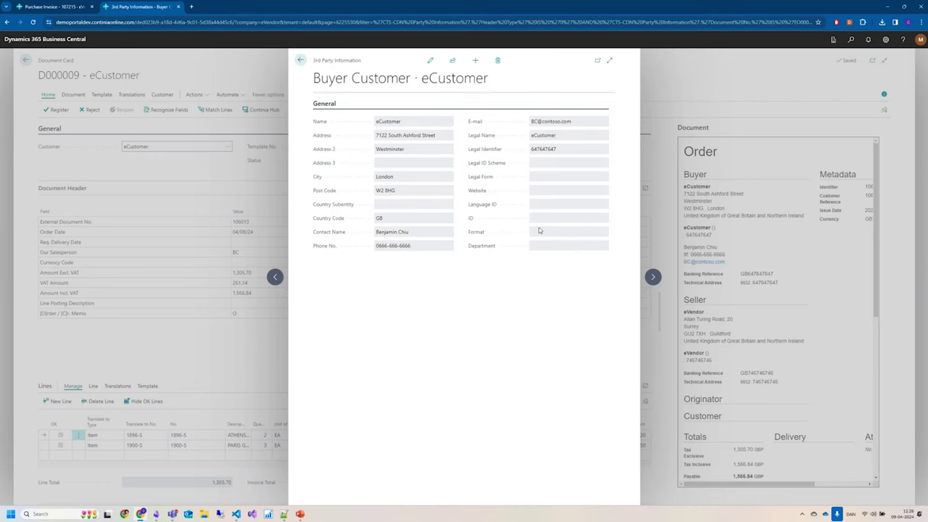
{"action": "left_click", "coordinate": [301, 61]}
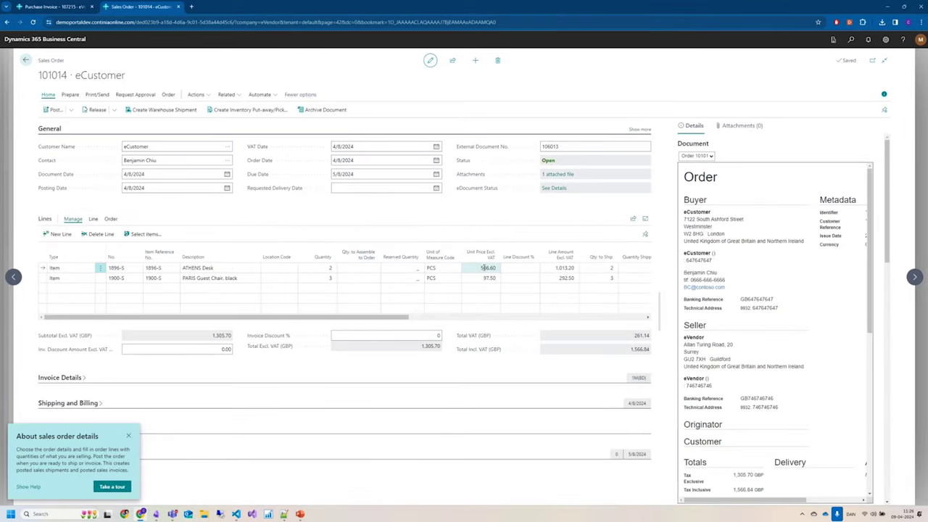
- Change line 1's unit price from 506.60 to 600
{"action": "left_click", "coordinate": [479, 268]}
{"action": "type", "text": "600"}
{"action": "key", "text": "Tab"}
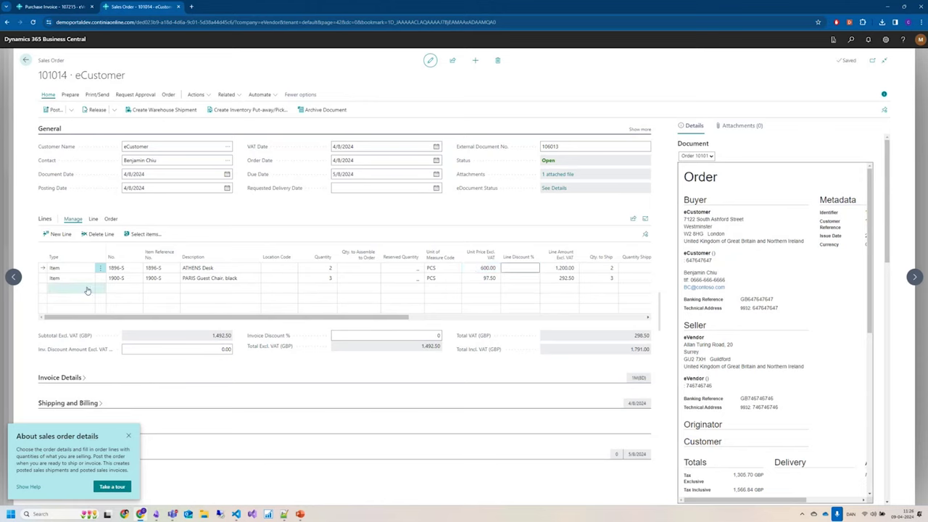
- Add an ATHENS Mobile Pedestal (1906-S) line with quantity 1, then widen the document preview pane
{"action": "left_click", "coordinate": [91, 289]}
{"action": "left_click", "coordinate": [124, 289]}
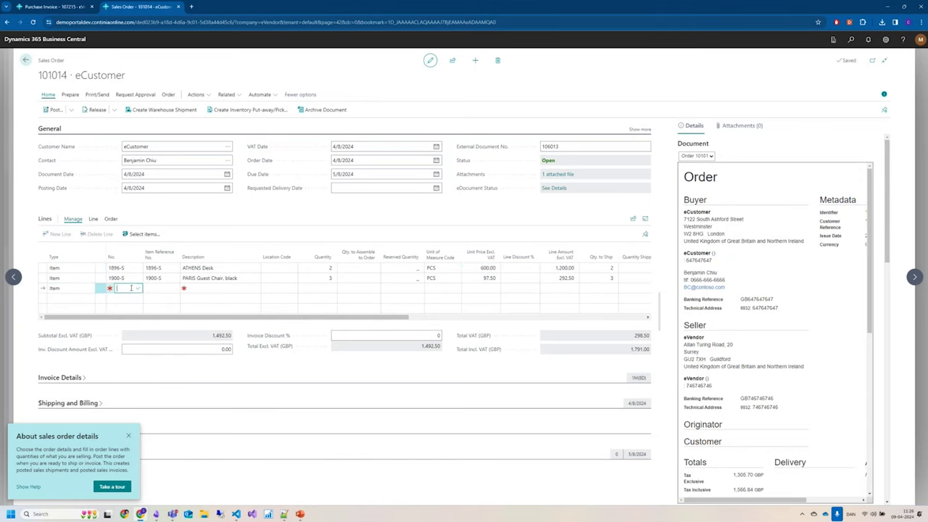
{"action": "left_click", "coordinate": [137, 288]}
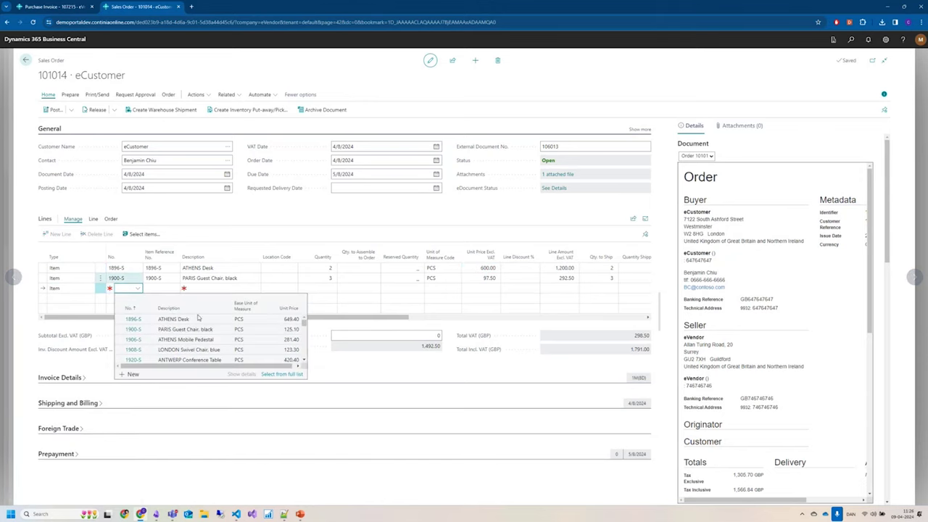
{"action": "left_click", "coordinate": [206, 341]}
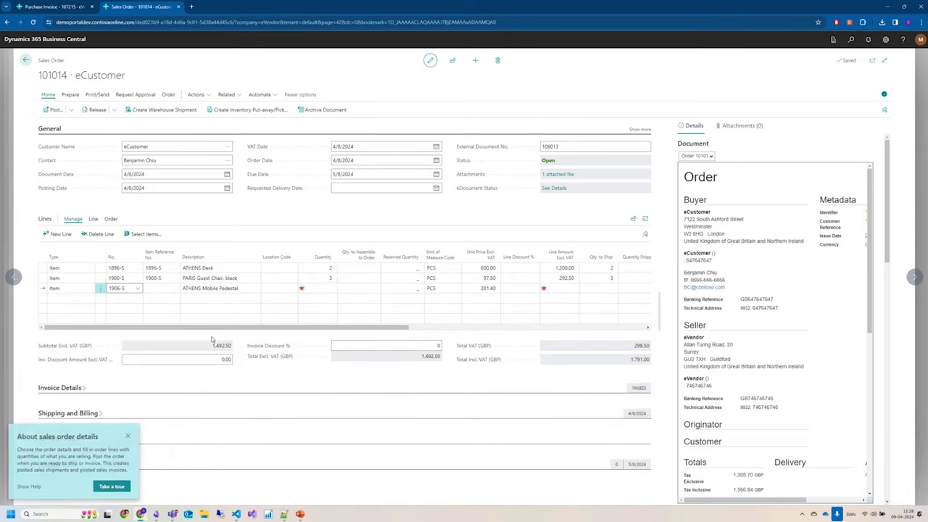
{"action": "left_click", "coordinate": [312, 289]}
{"action": "key", "text": "Tab"}
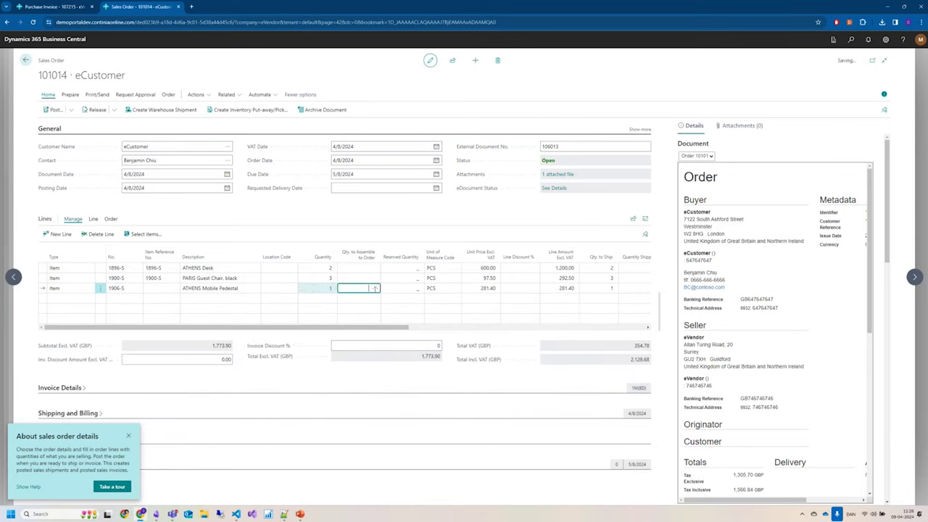
{"action": "scroll", "coordinate": [790, 314], "scroll_direction": "down", "scroll_amount": 5}
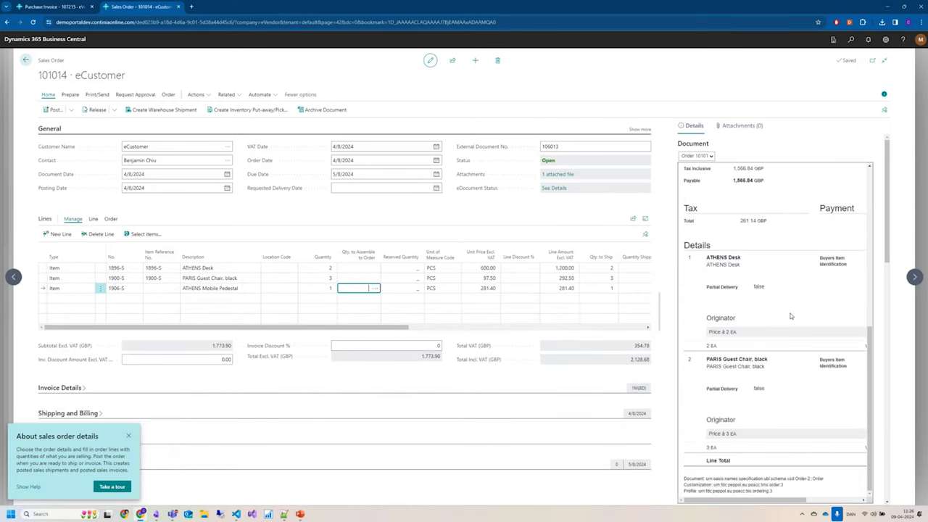
{"action": "scroll", "coordinate": [789, 316], "scroll_direction": "up", "scroll_amount": 5}
{"action": "scroll", "coordinate": [790, 316], "scroll_direction": "down", "scroll_amount": 6}
{"action": "left_click_drag", "start_coordinate": [736, 501], "coordinate": [693, 391]}
{"action": "left_click_drag", "start_coordinate": [660, 311], "coordinate": [622, 312]}
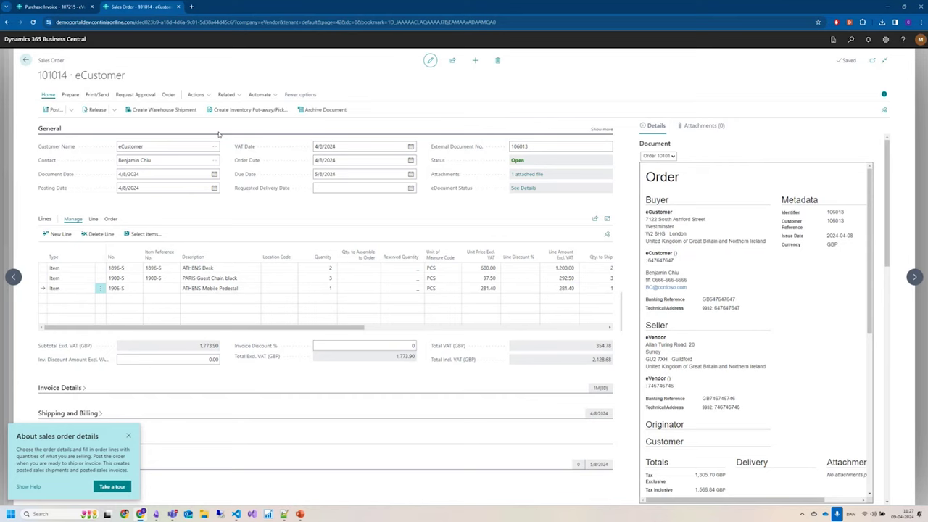
- Send the electronic order confirmation and review the conditionally accepted eOrder response EDR000010
{"action": "left_click", "coordinate": [98, 96]}
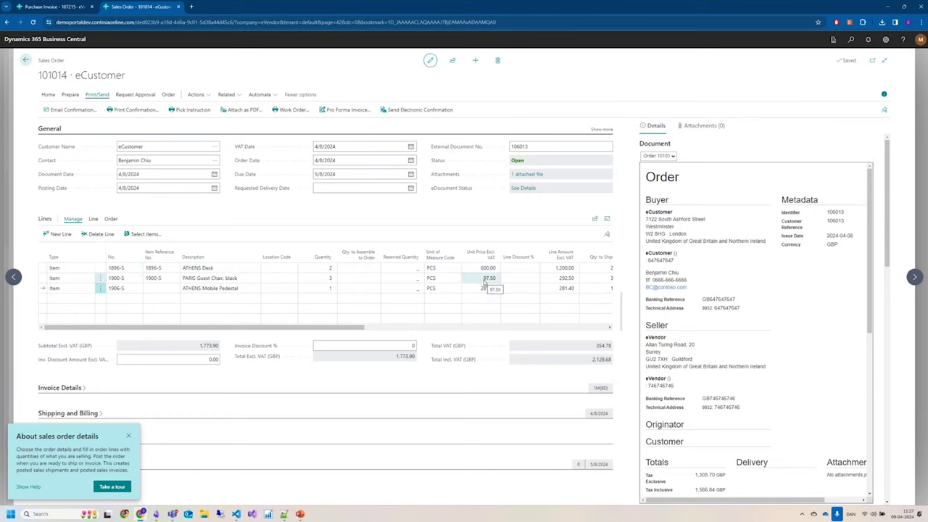
{"action": "left_click", "coordinate": [429, 113]}
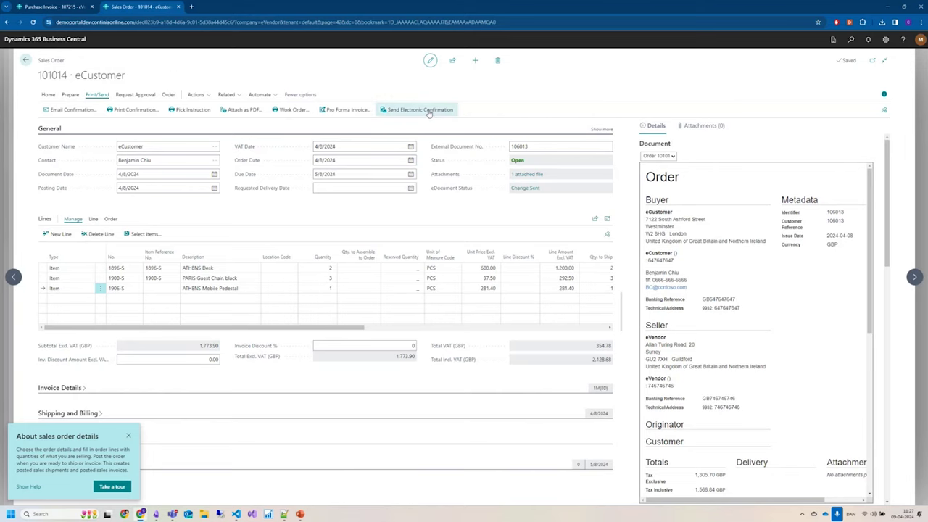
{"action": "left_click", "coordinate": [531, 188]}
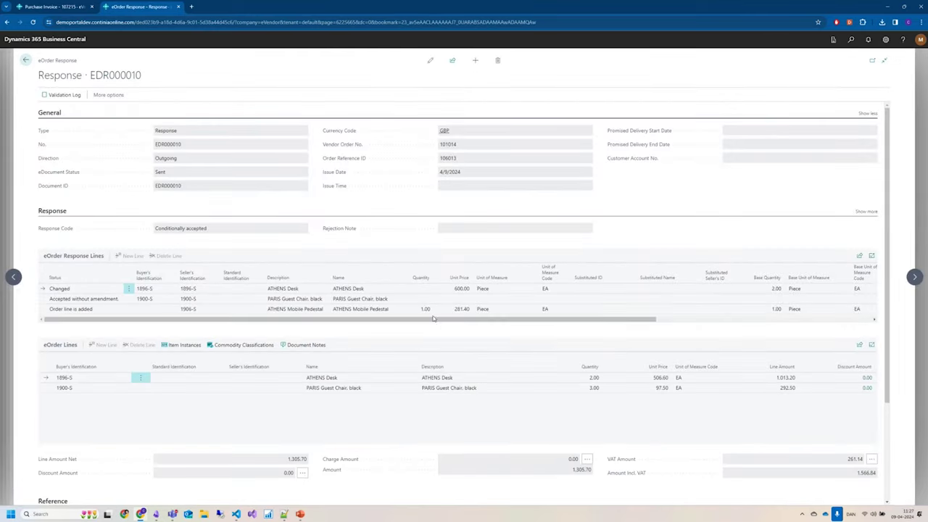
{"action": "left_click", "coordinate": [25, 60]}
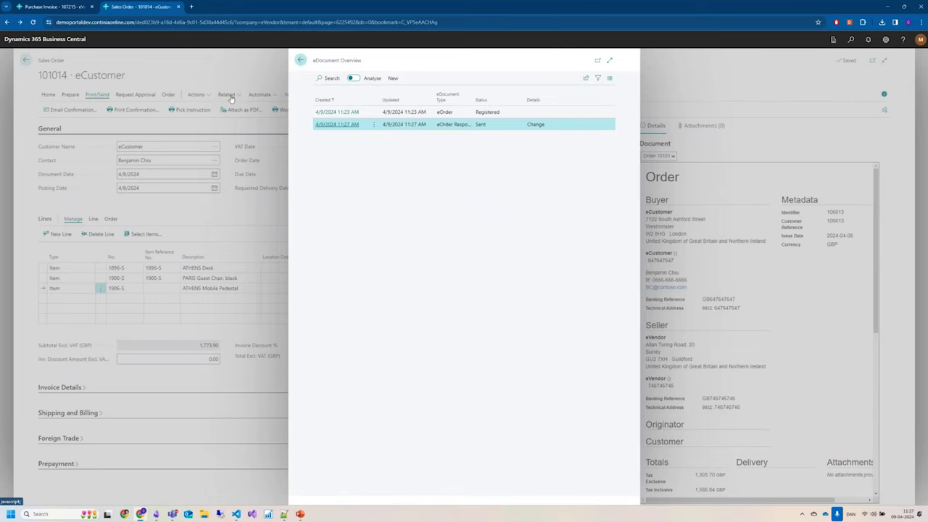
{"action": "left_click", "coordinate": [301, 61]}
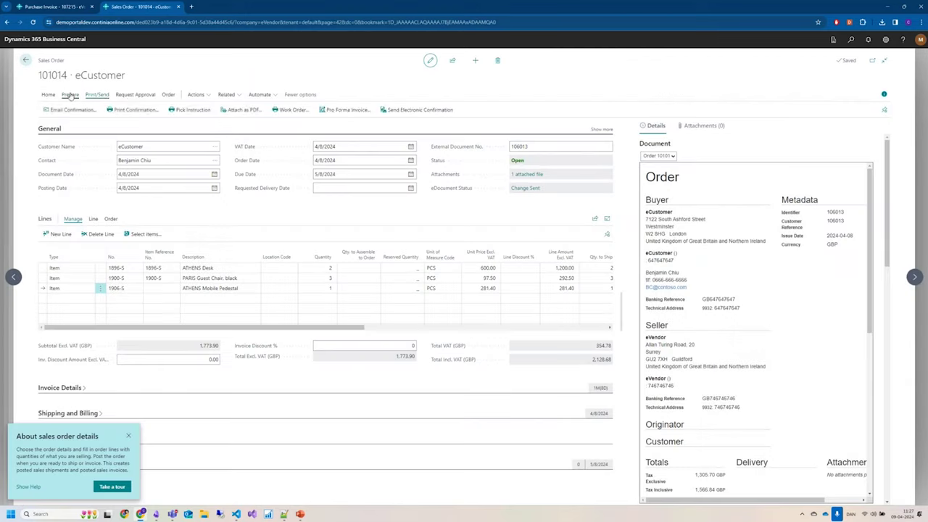
{"action": "left_click", "coordinate": [851, 40]}
{"action": "type", "text": "edoc"}
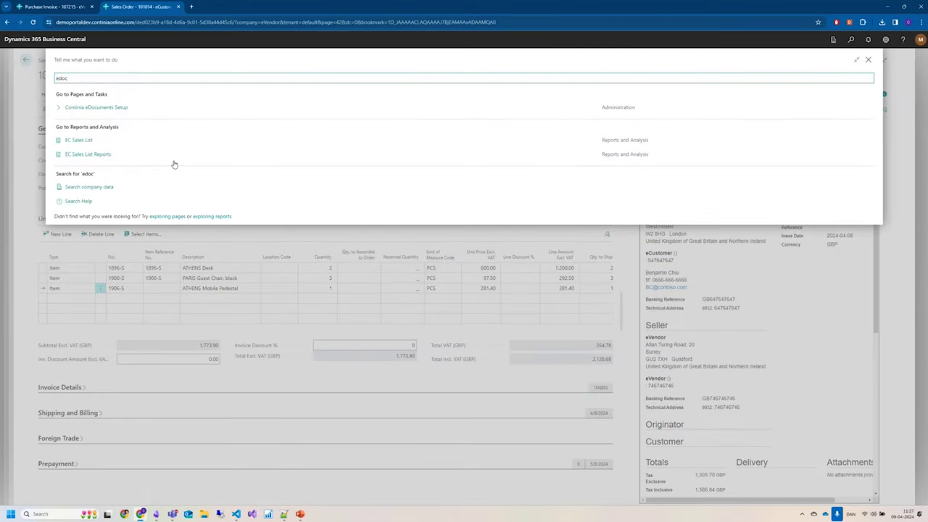
{"action": "left_click", "coordinate": [135, 110]}
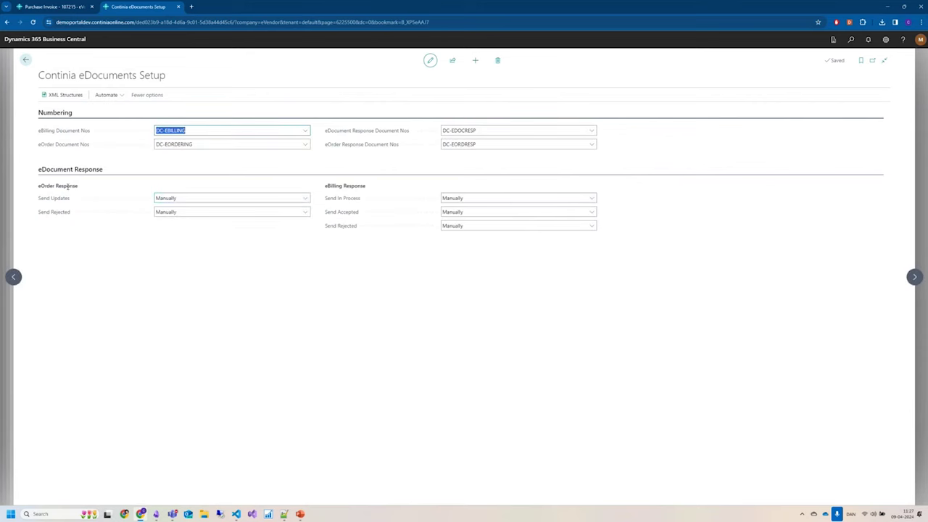
{"action": "left_click", "coordinate": [177, 200]}
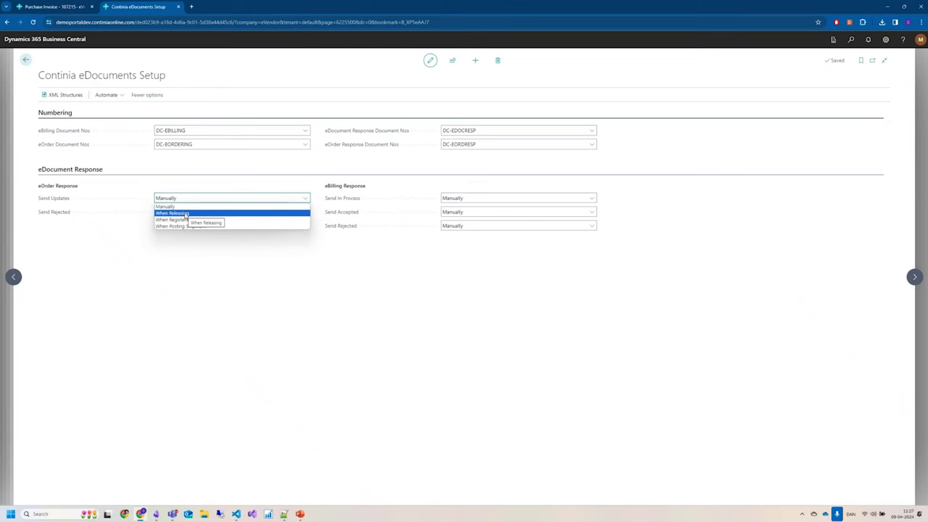
{"action": "left_click", "coordinate": [199, 278]}
{"action": "left_click", "coordinate": [26, 58]}
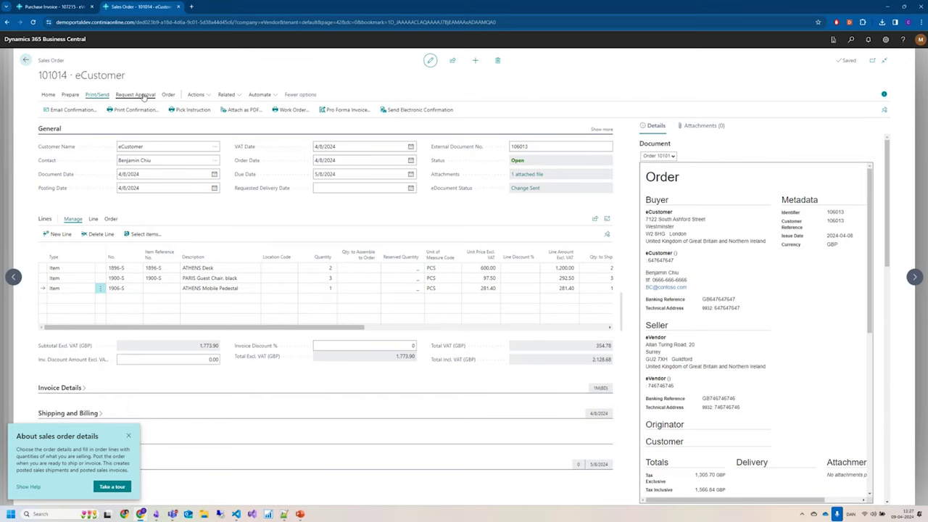
- Post sales order 101014 as Ship and Invoice and open posted invoice 103219
{"action": "left_click", "coordinate": [118, 95]}
{"action": "left_click", "coordinate": [70, 94]}
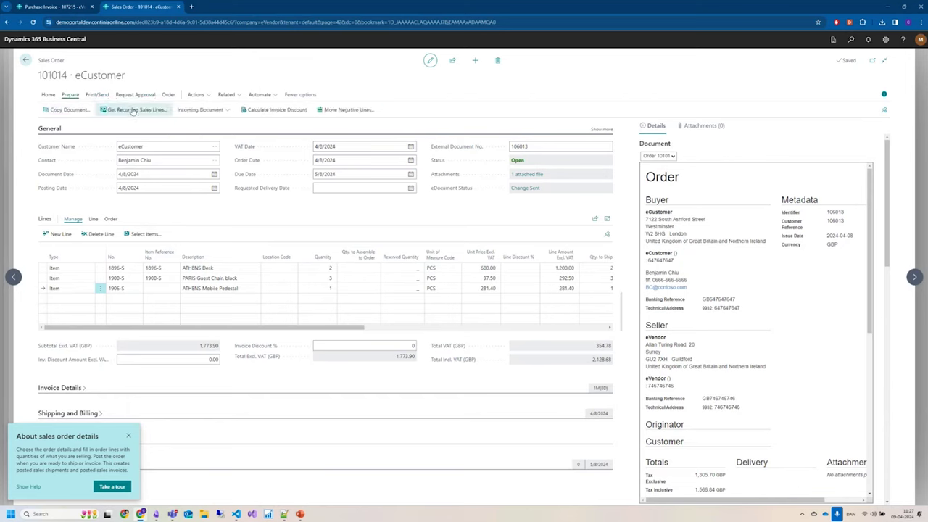
{"action": "left_click", "coordinate": [48, 95]}
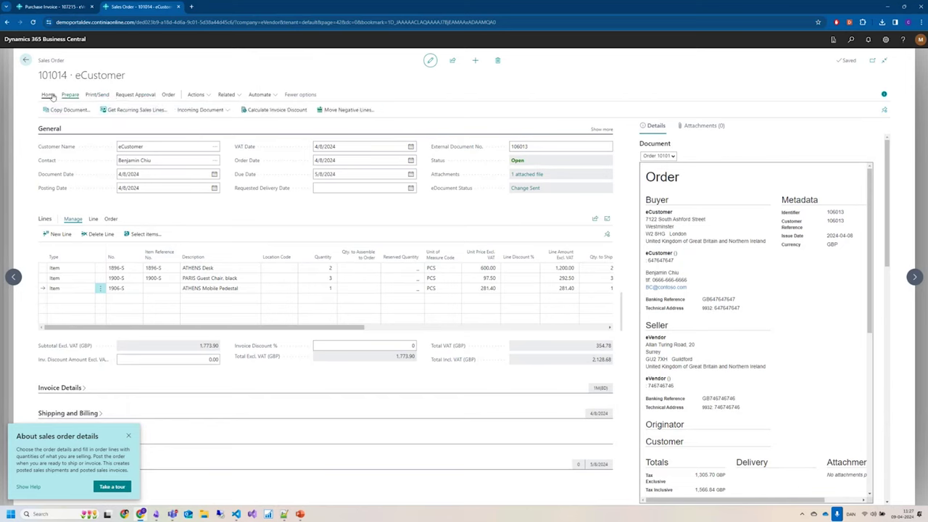
{"action": "left_click", "coordinate": [52, 110]}
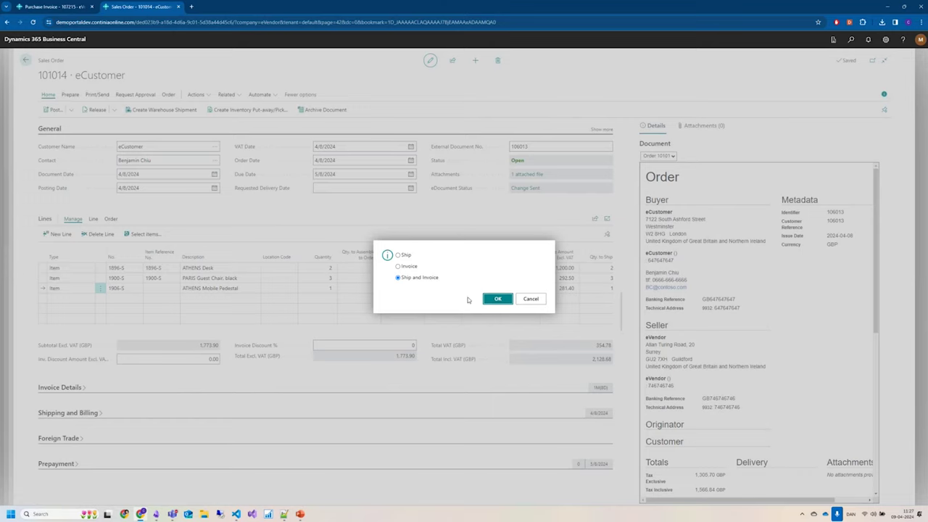
{"action": "left_click", "coordinate": [492, 302]}
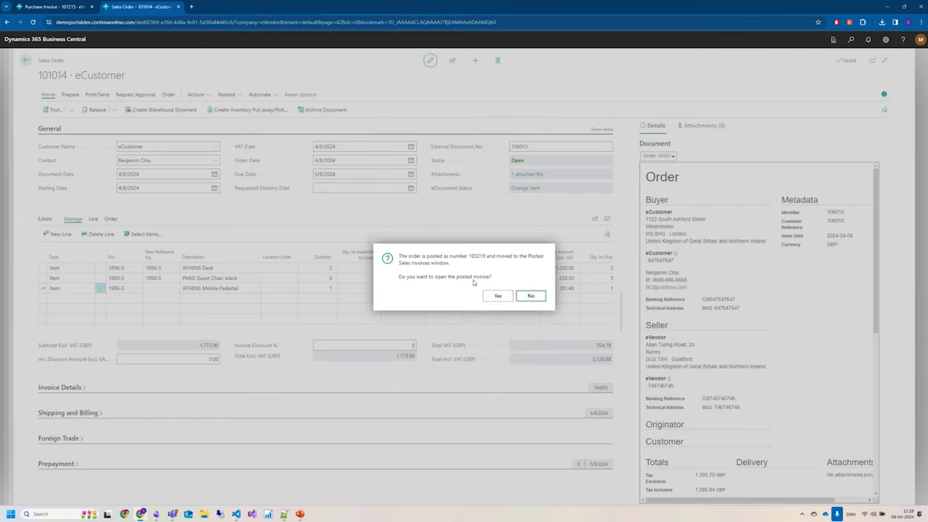
{"action": "left_click", "coordinate": [498, 296]}
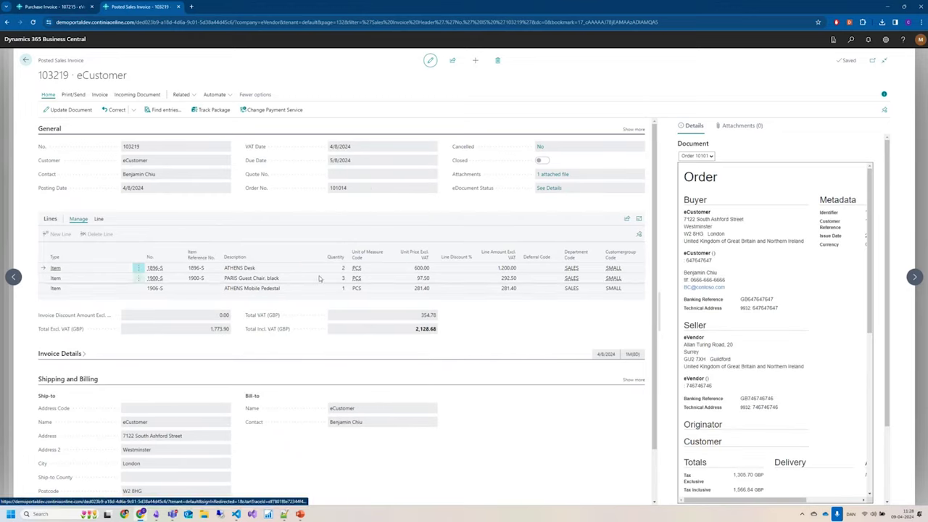
- Send invoice 103219 through the Continia Delivery Network and view its eDocument status
{"action": "left_click", "coordinate": [99, 96]}
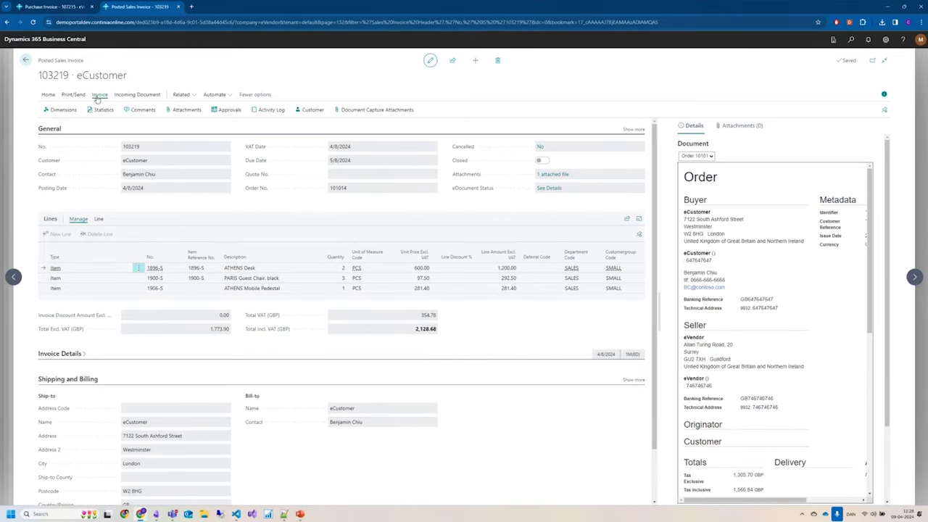
{"action": "left_click", "coordinate": [73, 95]}
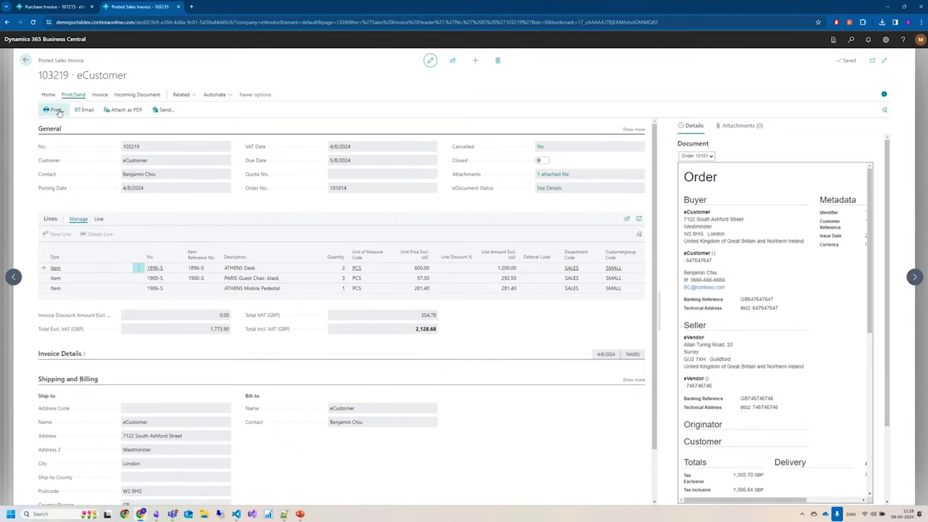
{"action": "left_click", "coordinate": [165, 111]}
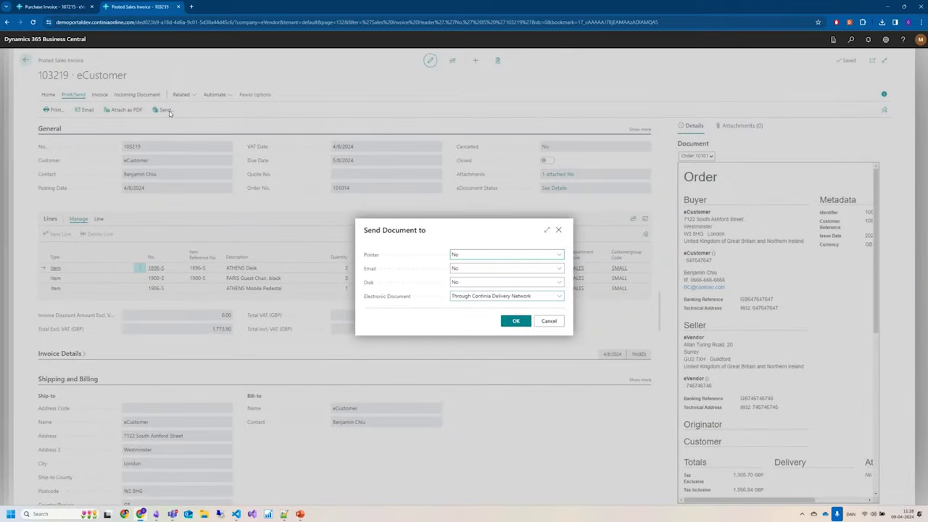
{"action": "left_click", "coordinate": [511, 325]}
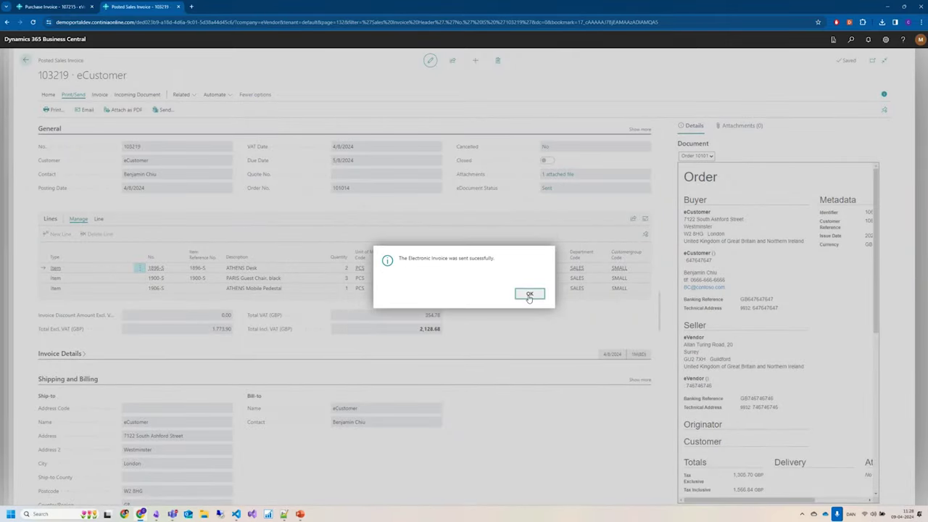
{"action": "left_click", "coordinate": [529, 294]}
{"action": "left_click", "coordinate": [547, 188]}
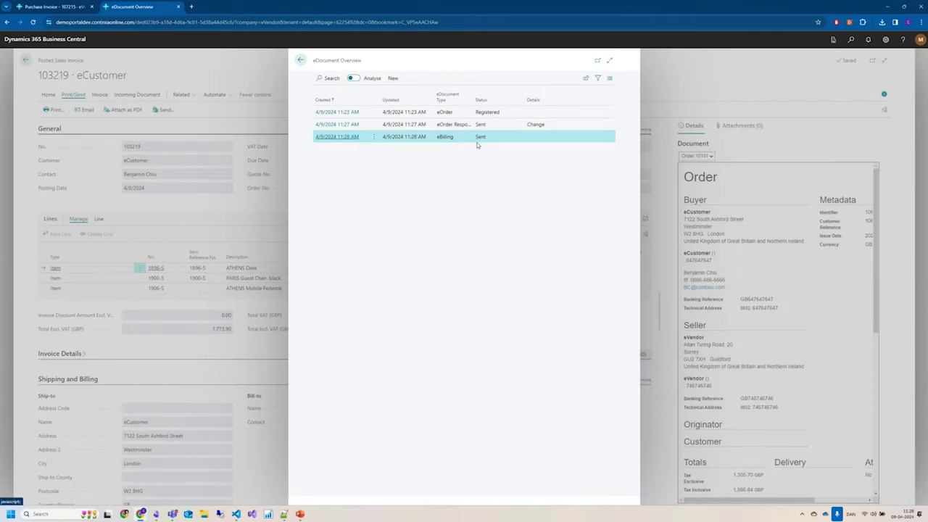
- Review the sent eBilling document EB000005, then close the eDocument Overview
{"action": "left_click", "coordinate": [301, 60]}
{"action": "left_click", "coordinate": [480, 137]}
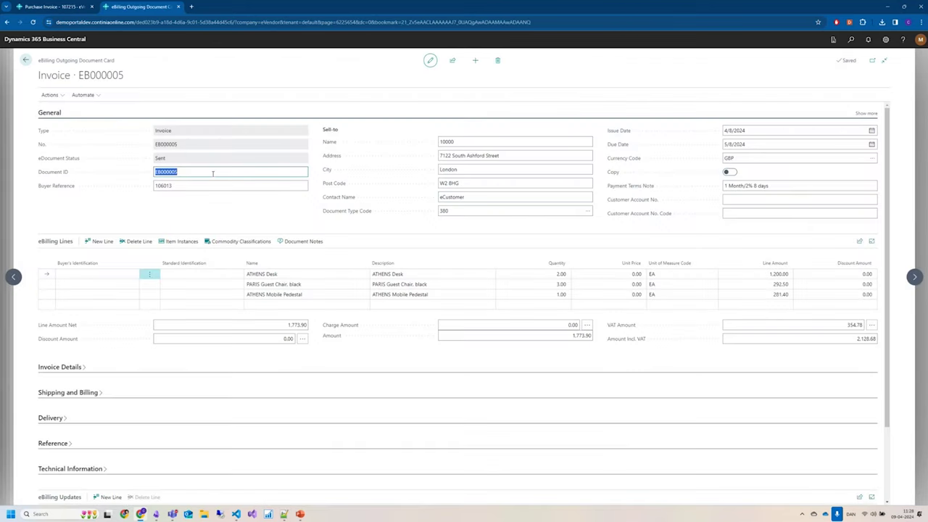
{"action": "left_click", "coordinate": [26, 61]}
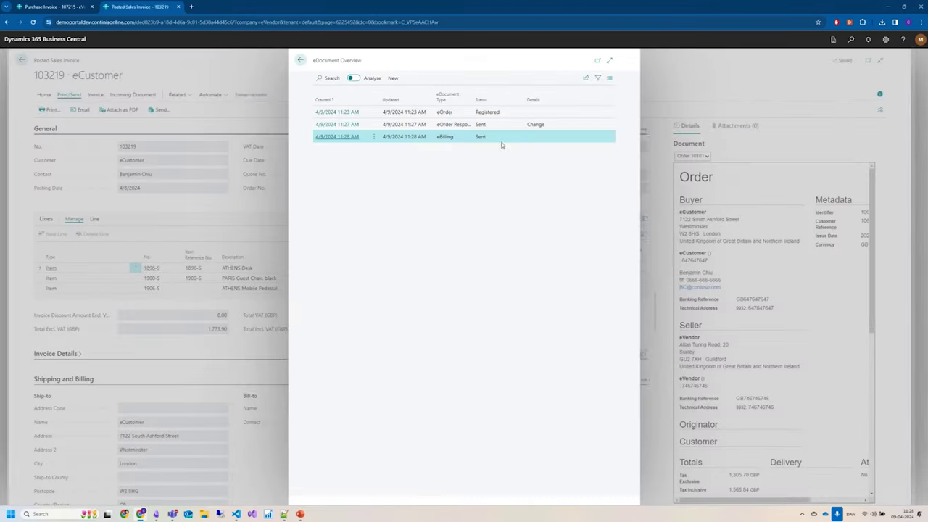
{"action": "left_click", "coordinate": [300, 60]}
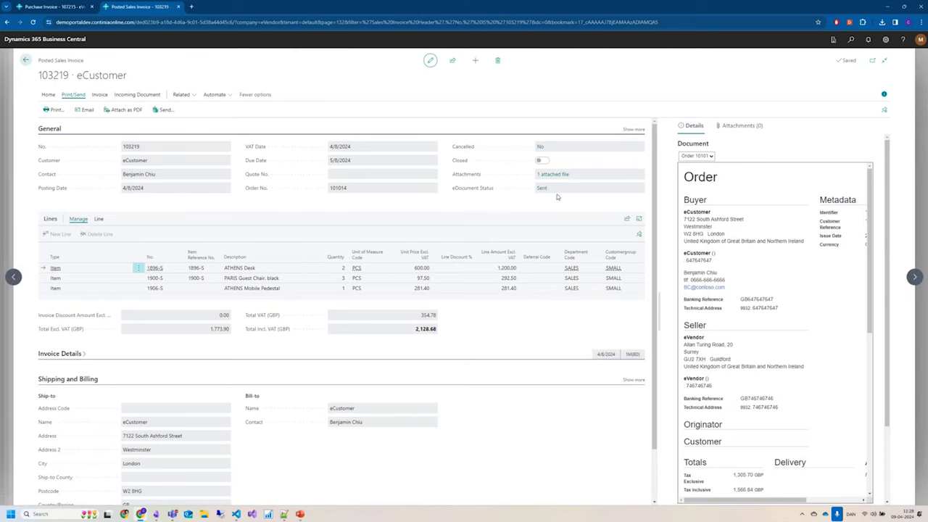
- Go back through document D000009 and the Ready to Register list to the eVendor Role Center
{"action": "left_click", "coordinate": [27, 60]}
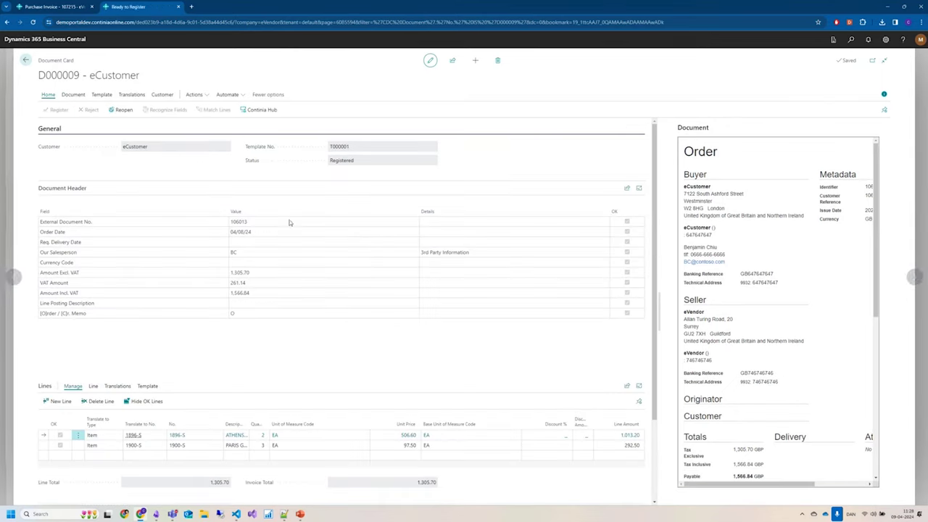
{"action": "left_click", "coordinate": [26, 61]}
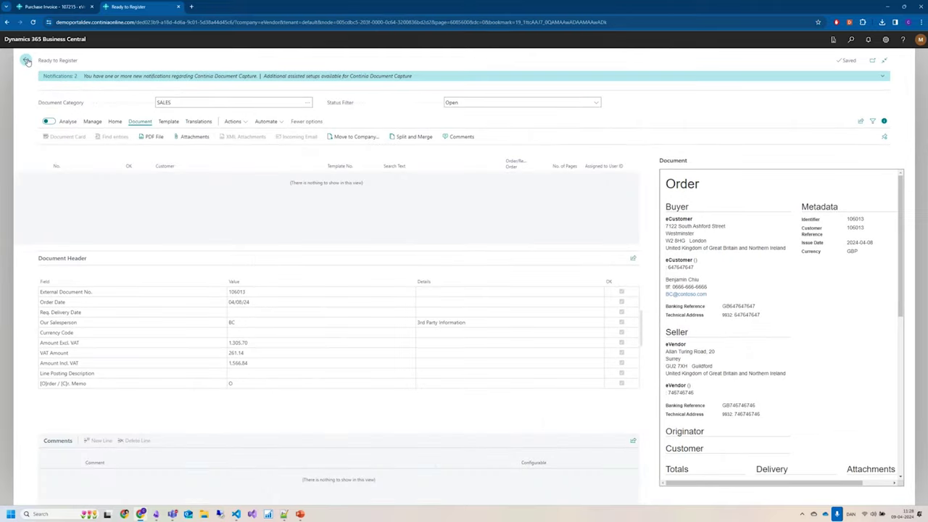
{"action": "left_click", "coordinate": [27, 60]}
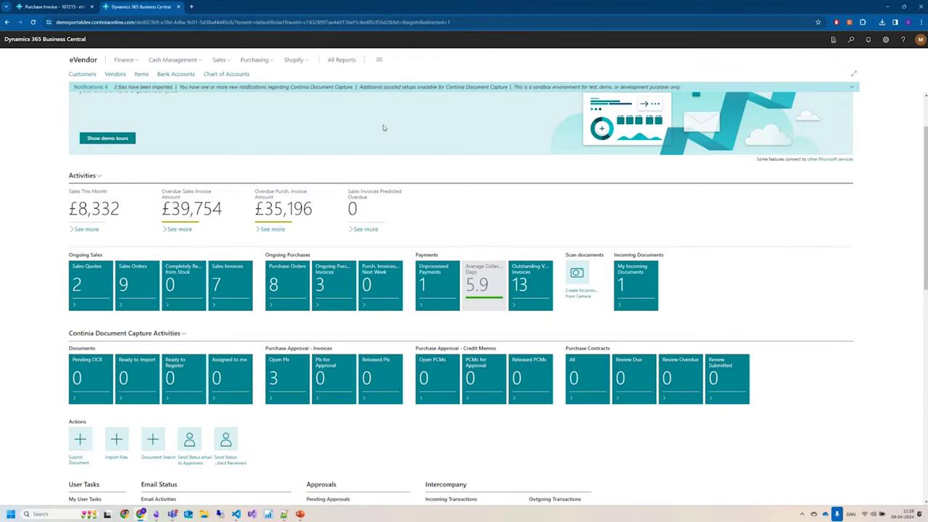
- Return to the PowerPoint slide 'Document Capture 2024 R1 highlights & demonstration'
{"action": "left_click", "coordinate": [50, 6]}
{"action": "left_click", "coordinate": [127, 7]}
{"action": "left_click", "coordinate": [172, 514]}
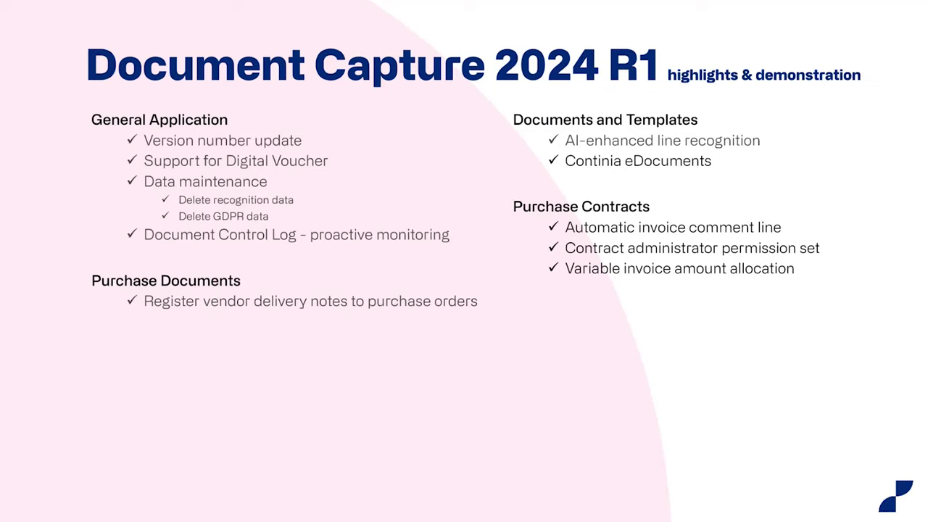